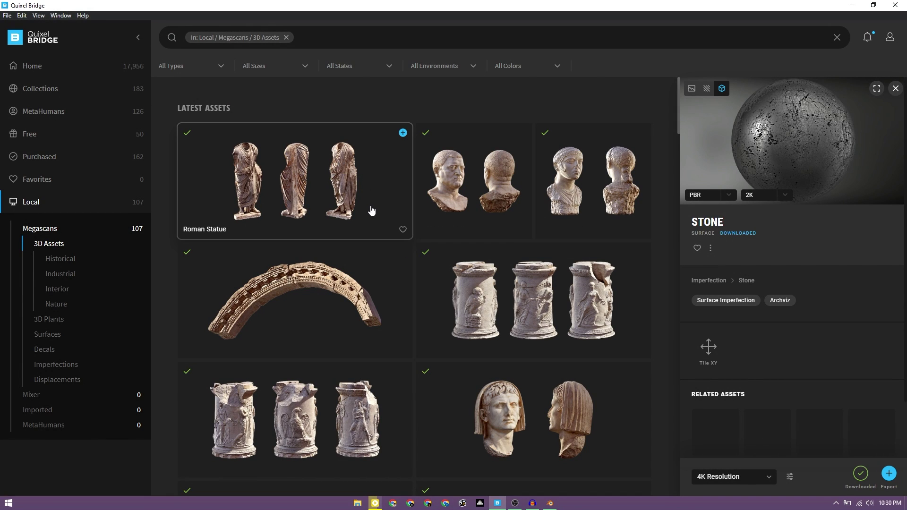
Preview the Roman Statue in fullscreen 3D in Quixel Bridge, then export it to Blender.
click(280, 167)
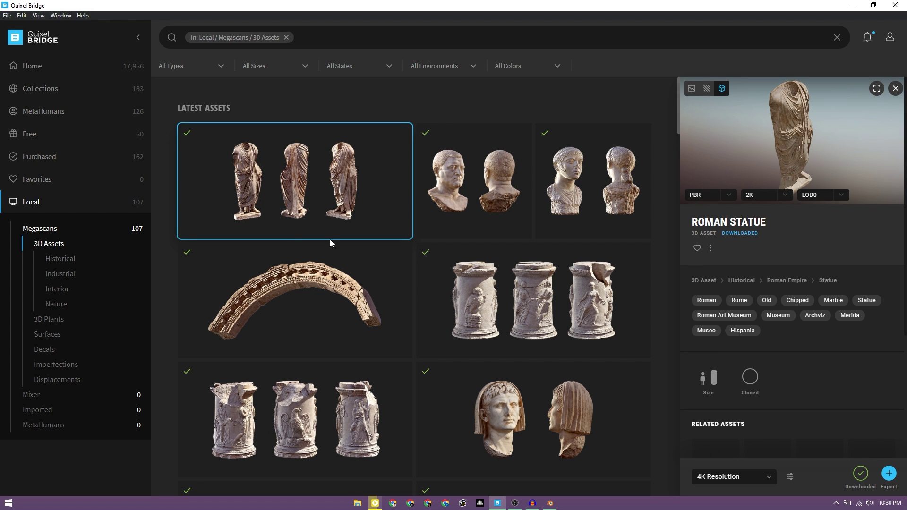
click(877, 90)
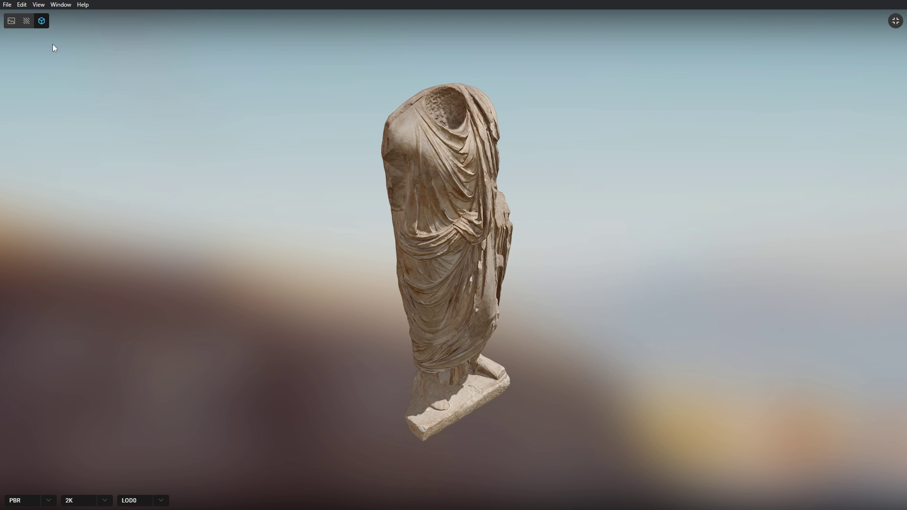
drag(389, 229, 822, 172)
click(896, 20)
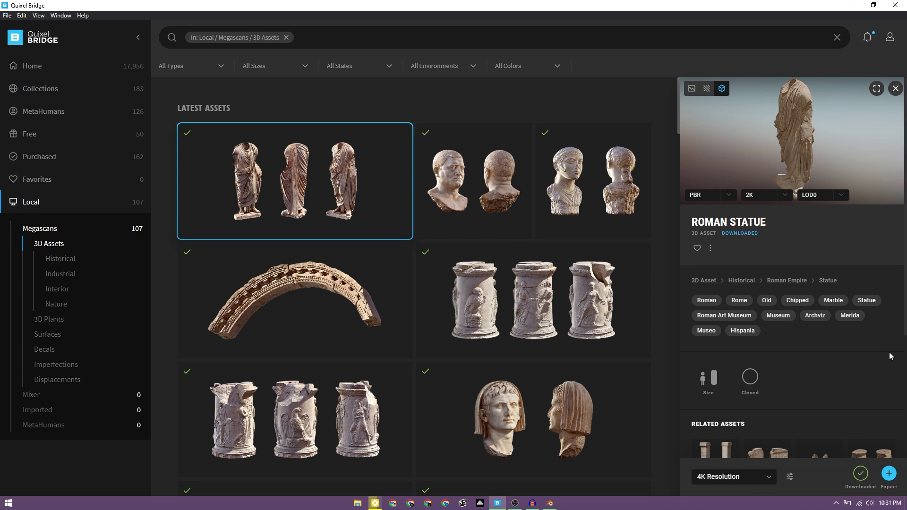
click(888, 473)
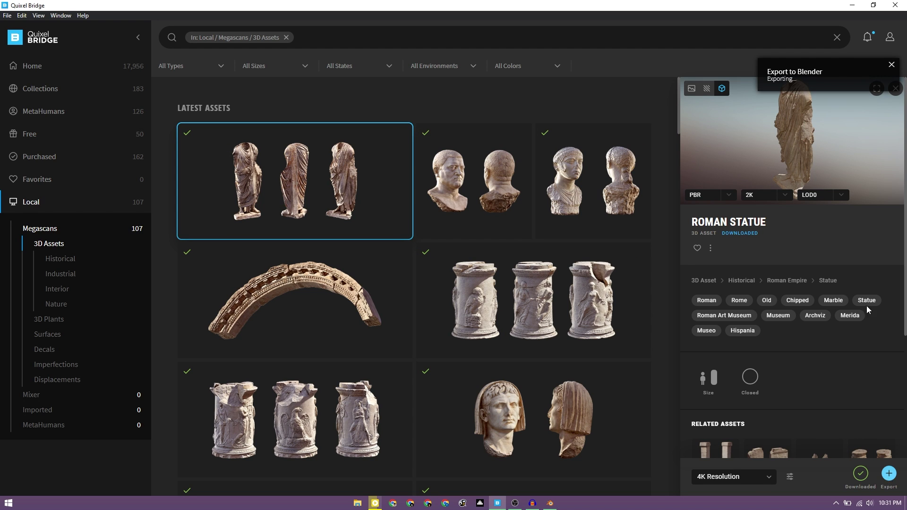
Orbit to the statue's front, switch to Material Preview shading, and zoom out to frame it.
scroll(396, 240, up, 5)
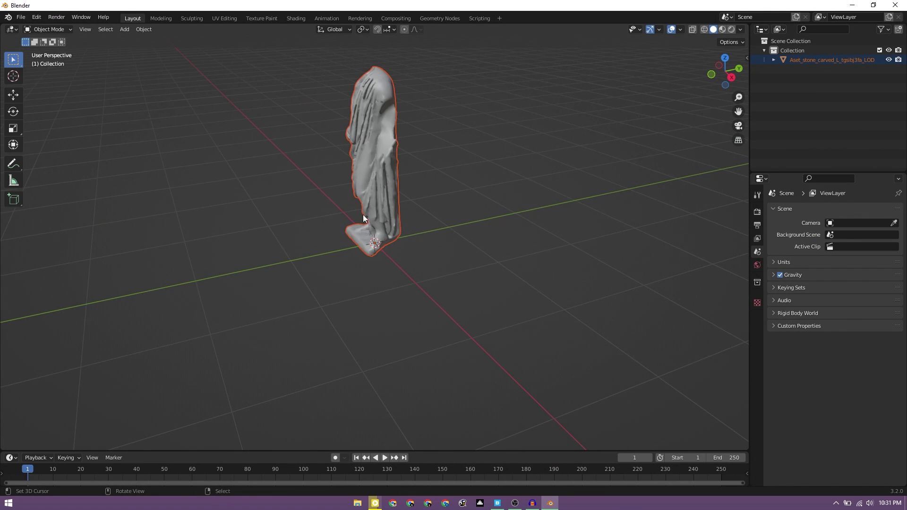
middle_drag(449, 129, 431, 300)
scroll(431, 299, up, 3)
click(692, 49)
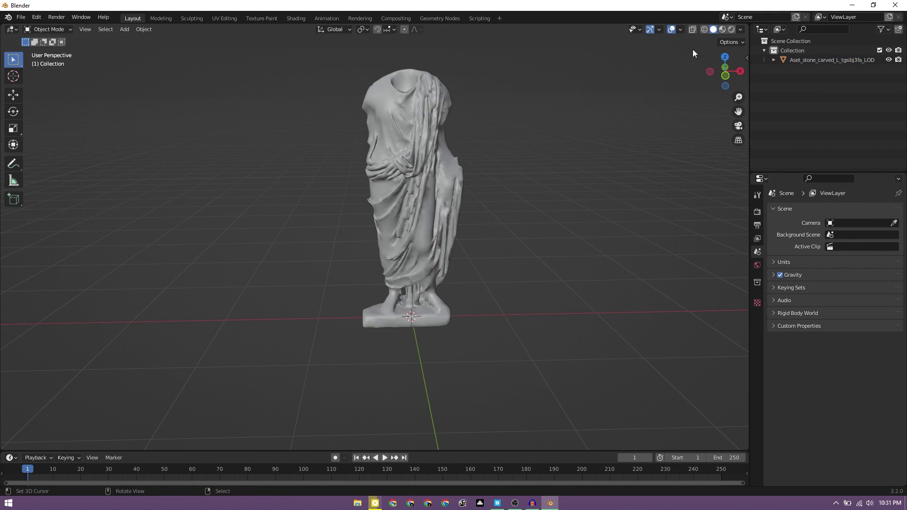
click(723, 29)
scroll(403, 142, up, 4)
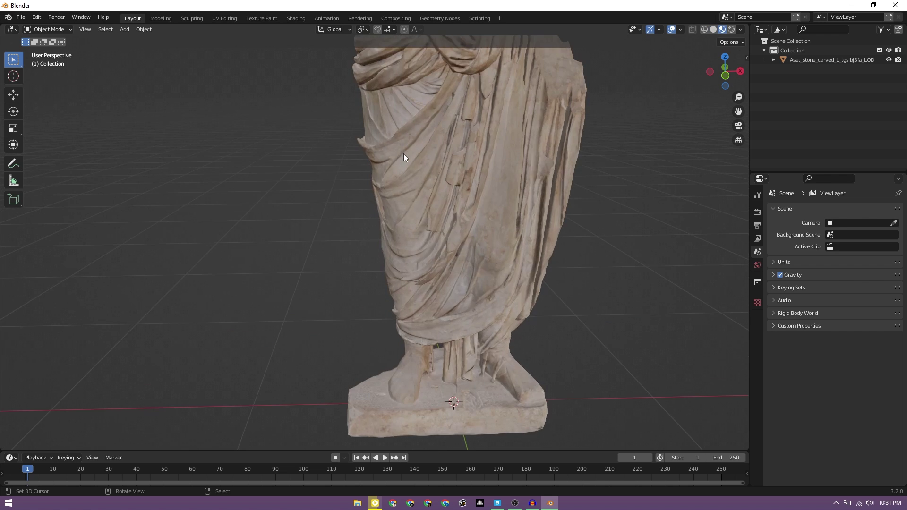
scroll(509, 139, down, 3)
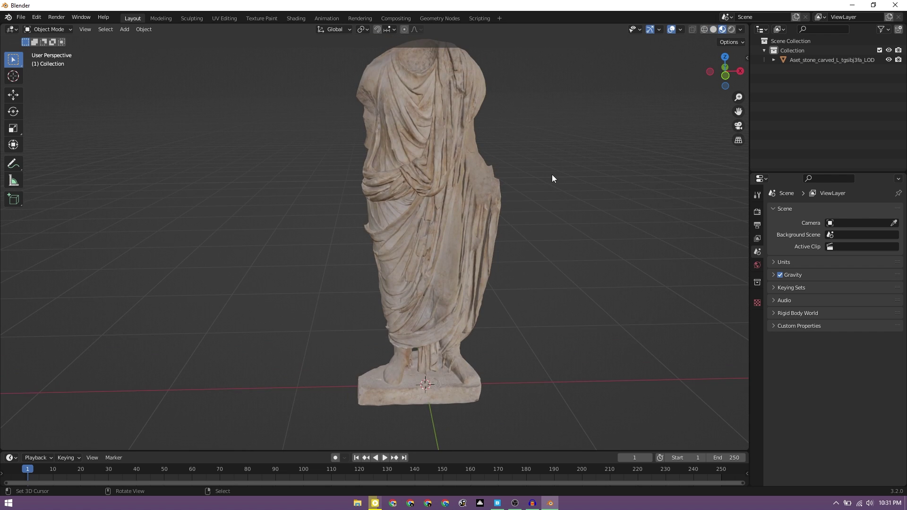
scroll(546, 221, down, 4)
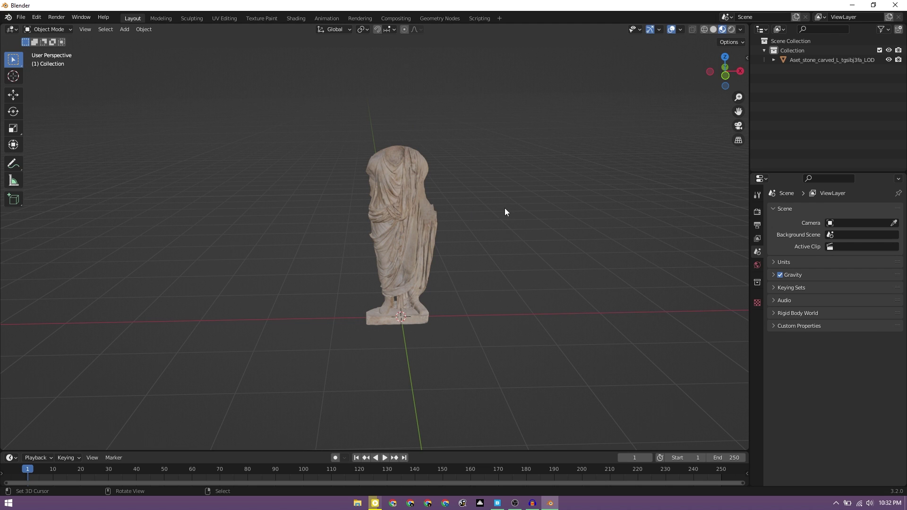
scroll(472, 203, up, 1)
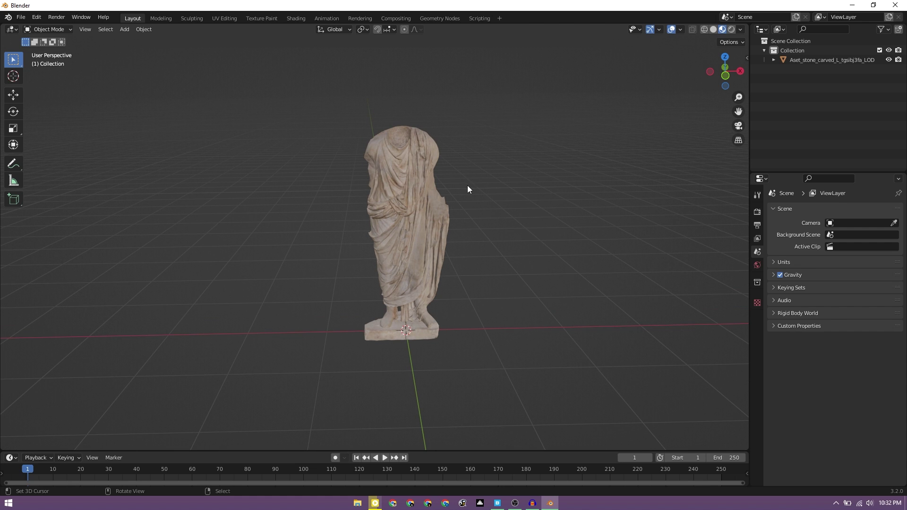
Inspect the statue's dense triangulated photo-scan mesh in Edit Mode, then return to Object Mode.
click(391, 180)
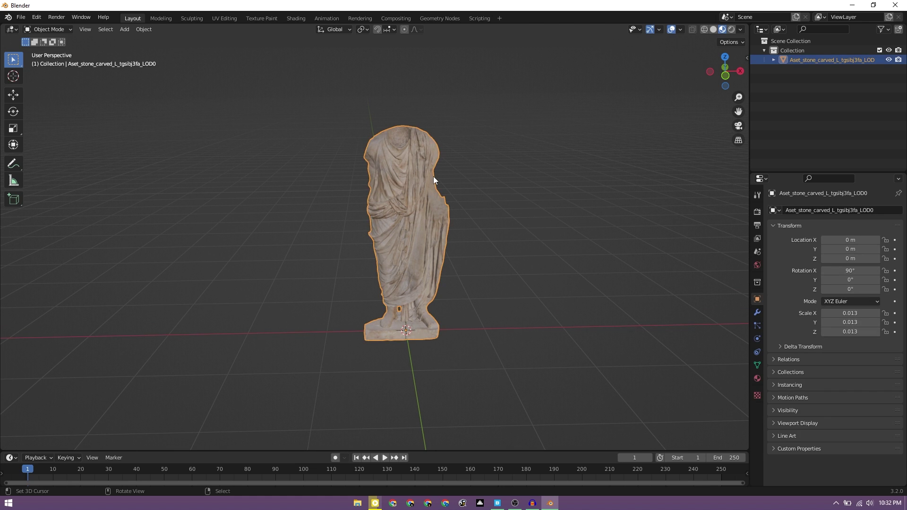
key(Tab)
scroll(517, 269, up, 1)
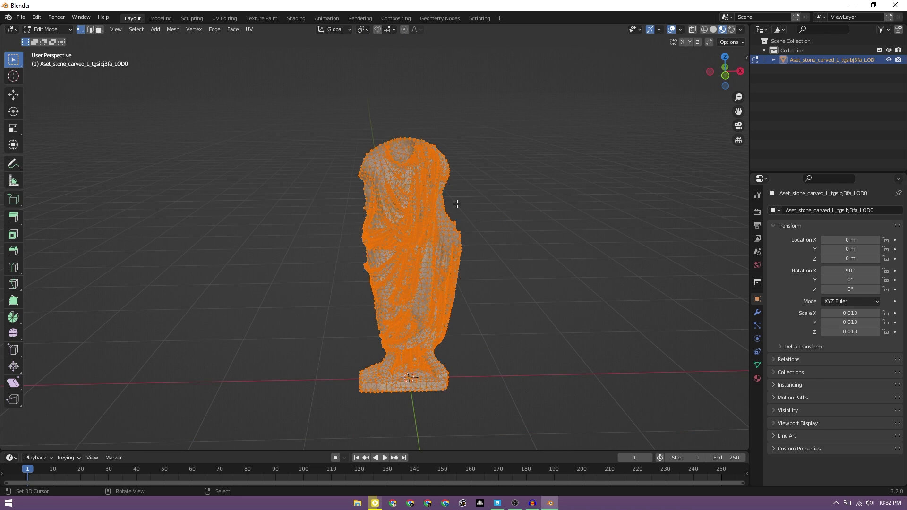
scroll(412, 222, up, 5)
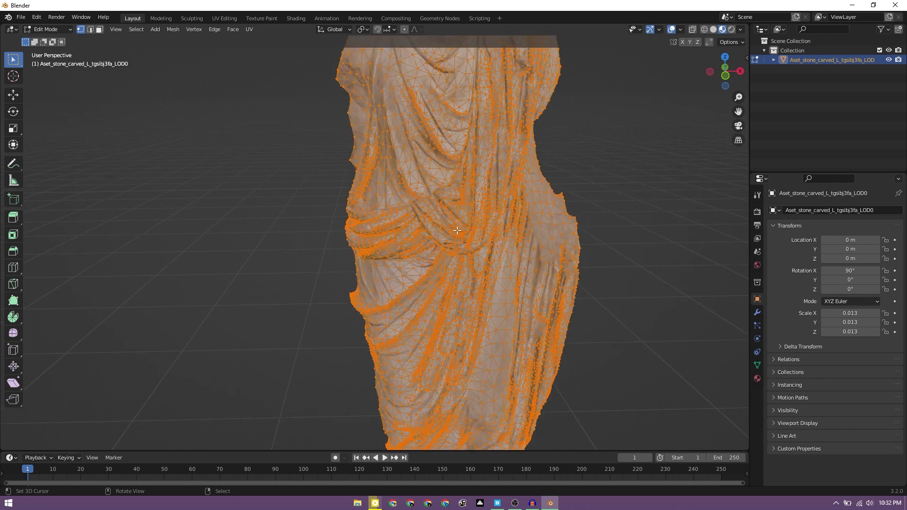
scroll(457, 230, down, 5)
key(Tab)
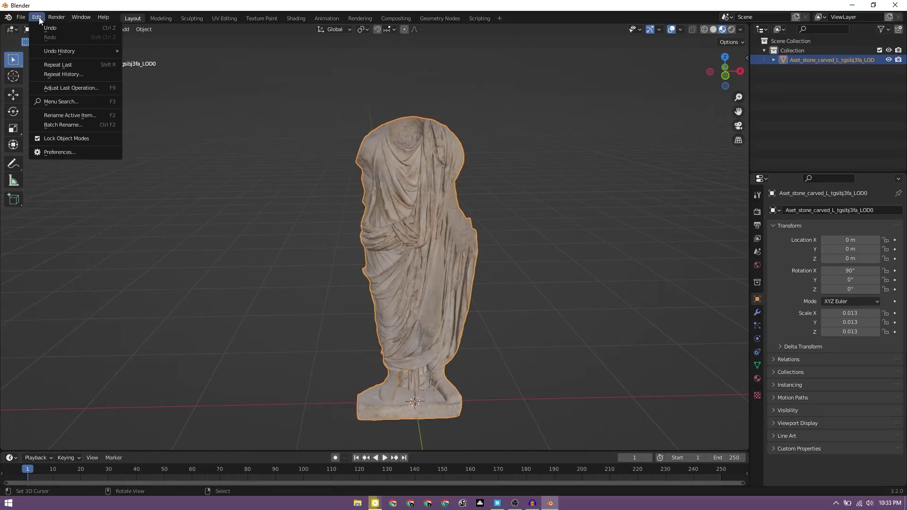
Find the Object: Cell Fracture add-on in Preferences under the search 'cel' and confirm it is enabled.
click(60, 153)
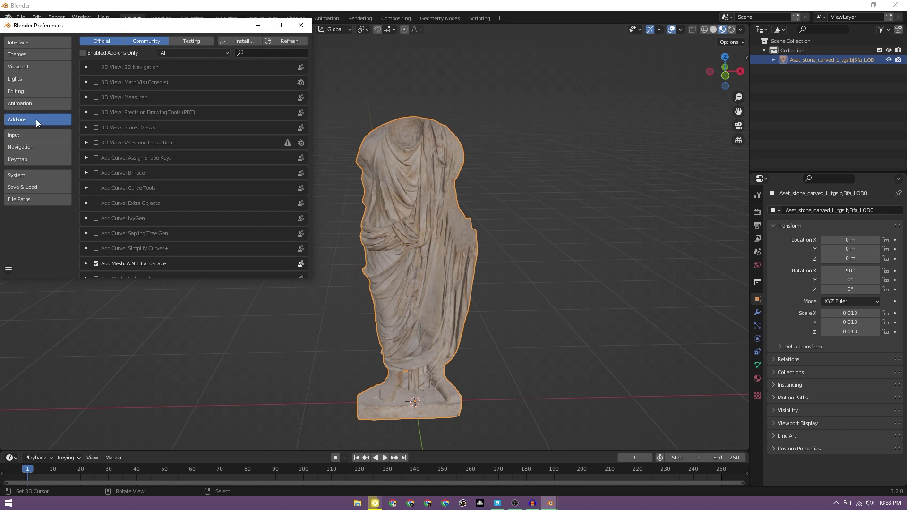
click(271, 53)
text(cell)
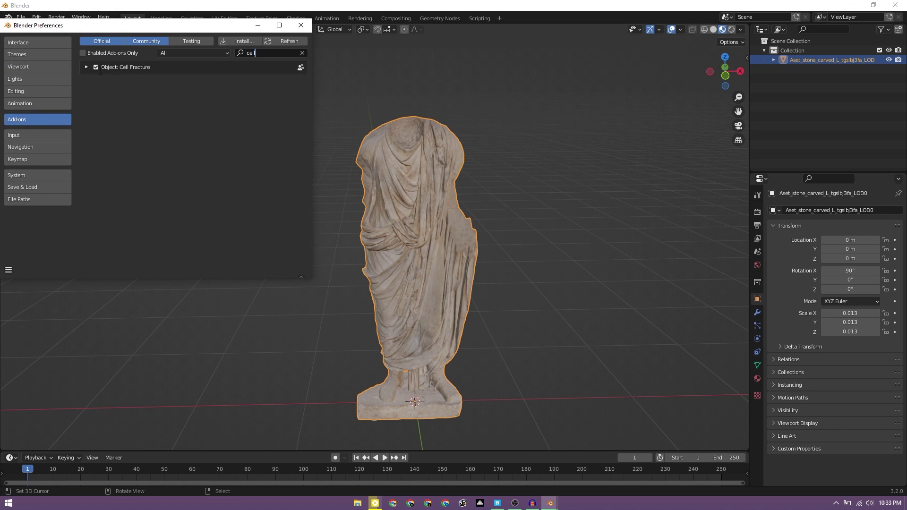
click(301, 26)
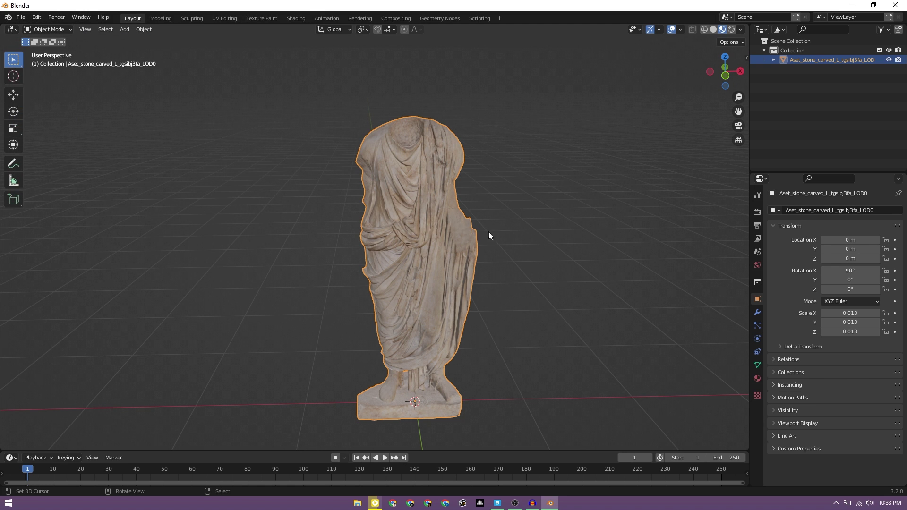
Call up the Cell Fracture command via F3 search 'cell' and view the statue's side.
key(F3)
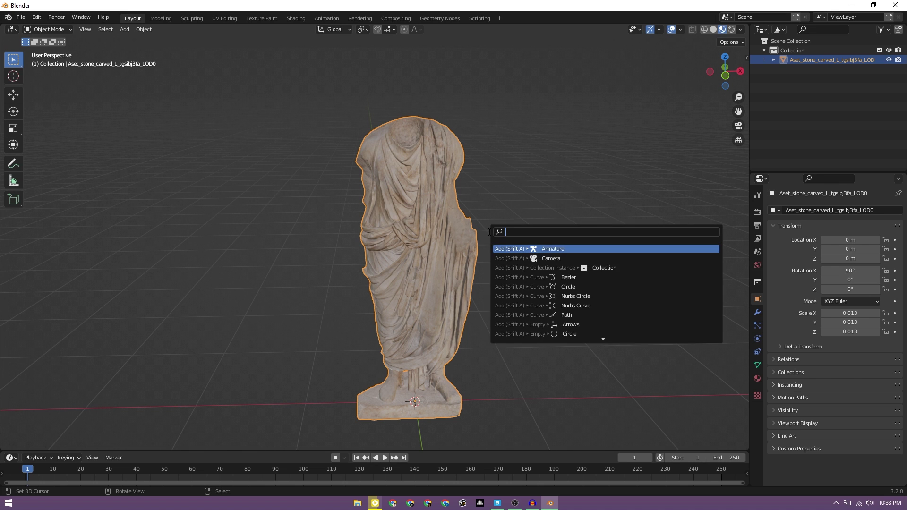
text(cell)
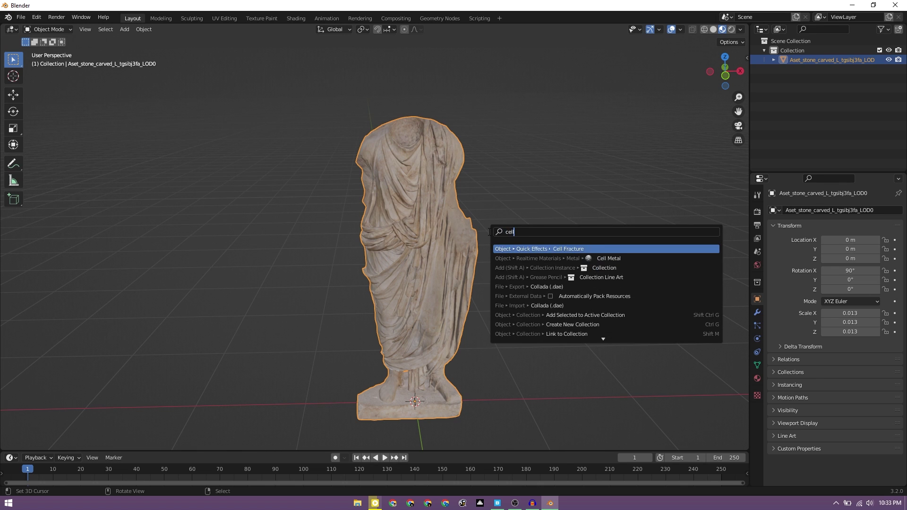
key(Return)
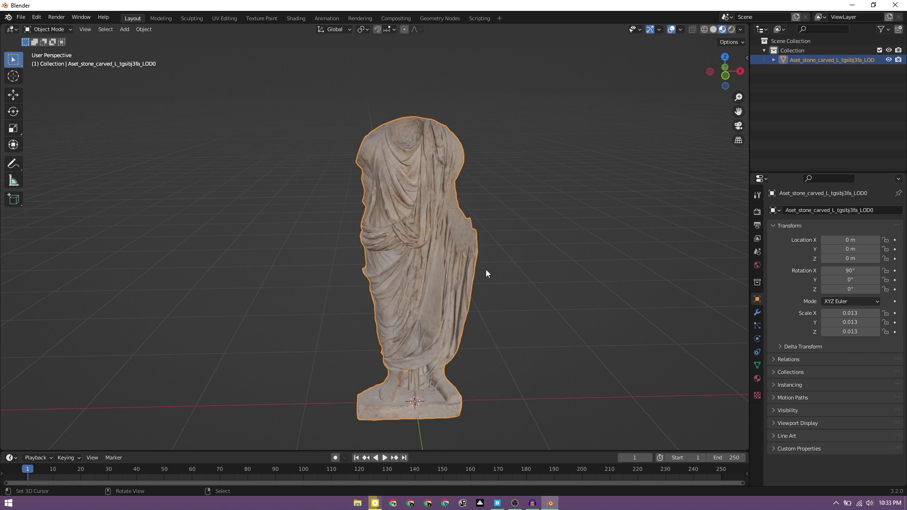
middle_drag(465, 311, 438, 282)
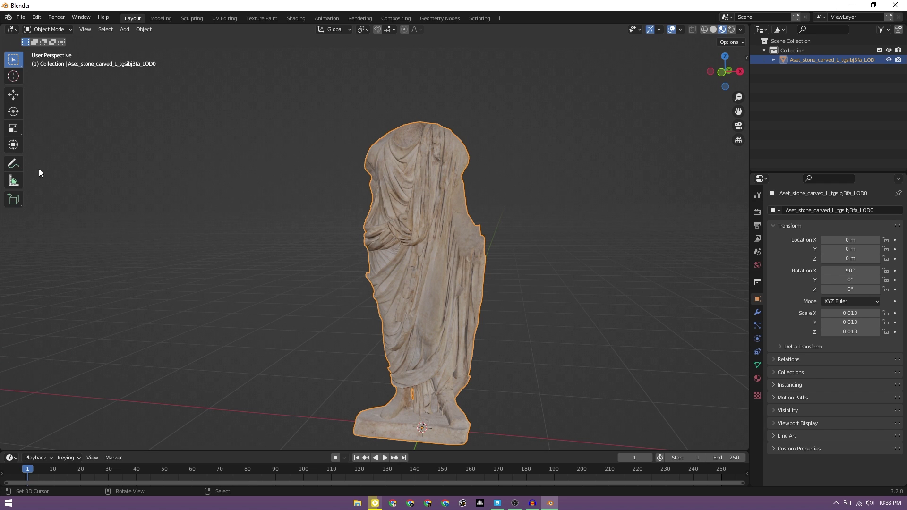
Select the Annotate tool with stroke Placement set to Surface.
click(12, 164)
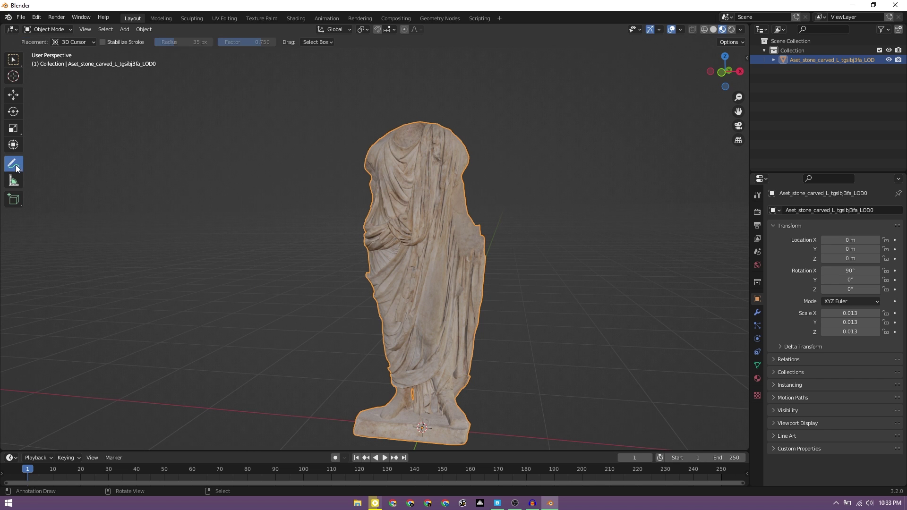
click(76, 43)
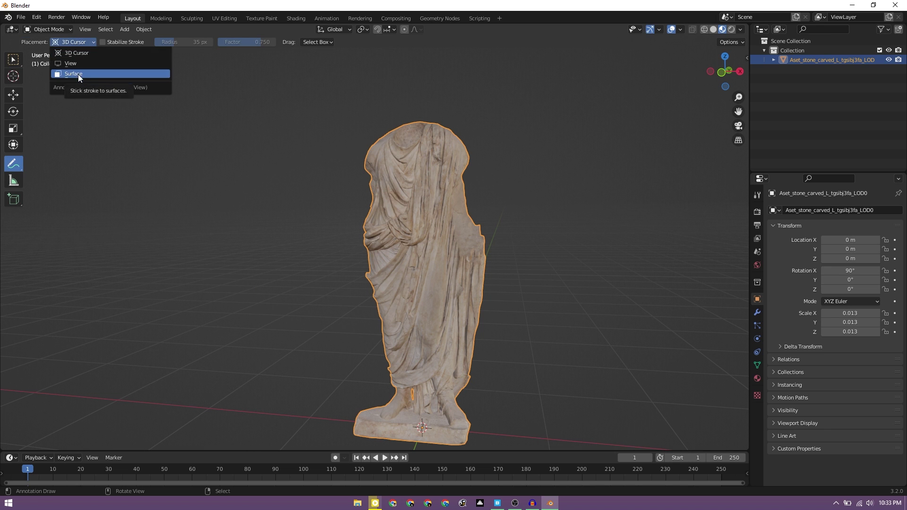
click(78, 74)
Switch to Right Orthographic view and draw a blue crack stroke down the statue's side.
middle_drag(523, 262, 458, 263)
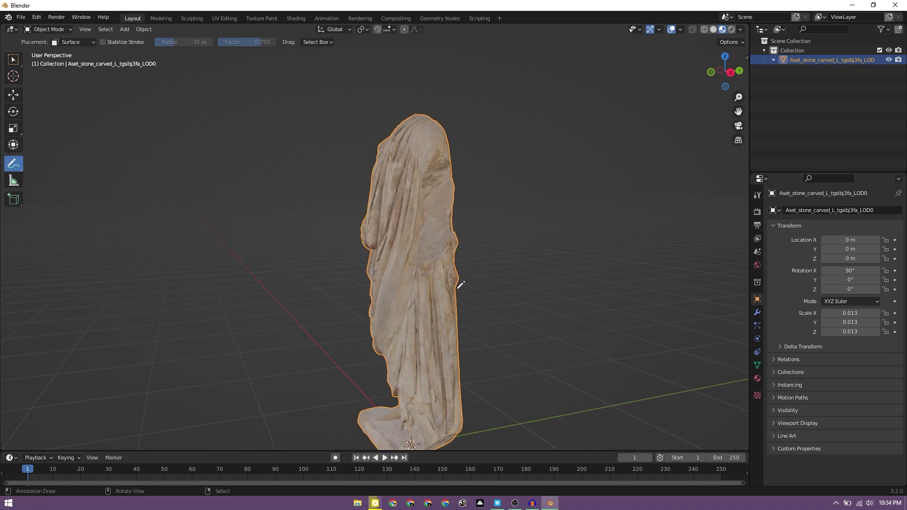
scroll(487, 279, up, 4)
click(730, 72)
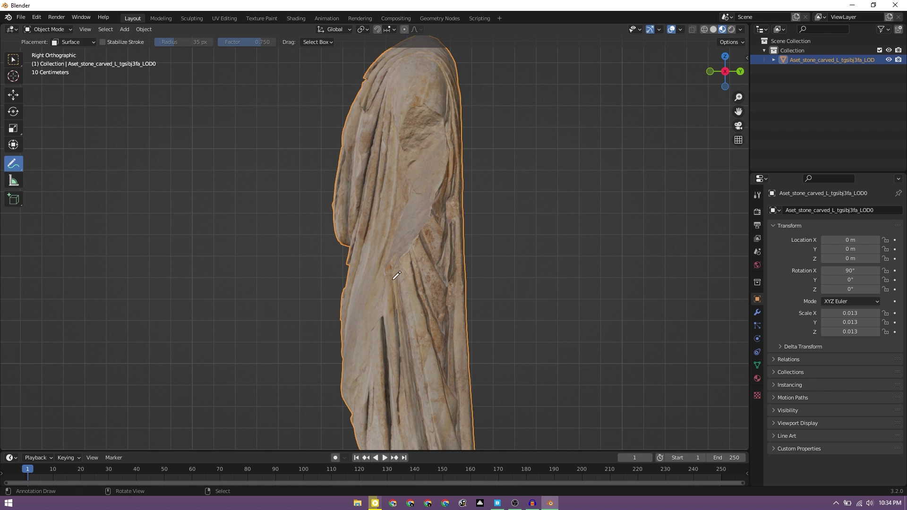
mouse_move(410, 257)
mouse_down()
mouse_move(428, 225)
mouse_move(442, 143)
mouse_up()
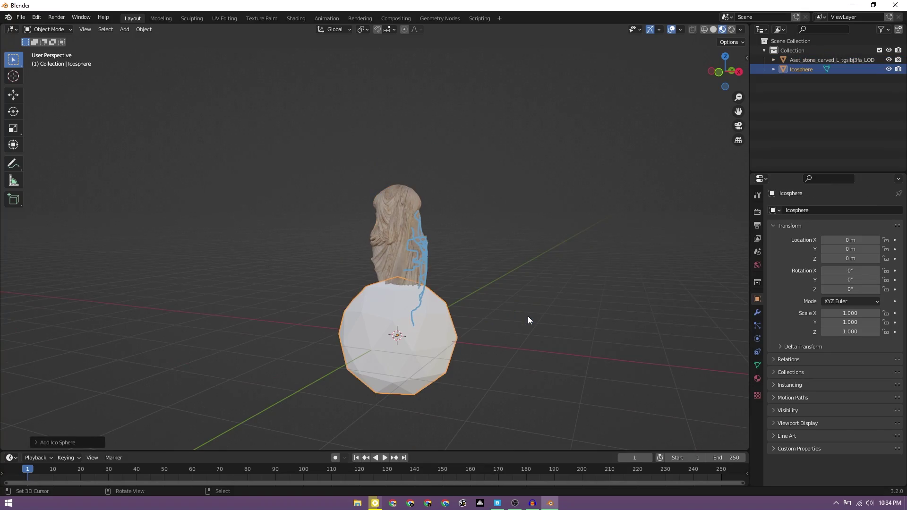
Give the icosphere 3 subdivisions and smooth shading.
click(42, 442)
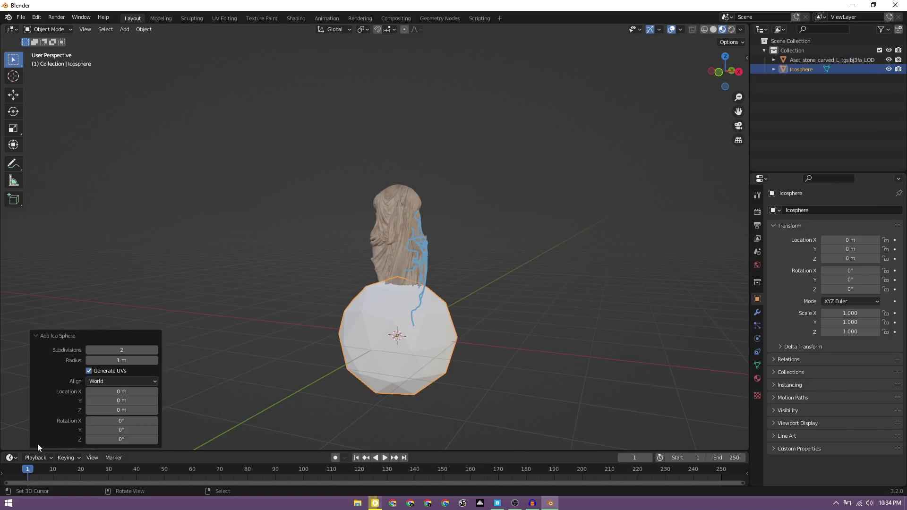
click(154, 350)
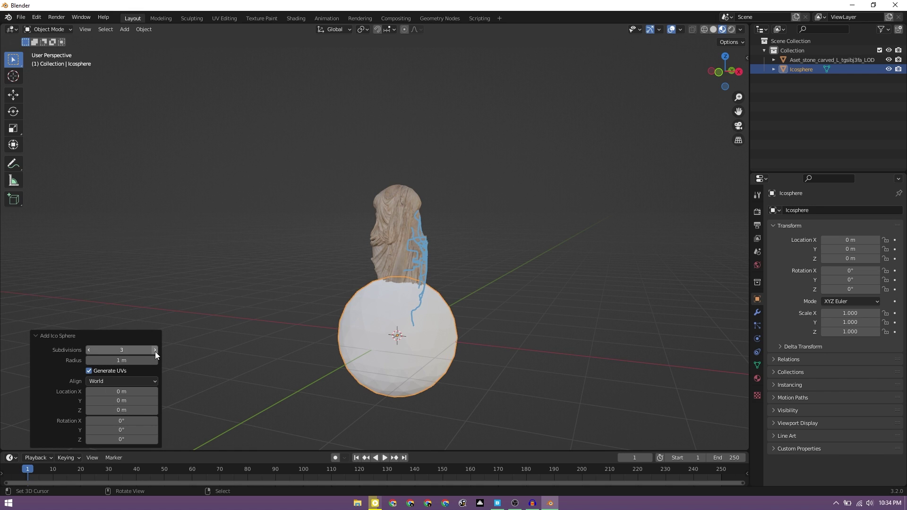
click(445, 328)
right_click(445, 327)
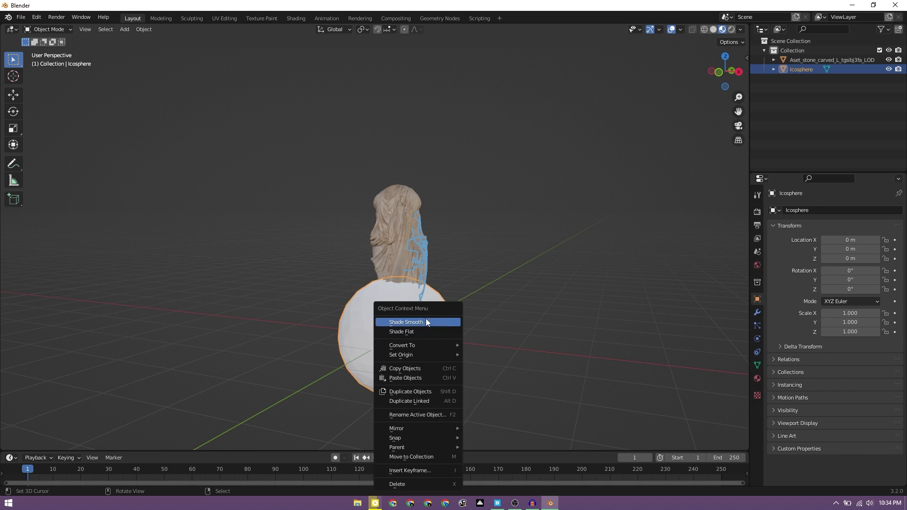
click(427, 322)
Shrink the icosphere to scale 0.071 and lift it to about 1.5 m height.
key(s)
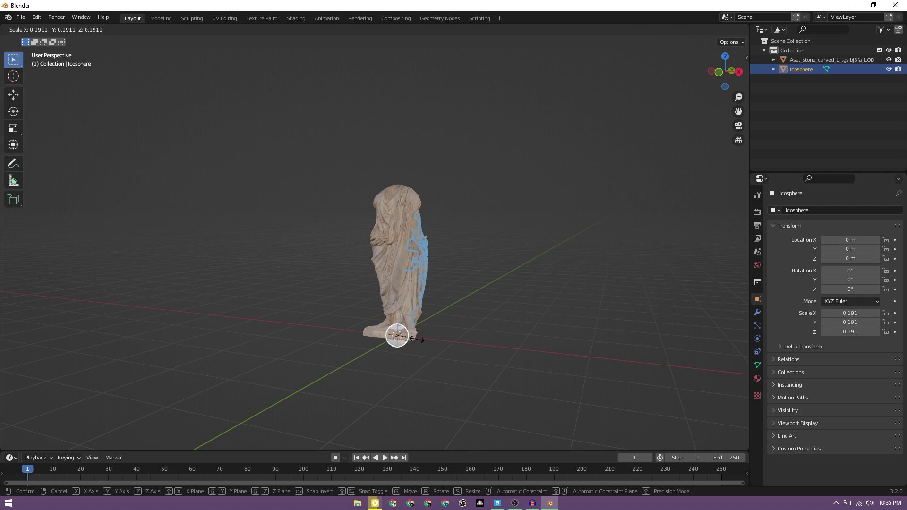
click(414, 338)
key(g)
key(z)
click(427, 245)
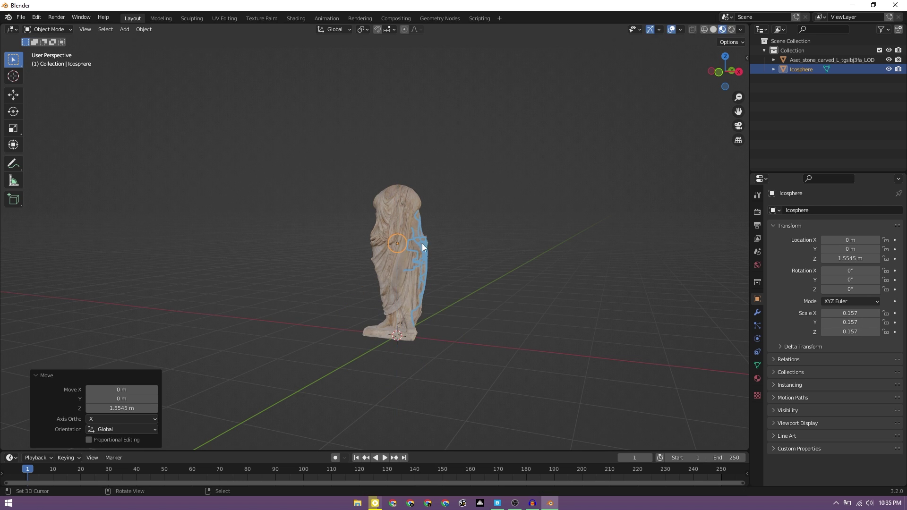
key(s)
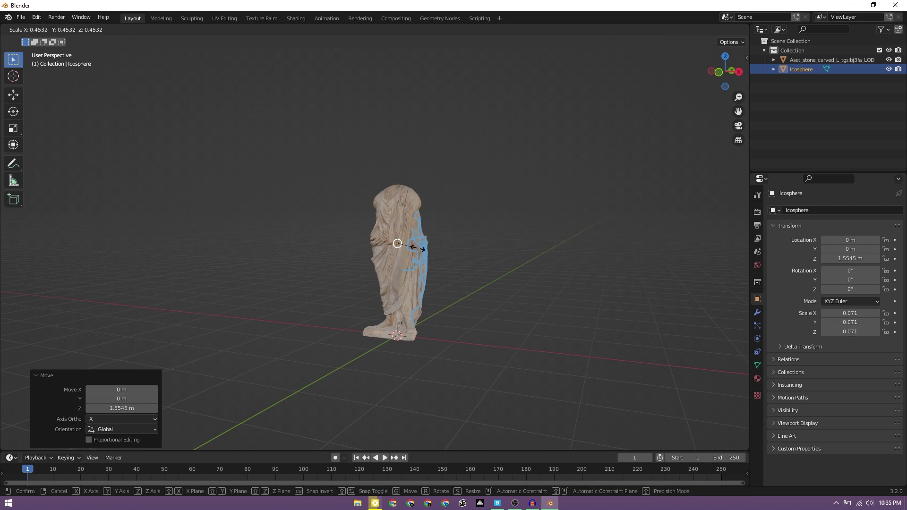
click(436, 256)
Move the icosphere about 1 m right of the statue and scale it to 0.055.
scroll(412, 251, up, 3)
mouse_move(422, 250)
middle_down()
mouse_move(446, 246)
mouse_move(421, 257)
middle_up()
scroll(446, 246, up, 1)
key(g)
key(x)
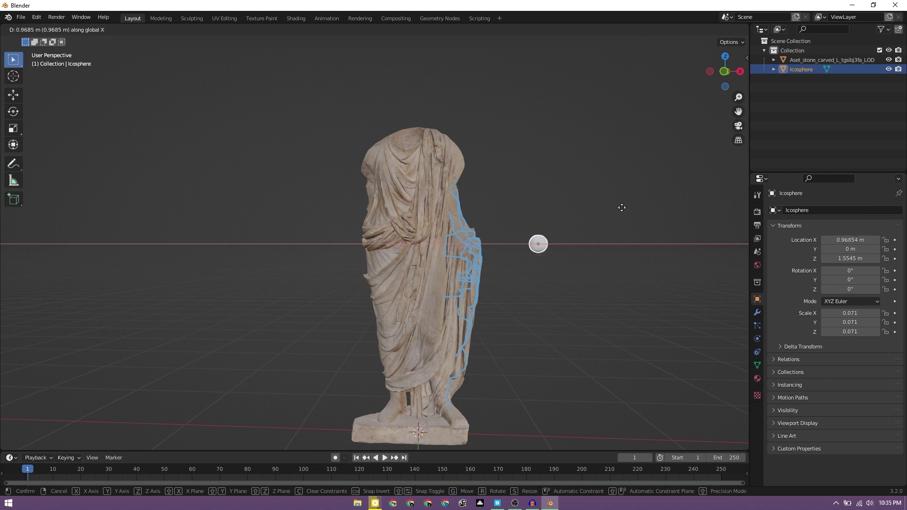
click(570, 257)
key(s)
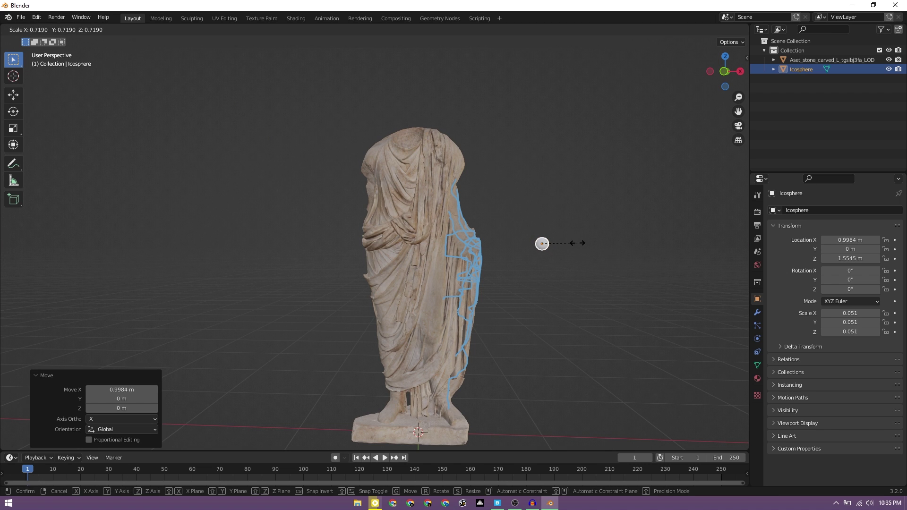
click(583, 250)
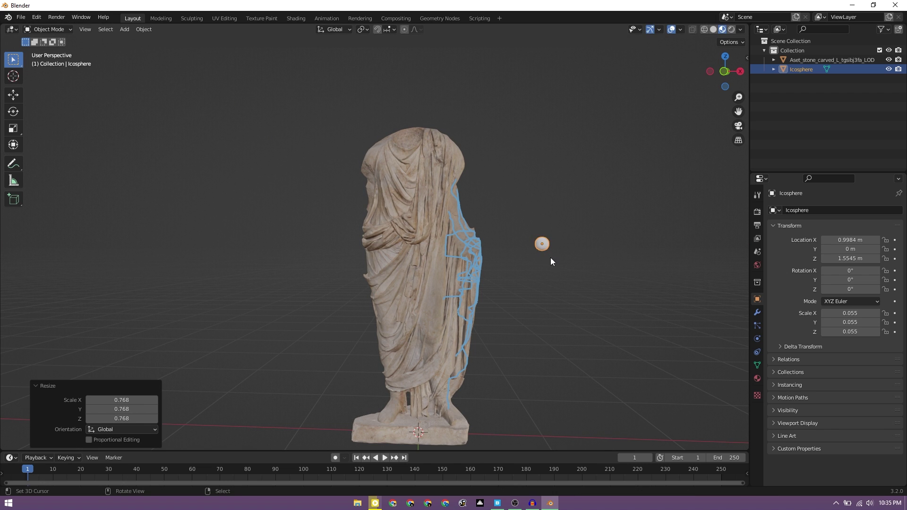
scroll(550, 257, up, 2)
scroll(551, 257, down, 3)
middle_drag(531, 270, 486, 276)
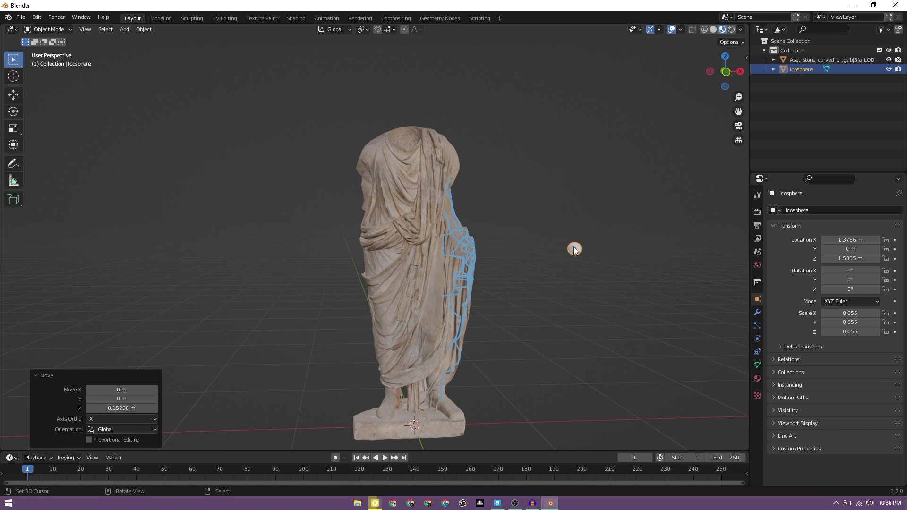
scroll(432, 269, down, 3)
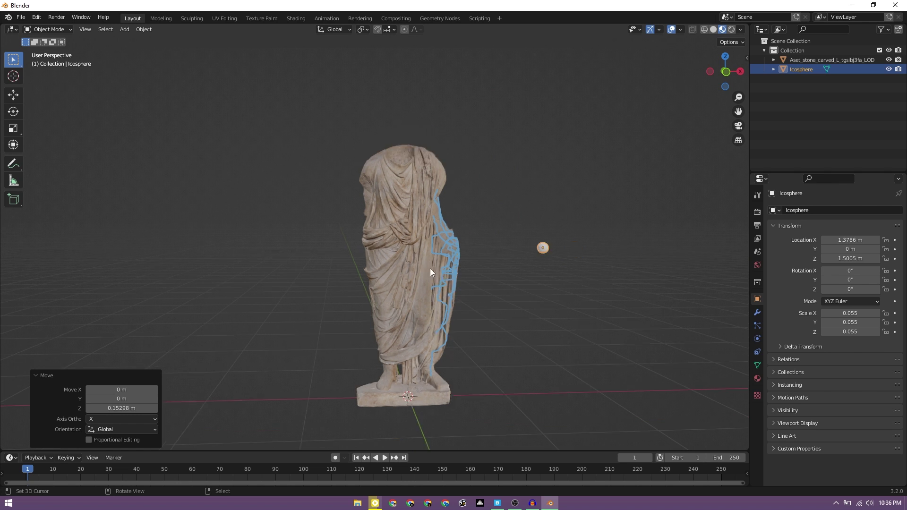
Add a camera and walk it back and up to about Y -5.01 m, Z 1.95 m.
key(shift+a)
mouse_move(441, 268)
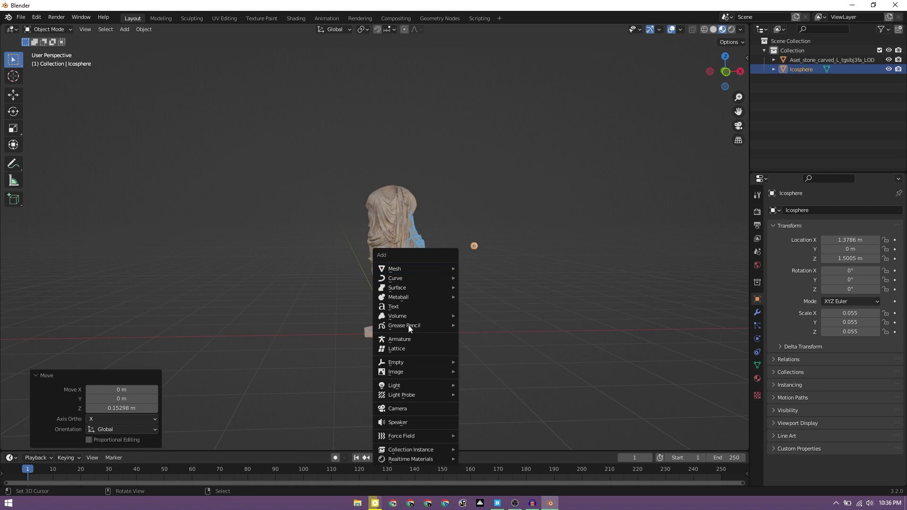
click(406, 409)
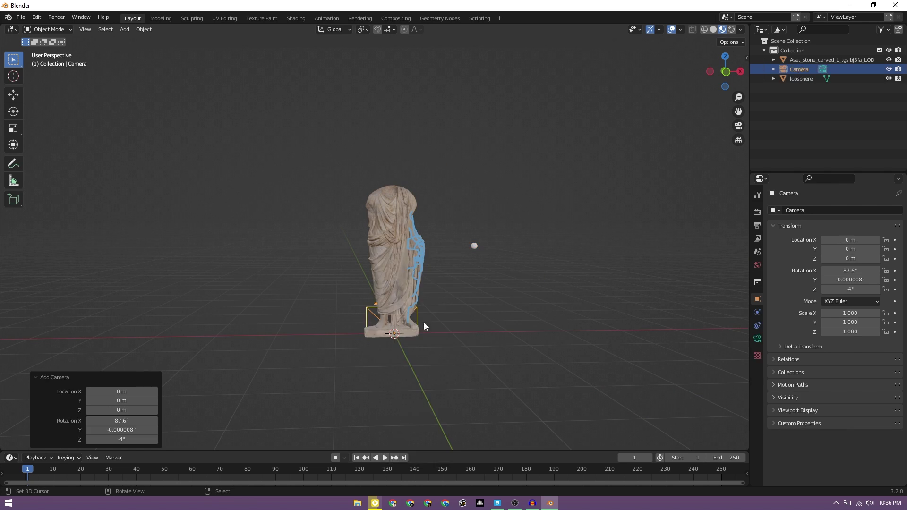
click(738, 126)
key(shift+grave)
key(s)
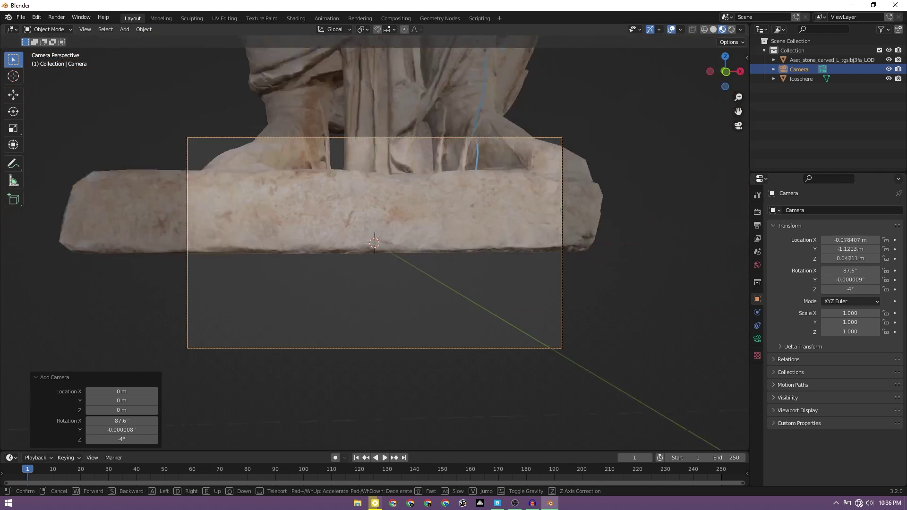
click(415, 262)
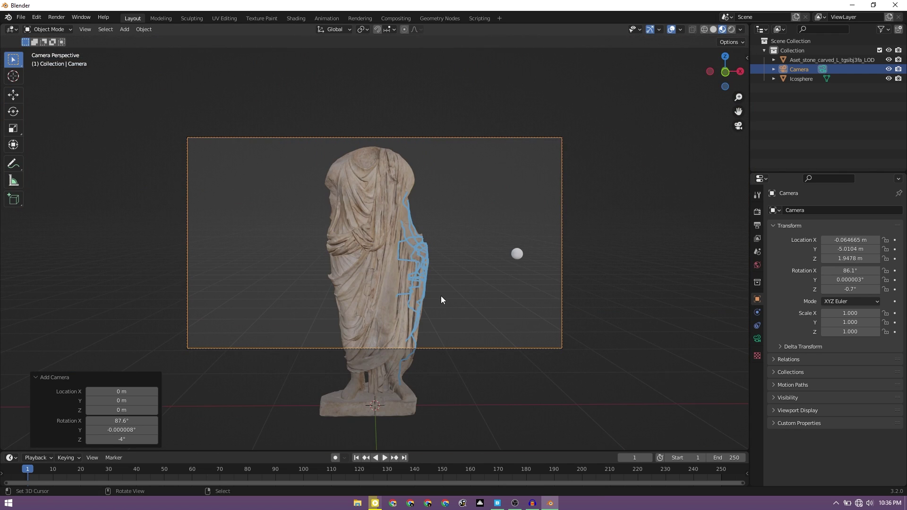
Raise the sphere, shift it right of the statue, and keyframe its location at frame 1.
click(518, 253)
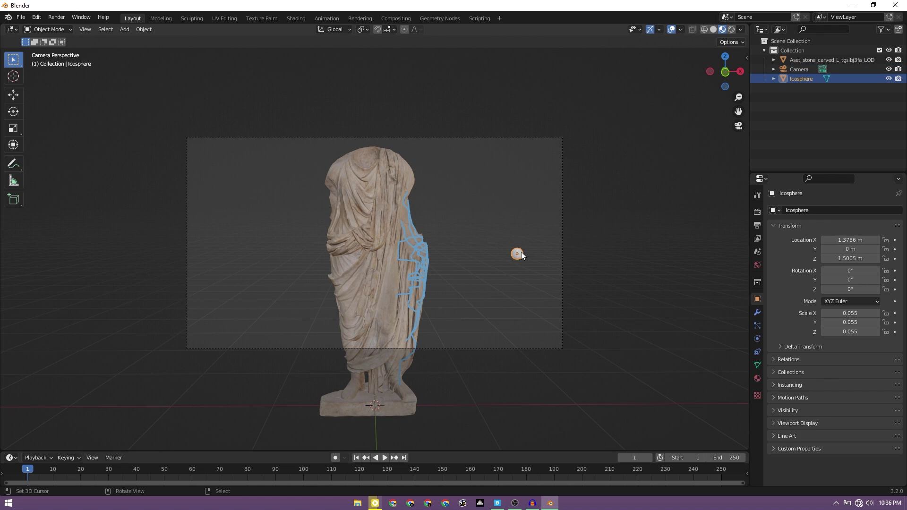
key(g)
key(z)
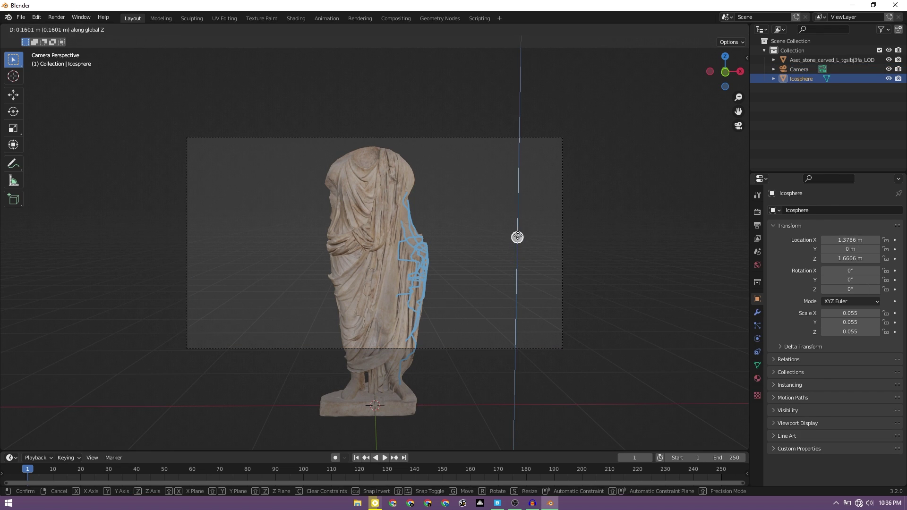
click(517, 237)
key(g)
key(x)
click(579, 237)
key(i)
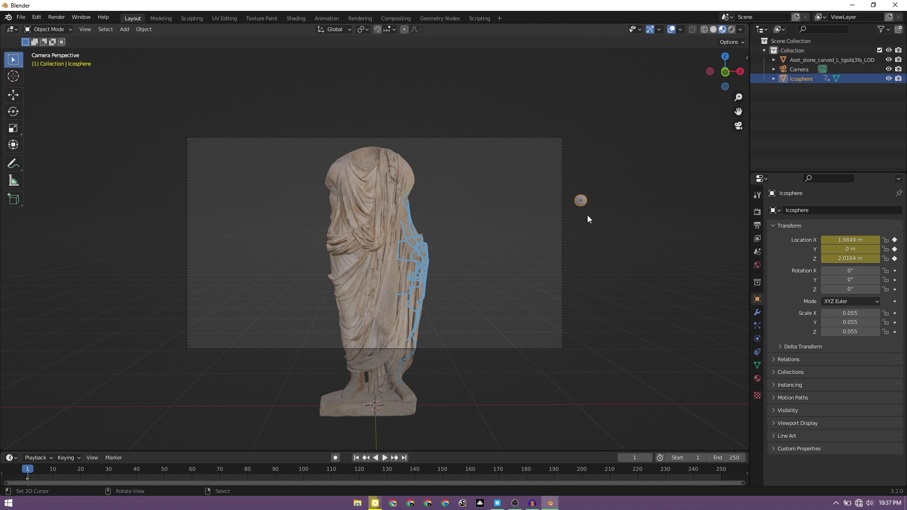
key(k)
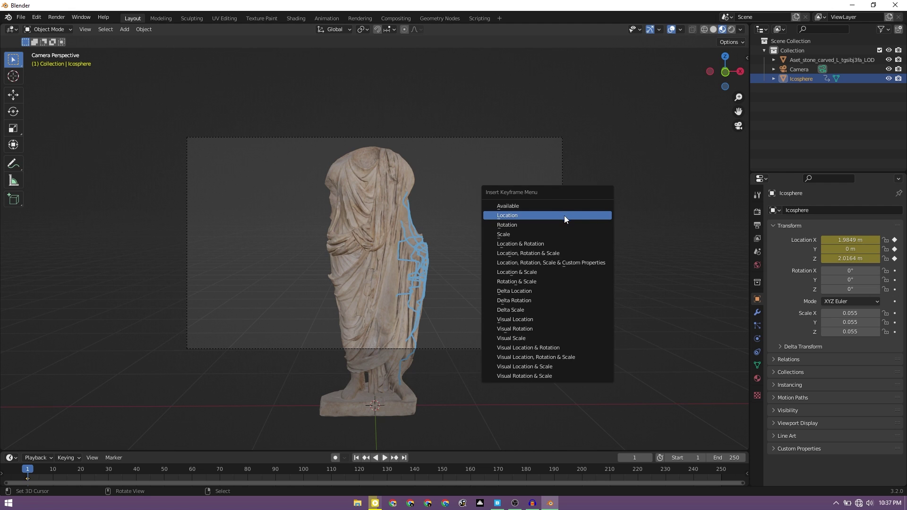
click(563, 215)
Set the animation end frame to 120 and go to frame 90.
drag(251, 469, 358, 484)
click(727, 458)
text(120)
key(Return)
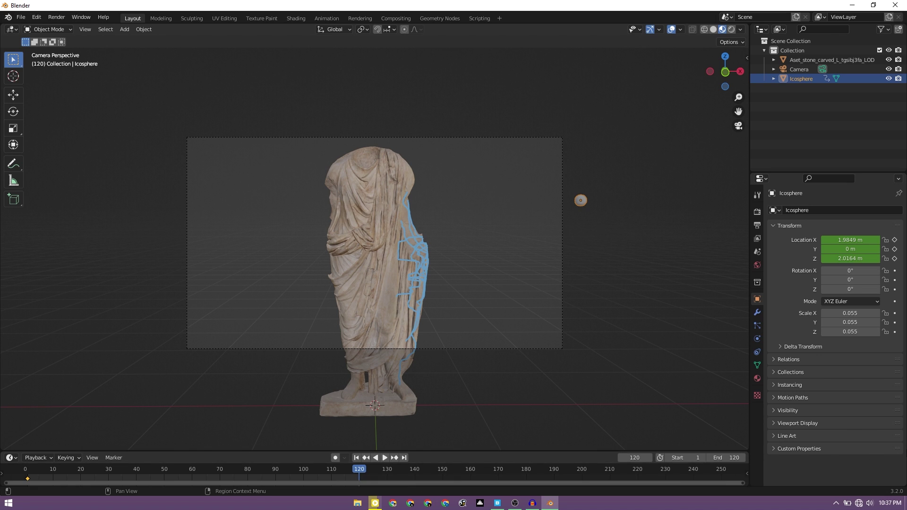
drag(359, 472, 278, 505)
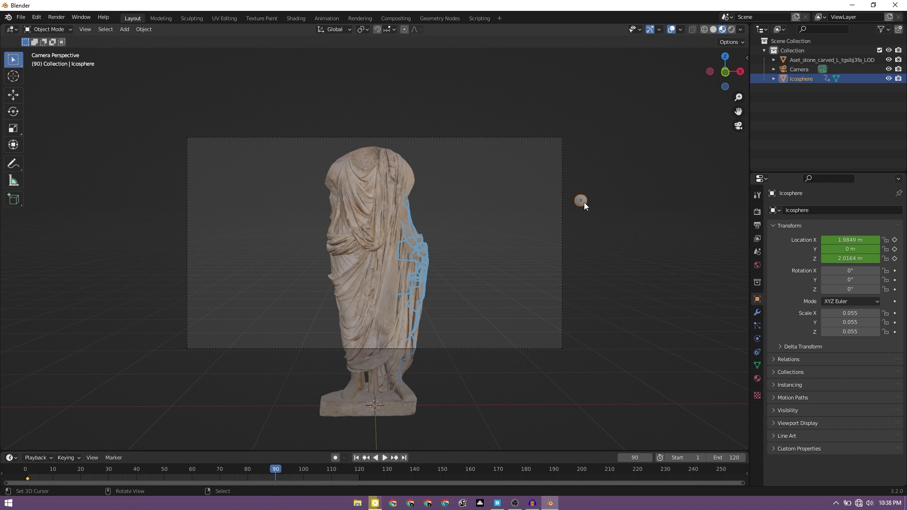
Move the sphere left of the statue down to about 0.92 m, keyframe its location, and play back.
key(g)
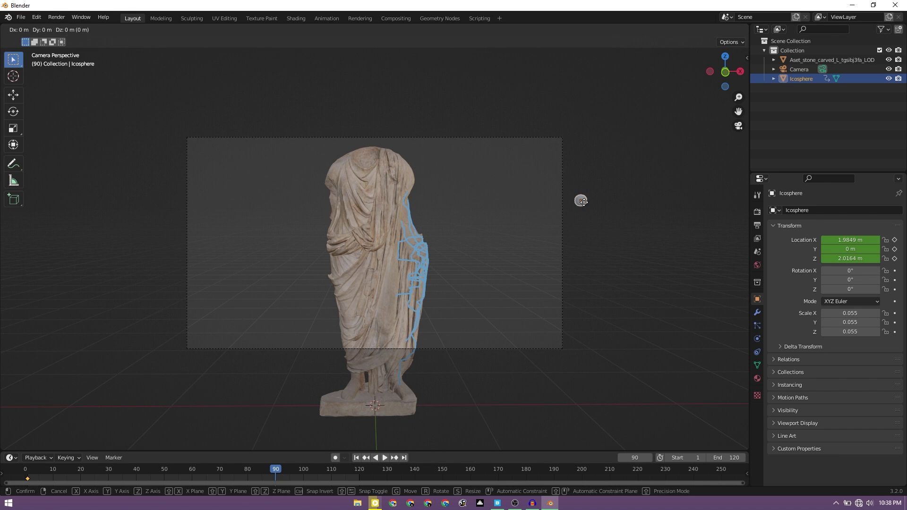
key(x)
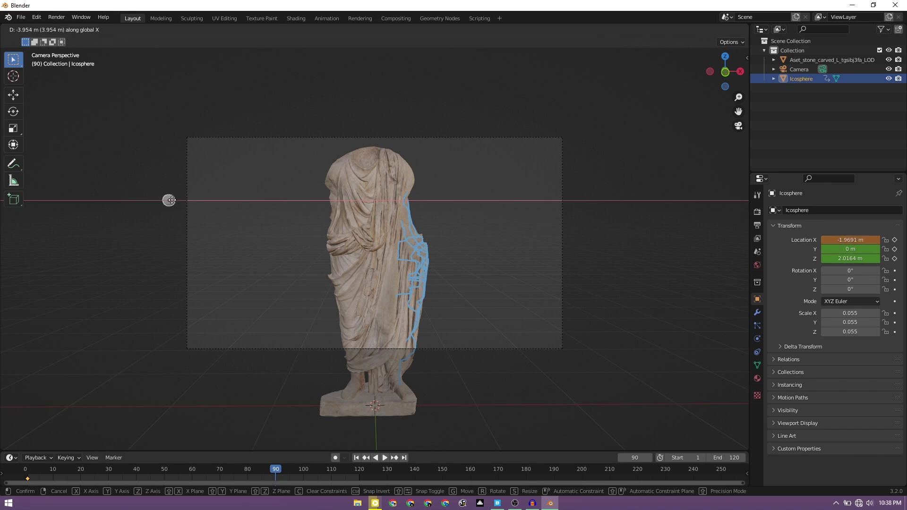
click(173, 202)
key(g)
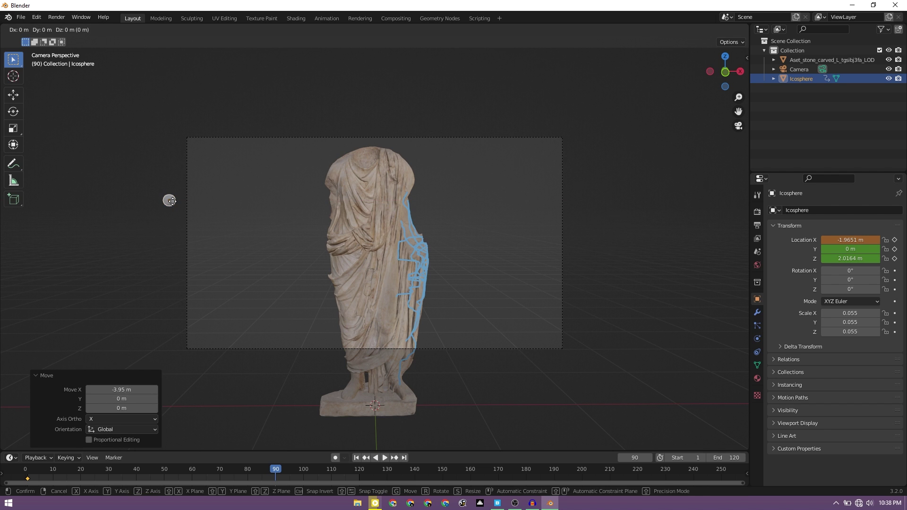
key(z)
click(172, 314)
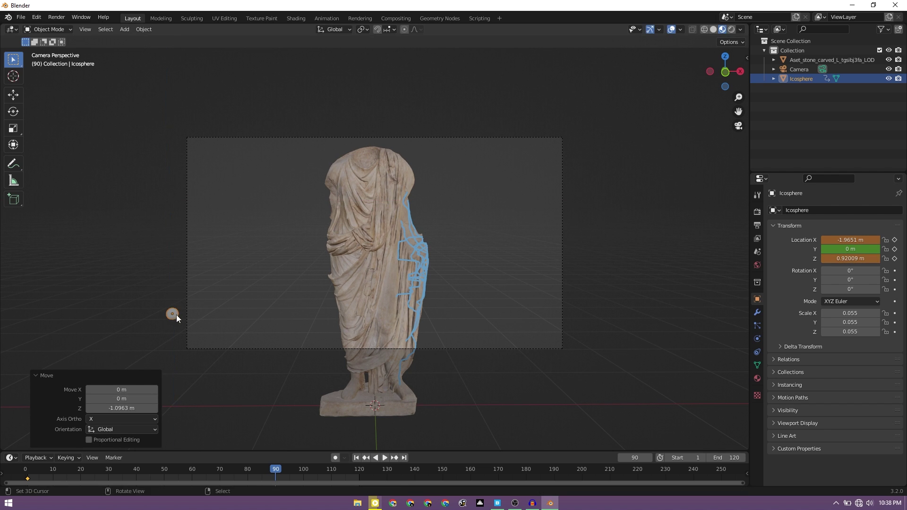
key(i)
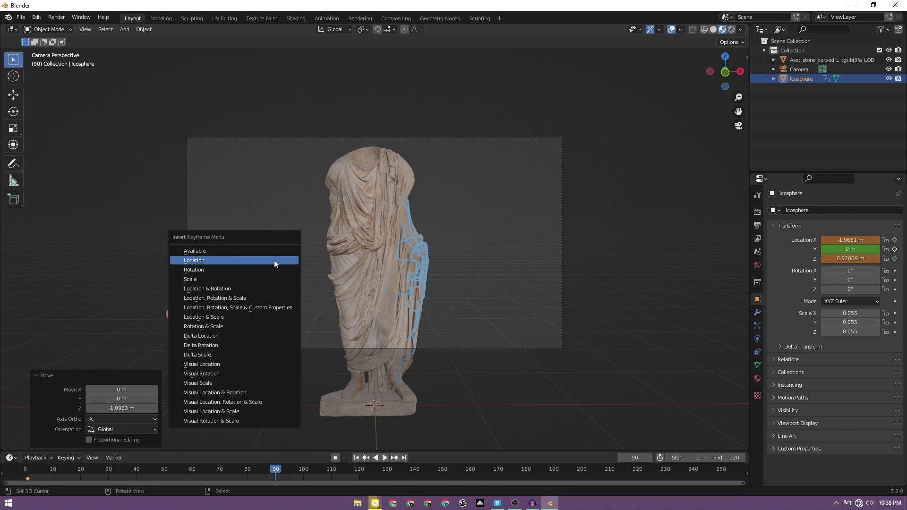
click(228, 261)
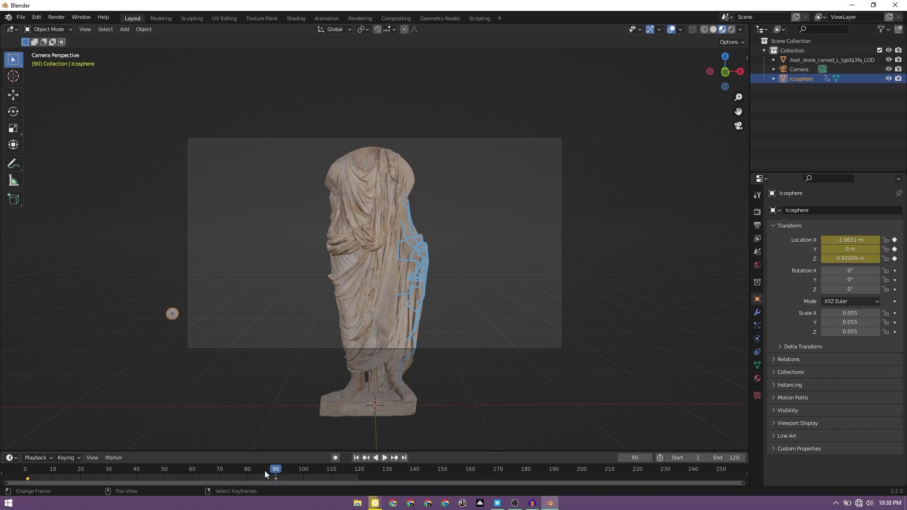
drag(265, 470, 19, 489)
key(space)
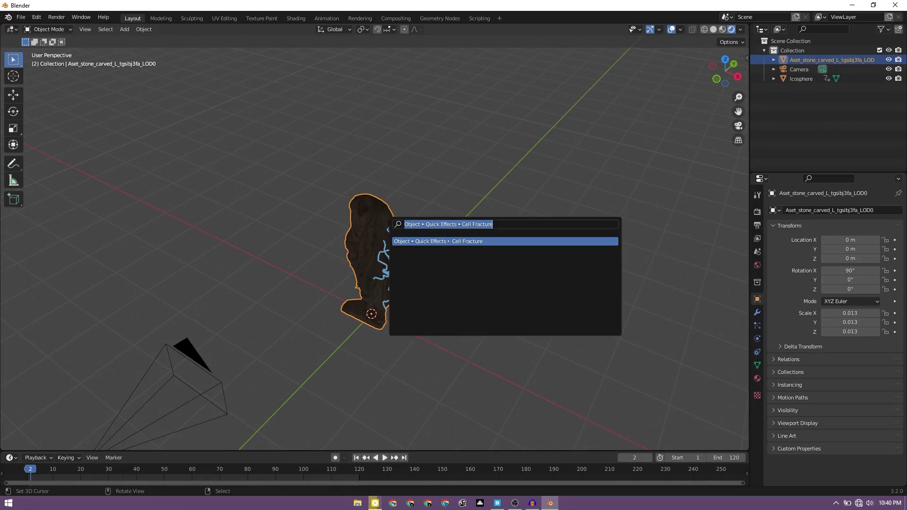
Run Cell Fracture on the statue using the Annotation Pencil source, outputting to collection Broken1.
click(472, 241)
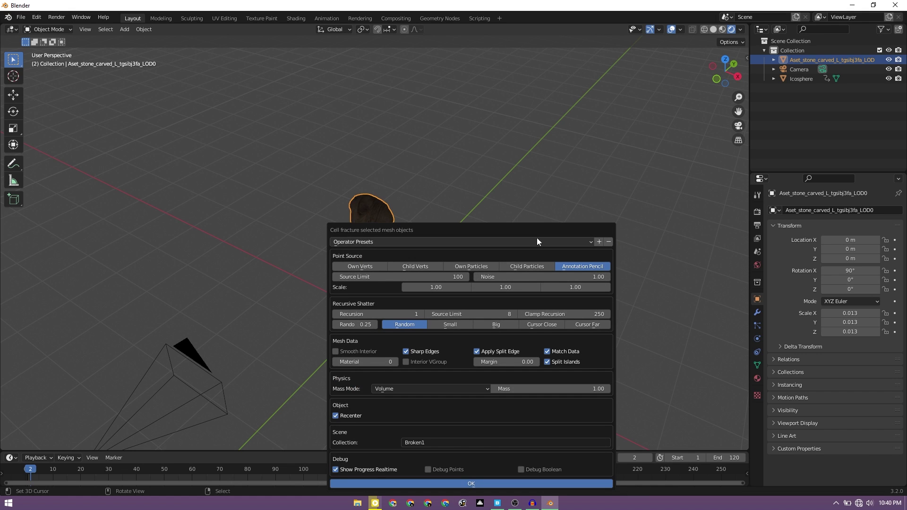
mouse_move(526, 235)
mouse_down()
mouse_move(634, 148)
mouse_move(597, 151)
mouse_up()
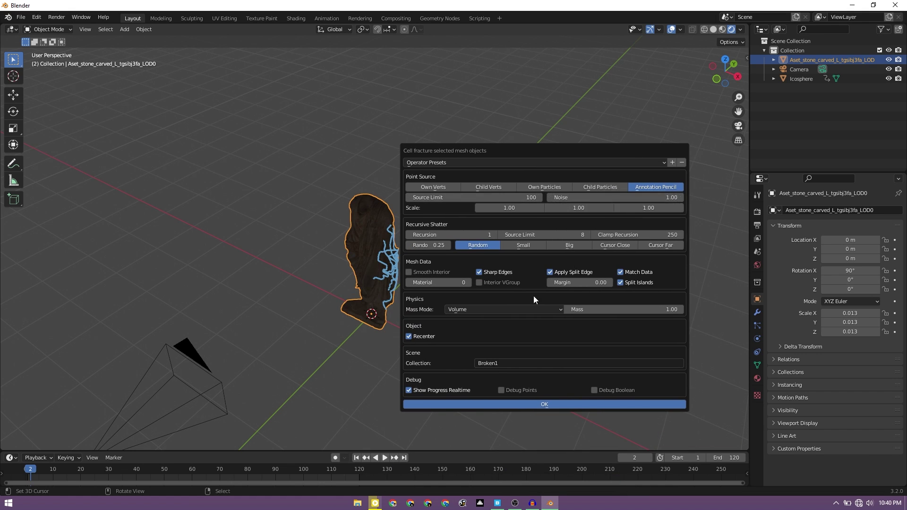
click(499, 365)
click(545, 407)
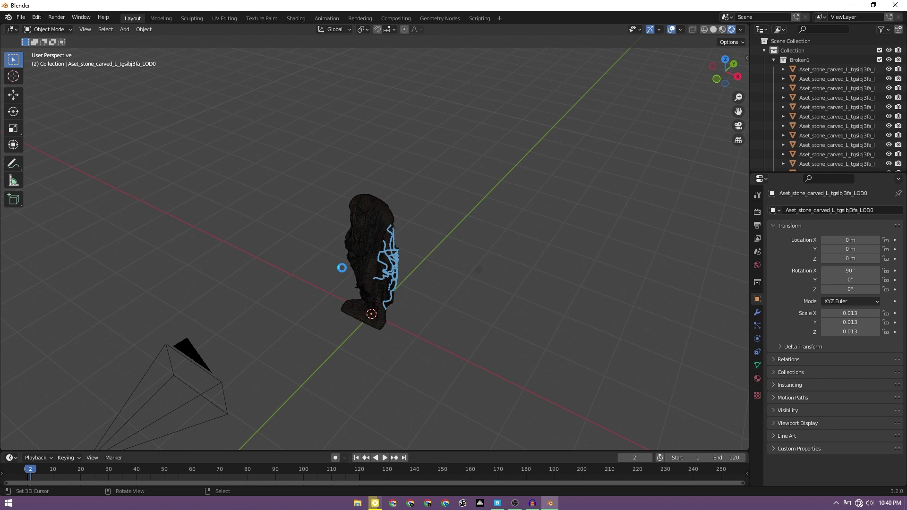
Hide the Broken1 collection and the original stone statue mesh in the Outliner.
middle_drag(343, 270, 421, 214)
click(773, 60)
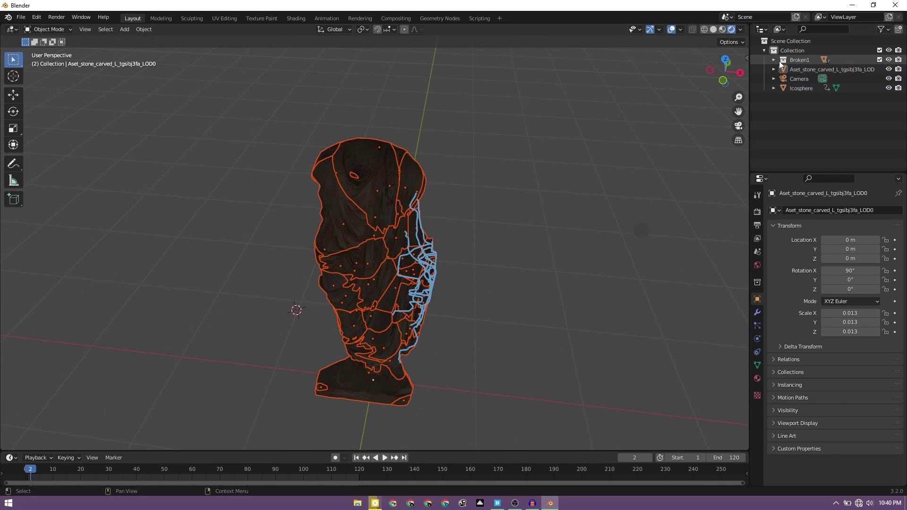
click(888, 59)
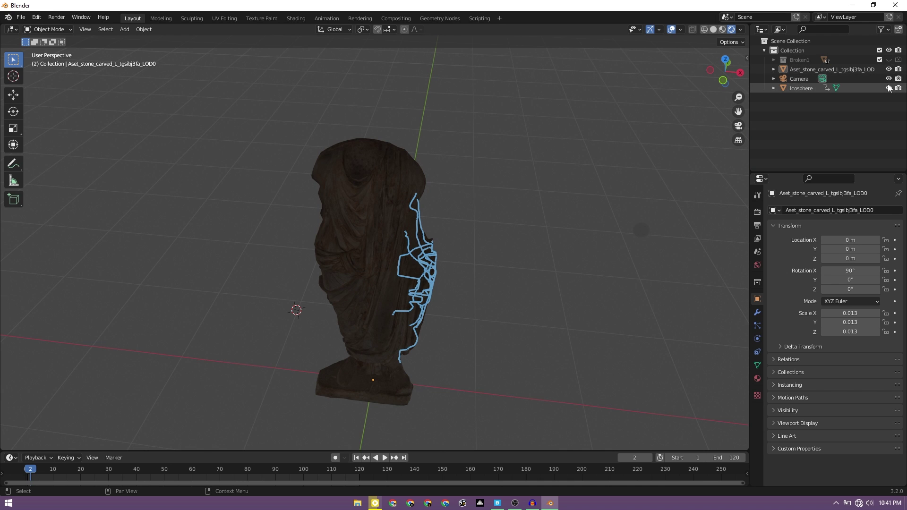
click(888, 70)
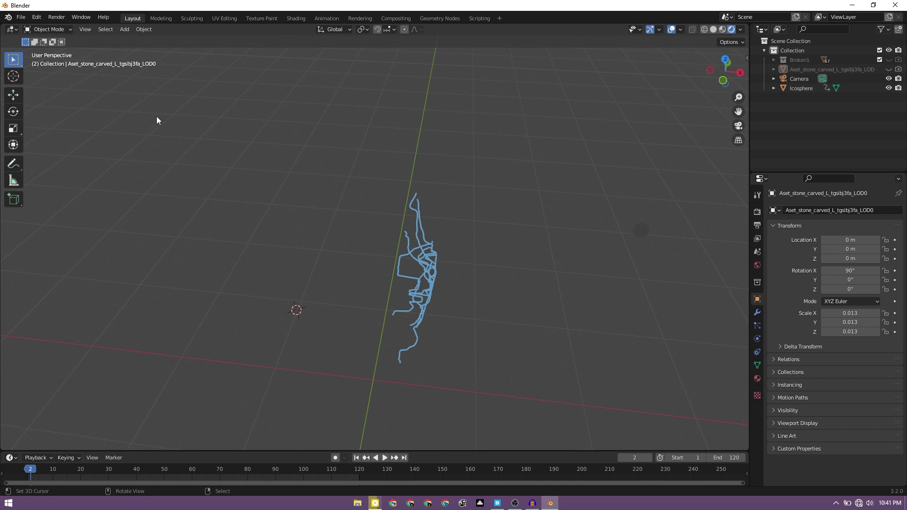
Hide the blue annotation layer, then show Broken1 again and select all its fragments.
click(14, 163)
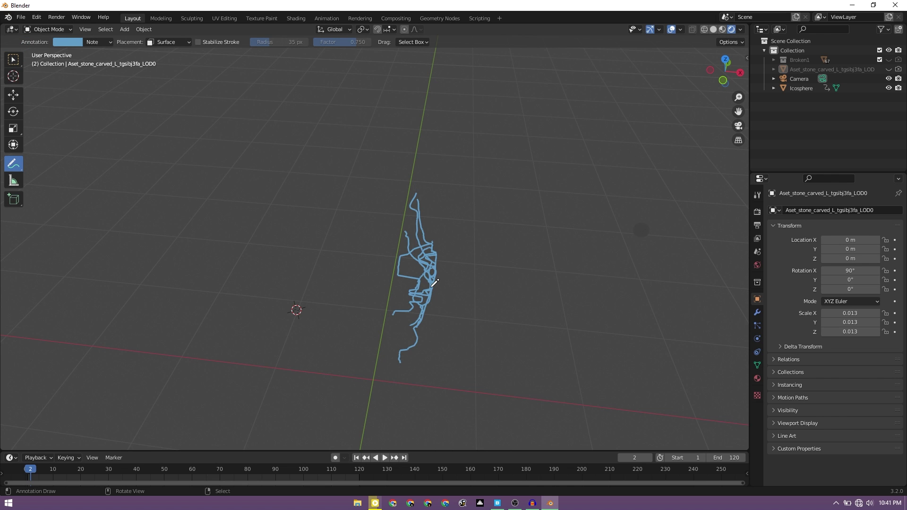
key(n)
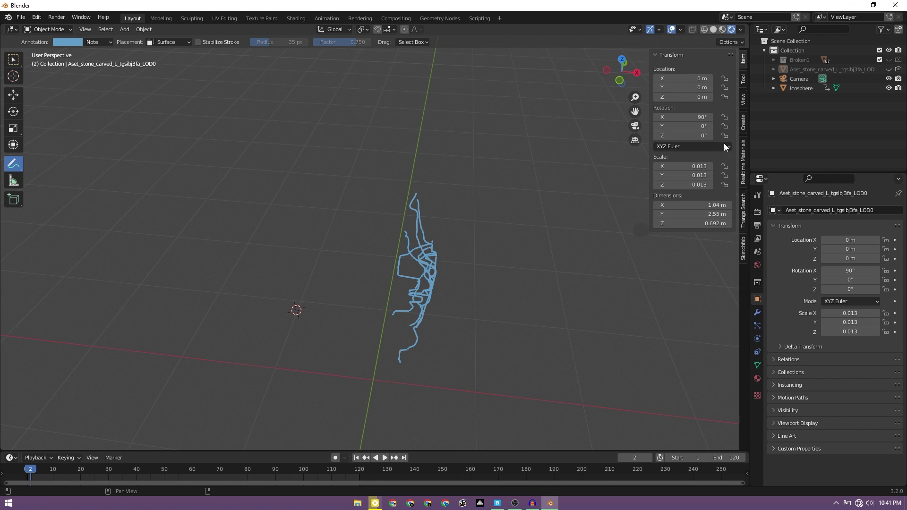
click(743, 101)
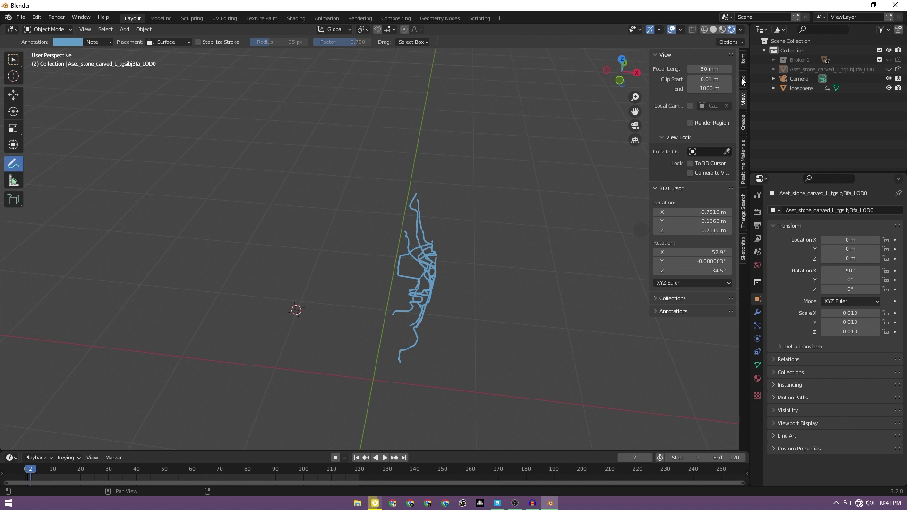
click(742, 80)
click(680, 93)
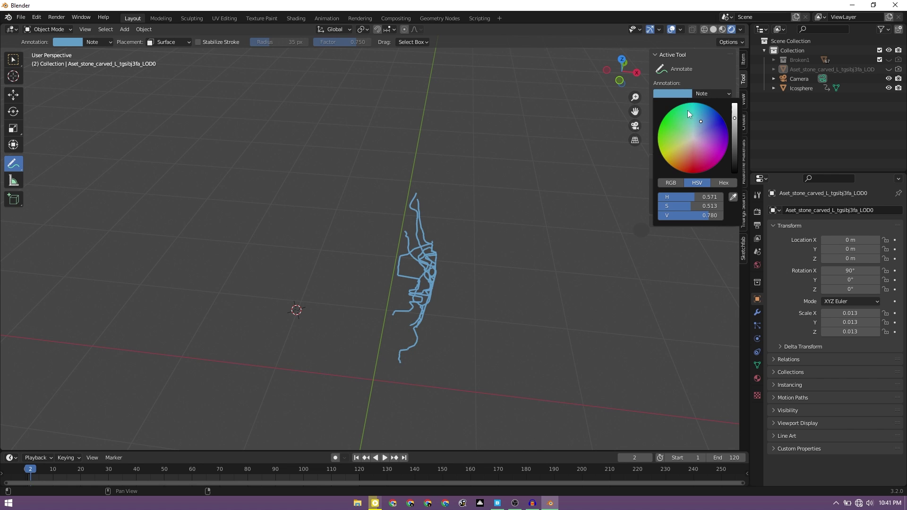
click(725, 95)
click(755, 127)
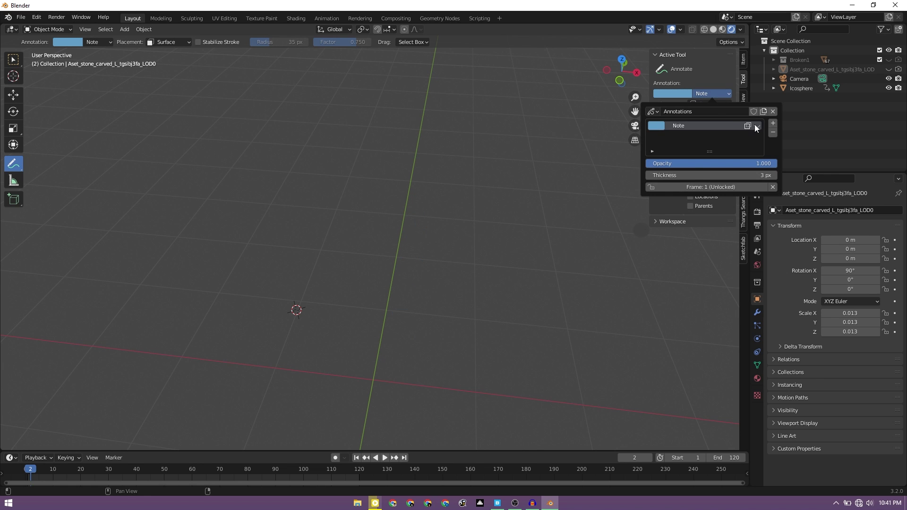
key(Escape)
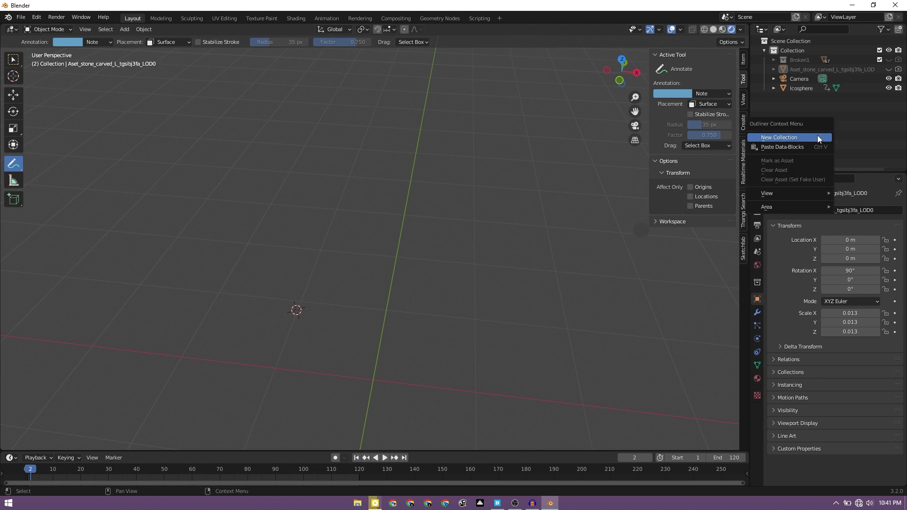
click(890, 60)
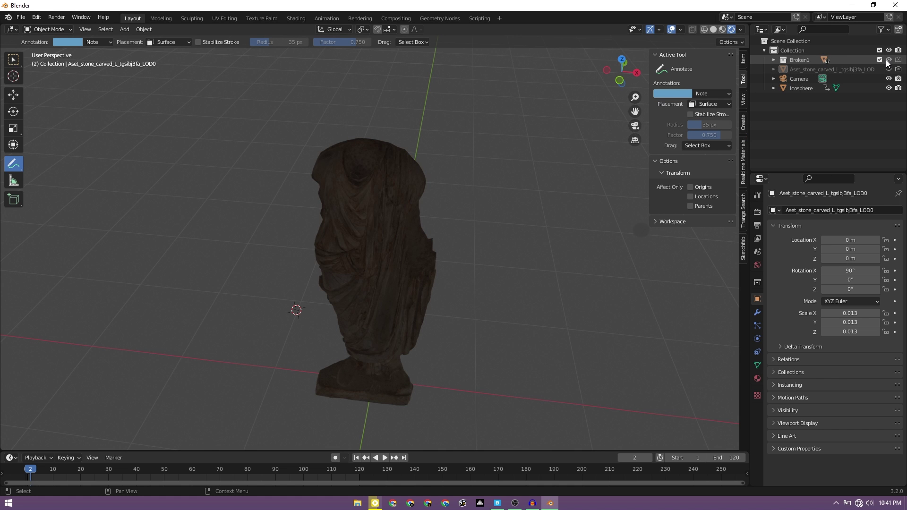
drag(327, 113, 458, 406)
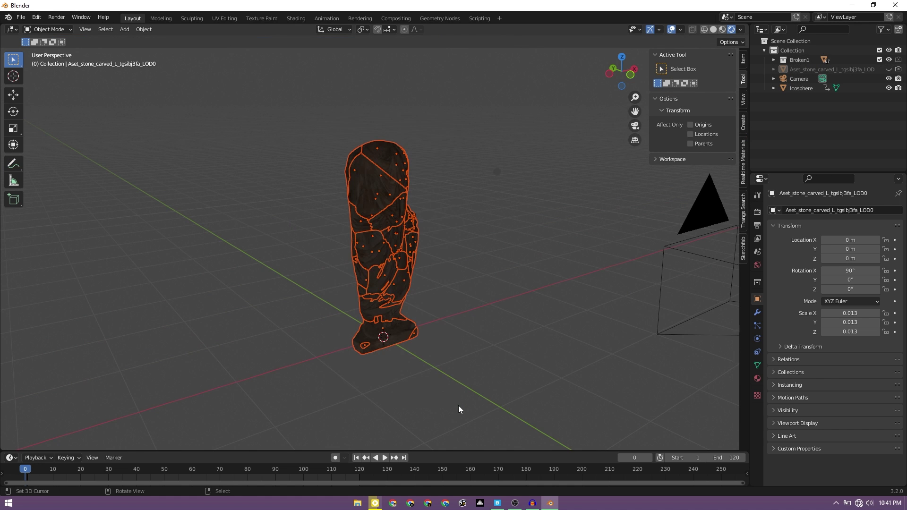
Make the selected Broken1 fragments active rigid bodies via Object > Rigid Body > Add Active.
click(144, 30)
mouse_move(165, 262)
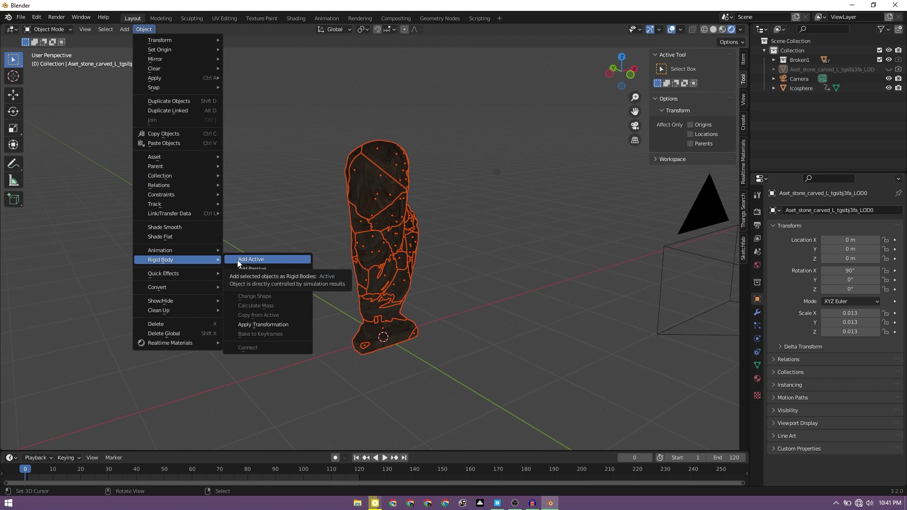
click(251, 260)
Play the animation to watch the fragments fall under gravity, then stop and zoom out.
key(space)
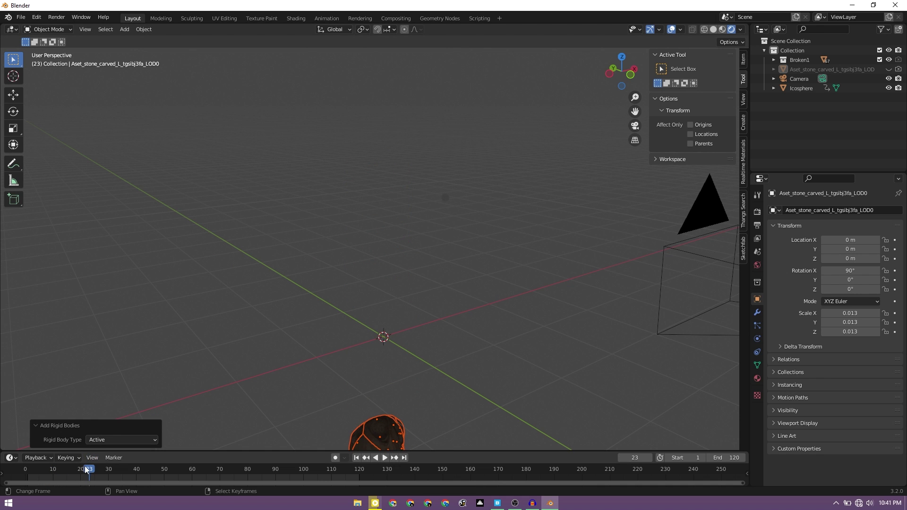
key(Escape)
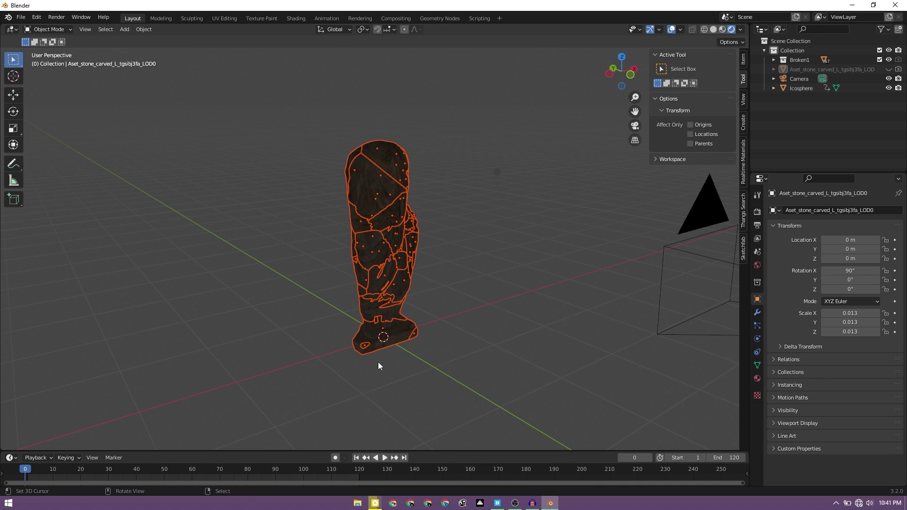
scroll(378, 361, down, 3)
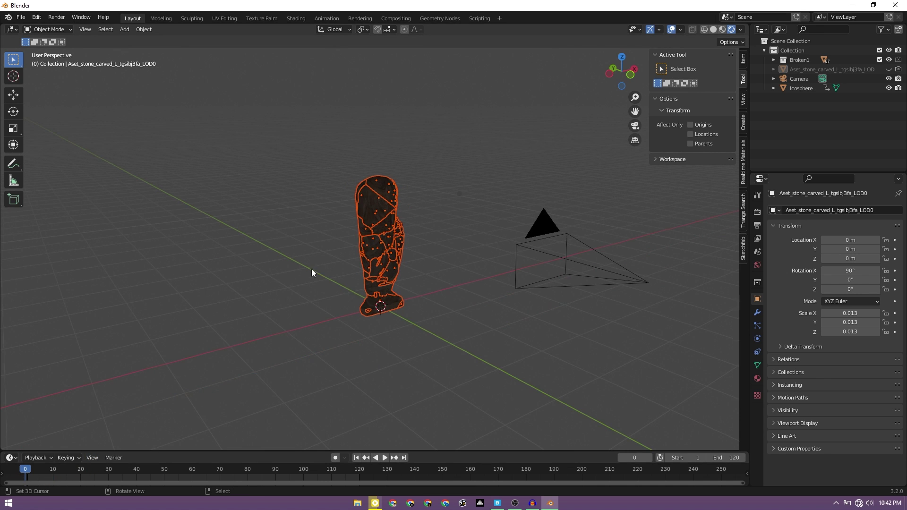
Add a Plane mesh under the statue and scale it to 4.055.
key(shift+a)
mouse_move(311, 270)
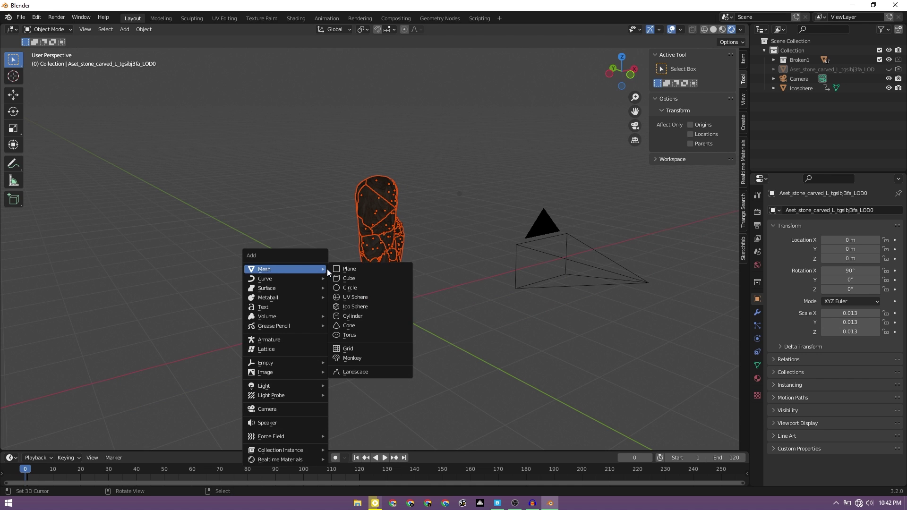
key(Escape)
key(shift+a)
mouse_move(302, 289)
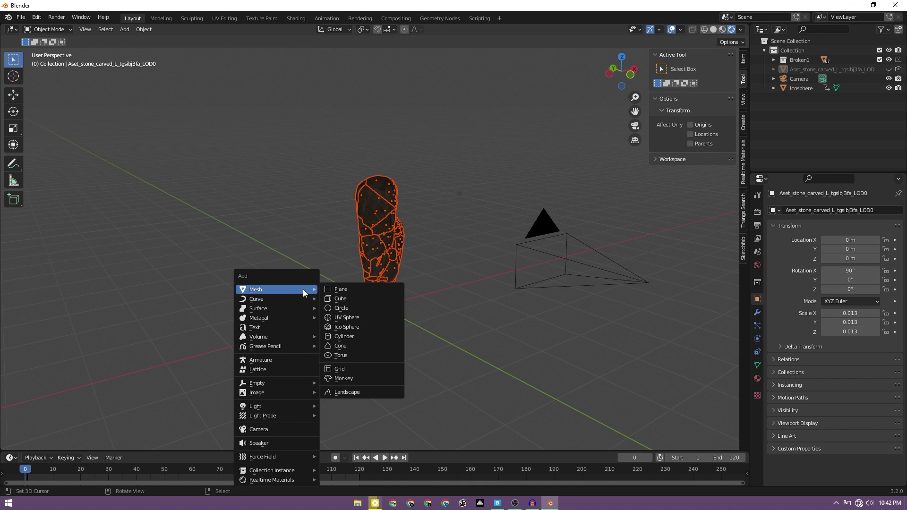
click(349, 290)
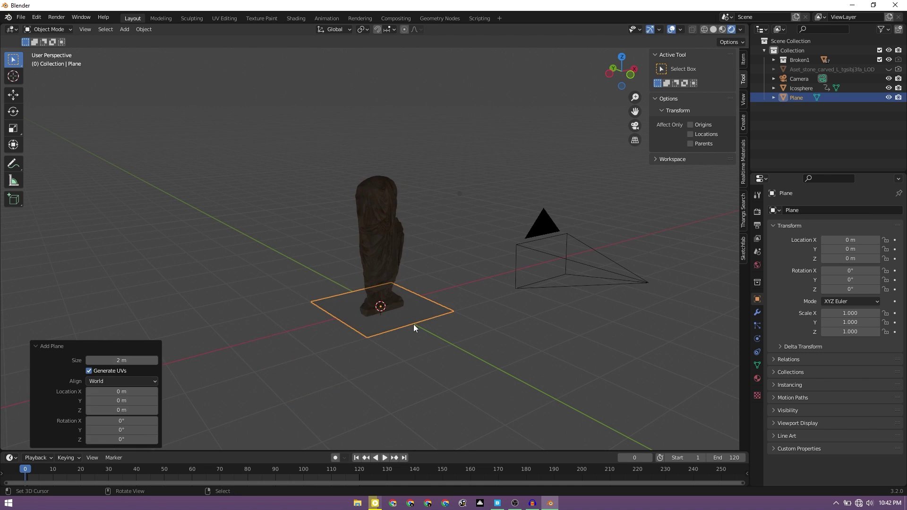
key(s)
click(695, 361)
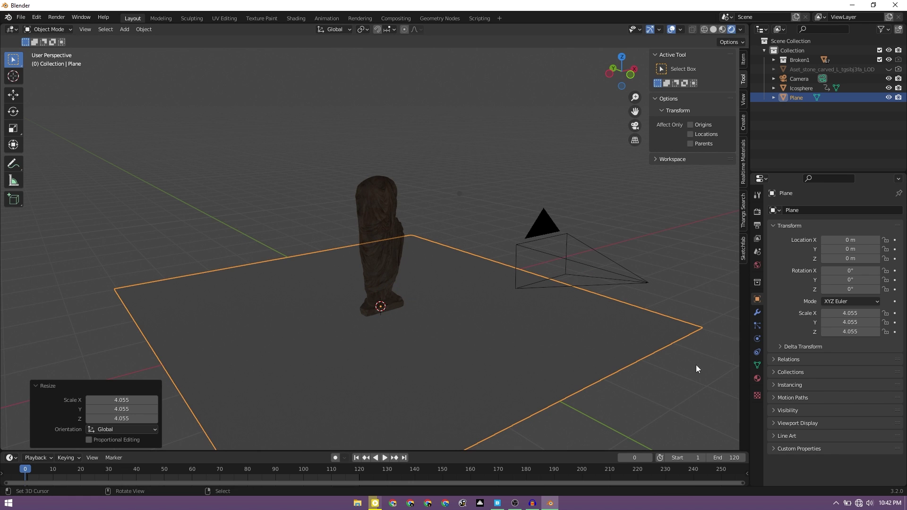
Give the plane a Passive rigid body in Physics properties, then deselect it.
click(757, 338)
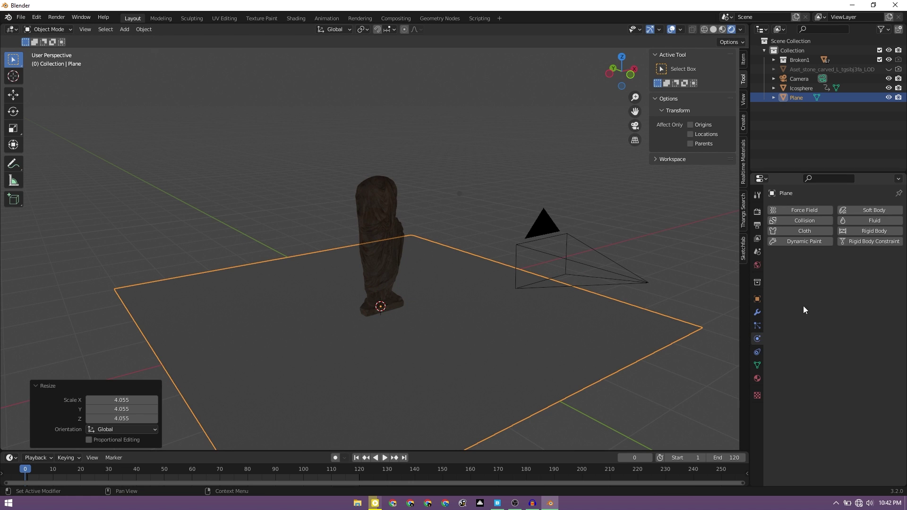
click(878, 231)
click(854, 272)
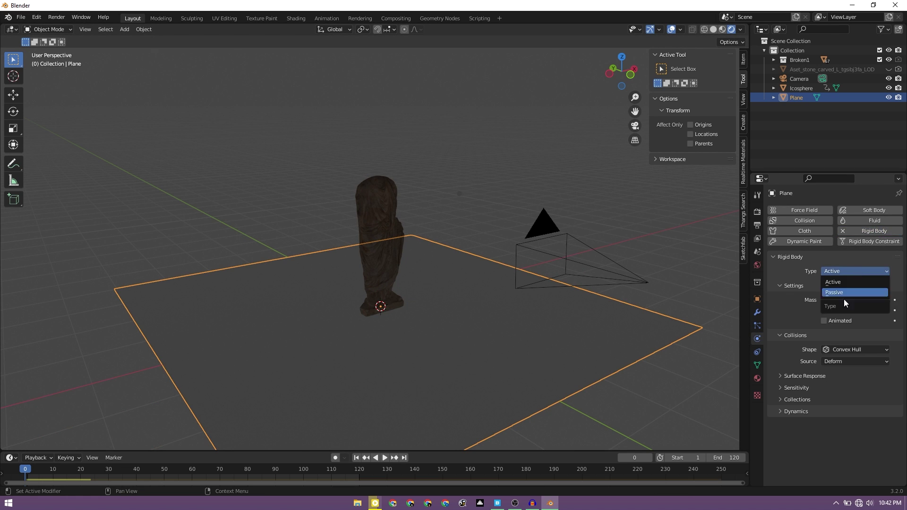
click(846, 292)
click(485, 140)
click(435, 325)
click(452, 126)
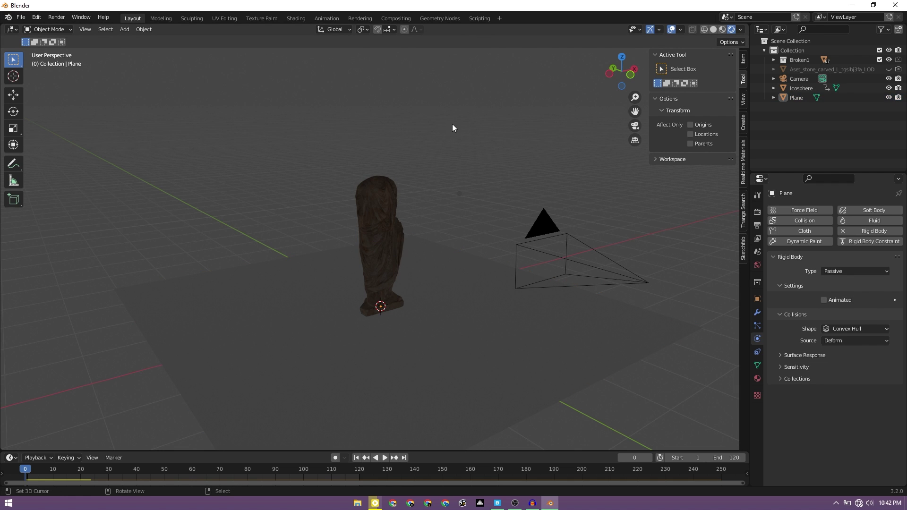
Play the statue shattering on the plane, rewind to frame 0, and replay the fall.
key(space)
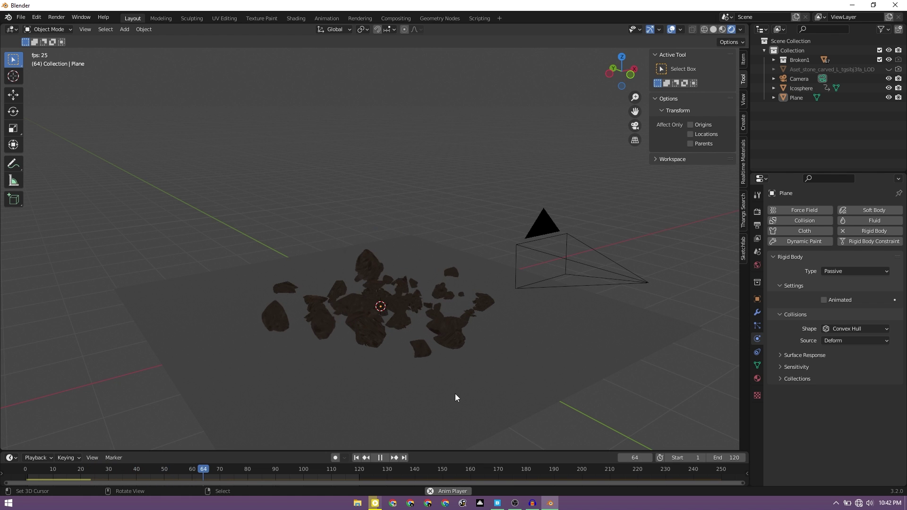
key(space)
key(shift+Left)
click(455, 357)
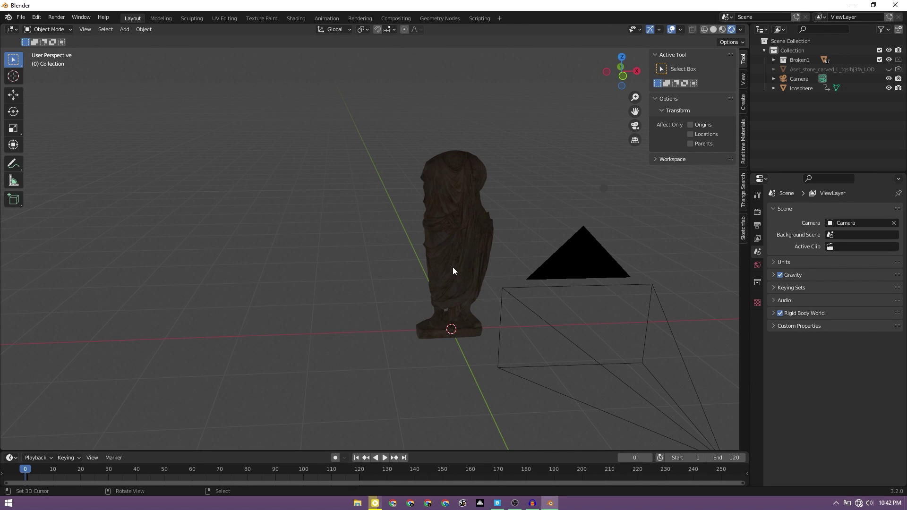
key(space)
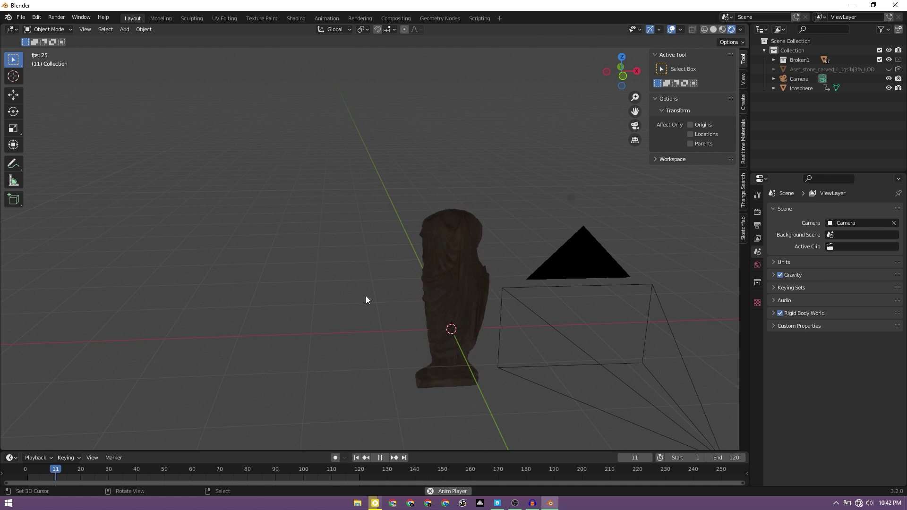
Rewind to frame 0 and box-select all statue fragments, making one piece active.
click(29, 482)
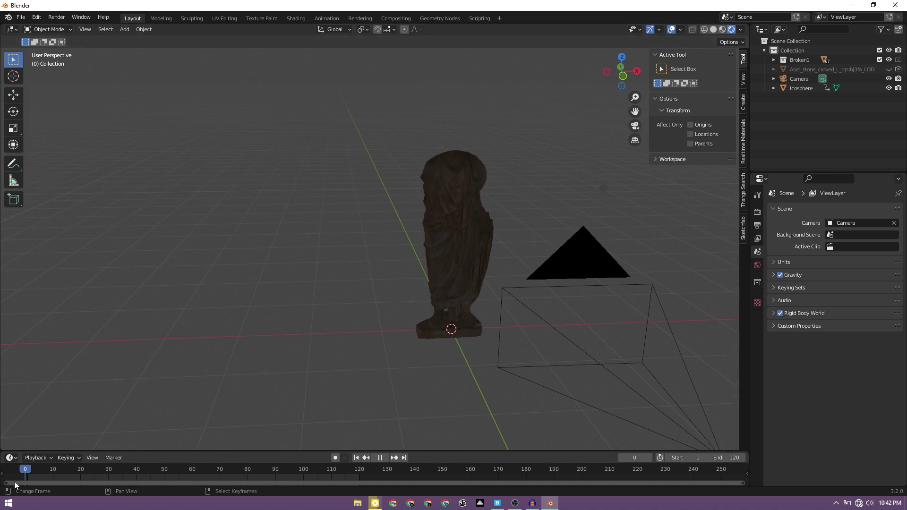
key(Escape)
middle_drag(359, 302, 420, 273)
drag(320, 147, 411, 385)
shift+click(370, 262)
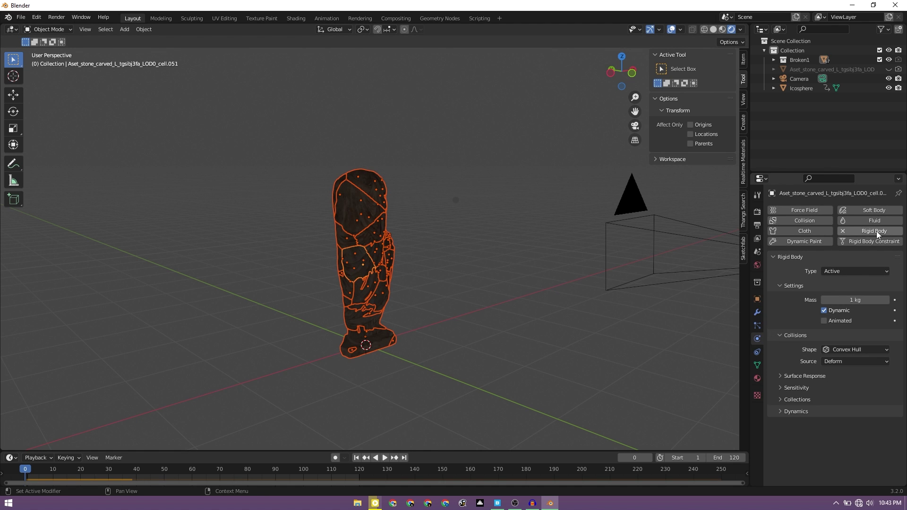
Enable rigid body deactivation on the active fragment with Start Deactivated turned on.
click(780, 412)
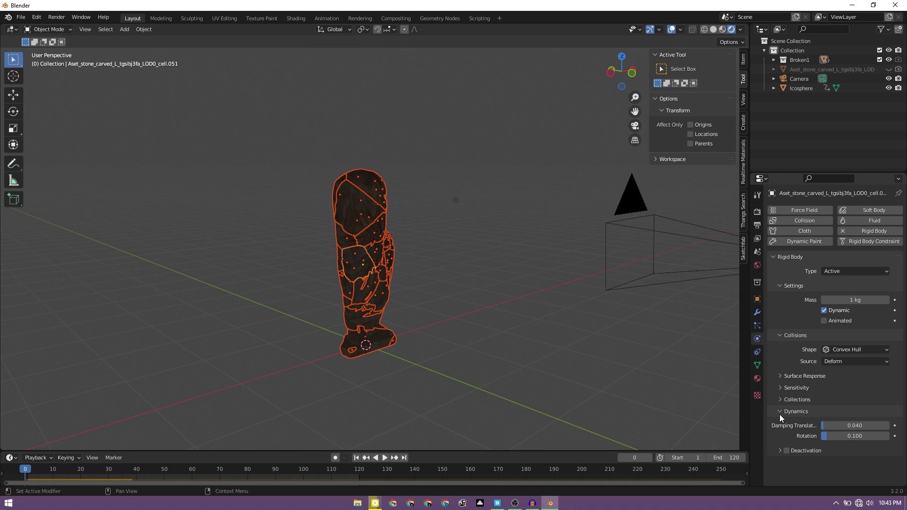
click(781, 451)
scroll(779, 425, down, 1)
click(786, 442)
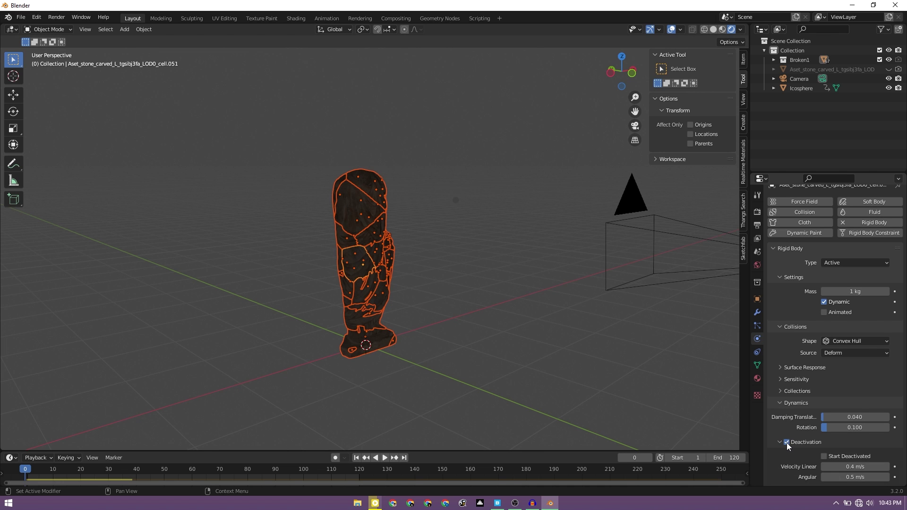
click(824, 457)
Apply Rigid Body > Copy from Active to all fragments and play the simulation.
click(142, 29)
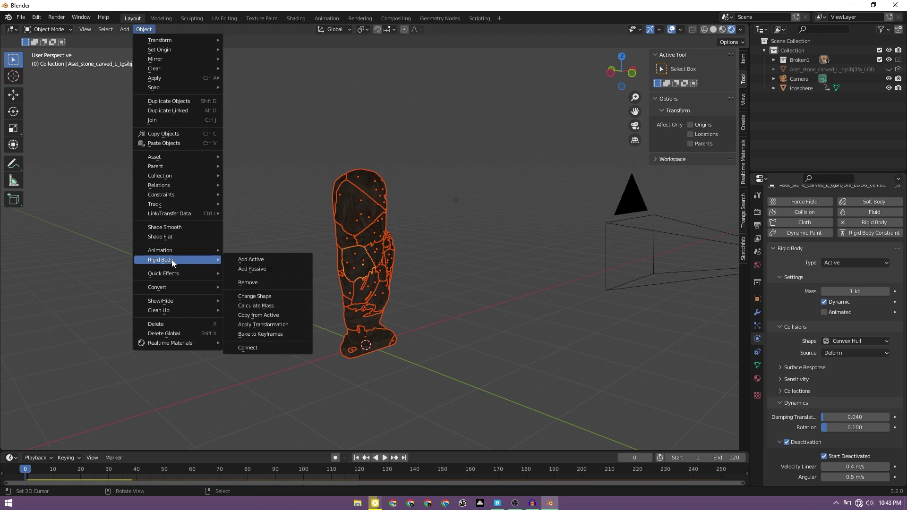
mouse_move(174, 264)
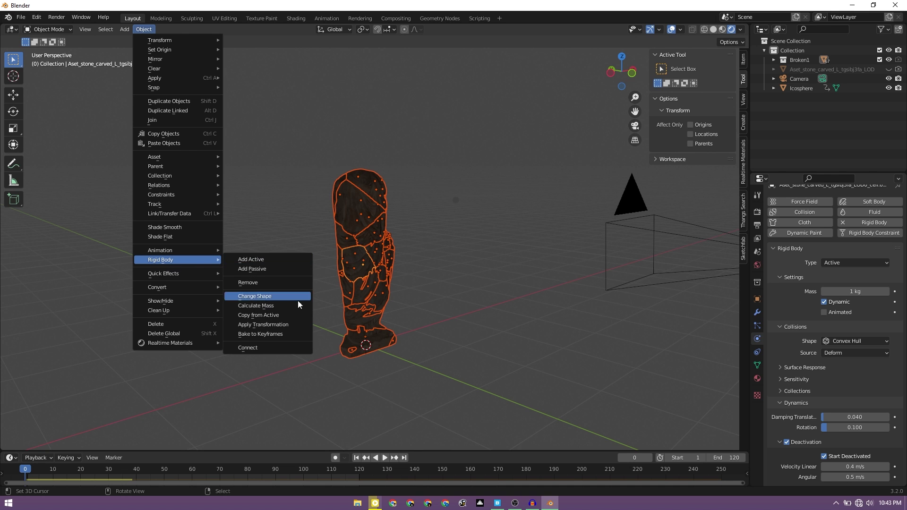
click(277, 319)
key(space)
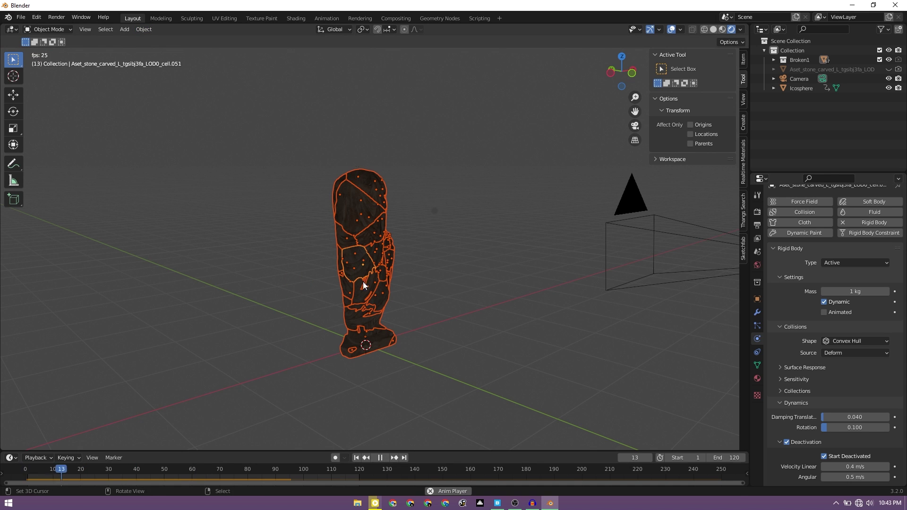
key(space)
key(shift+Left)
Make the Icosphere a Passive, Animated rigid body and play to watch it shatter the statue.
key(space)
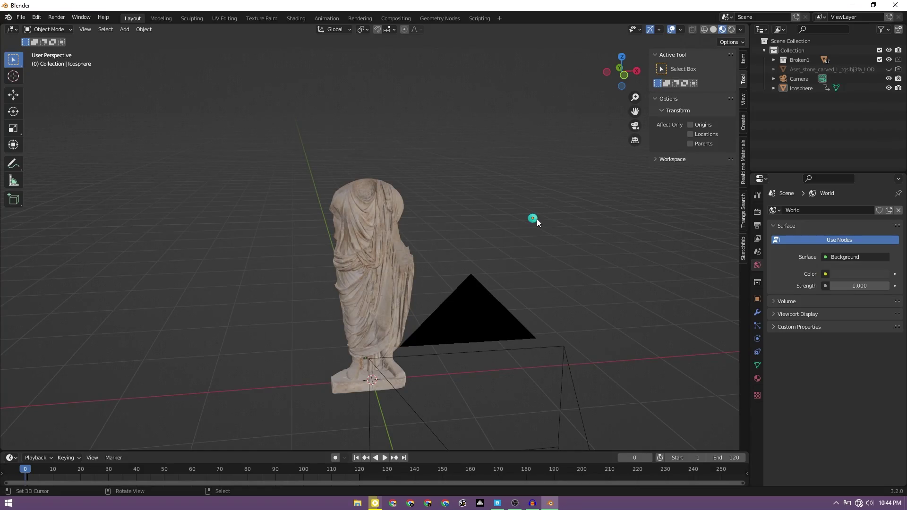
click(537, 219)
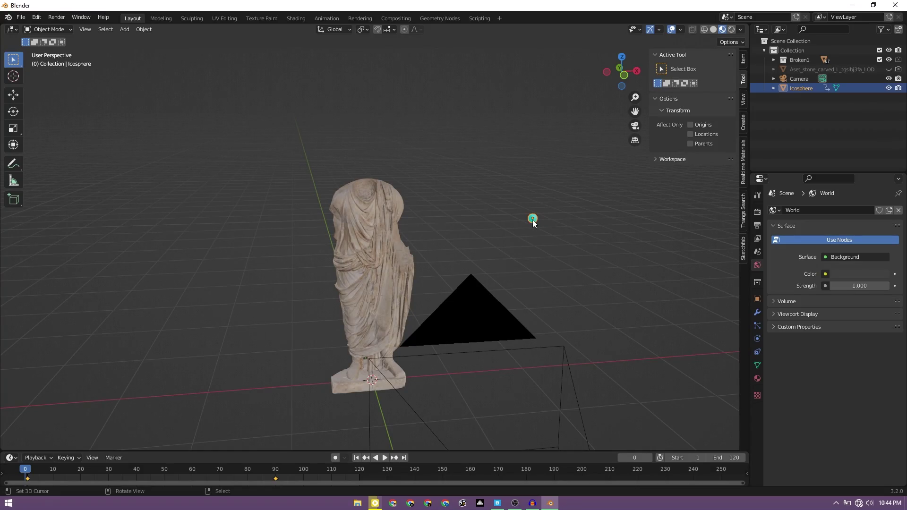
click(758, 339)
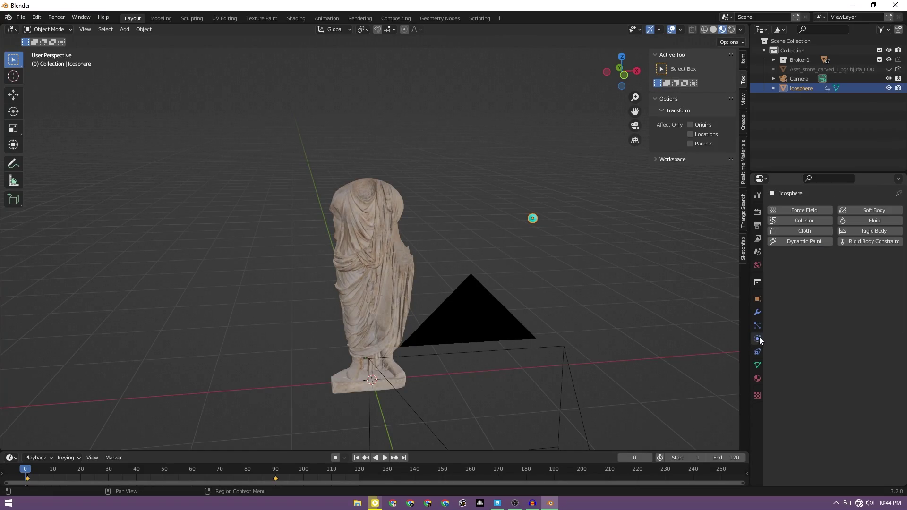
click(871, 231)
click(834, 268)
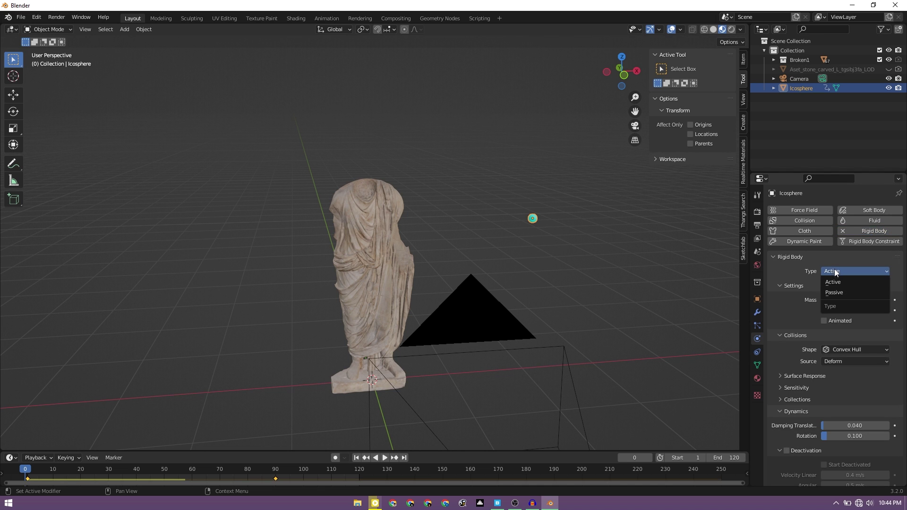
click(837, 296)
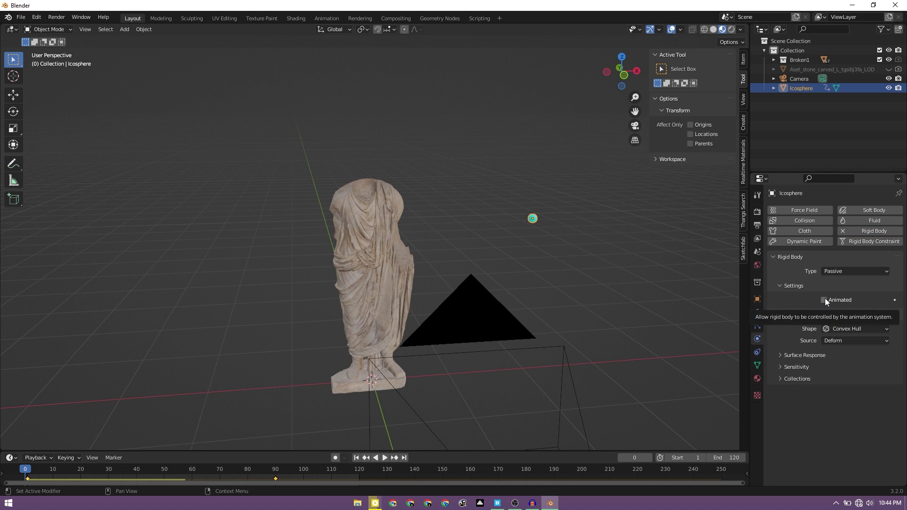
click(825, 299)
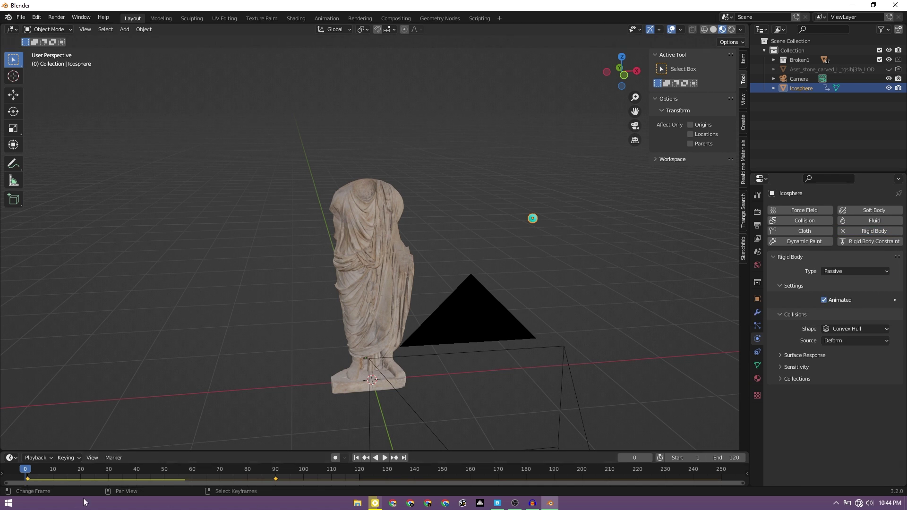
key(space)
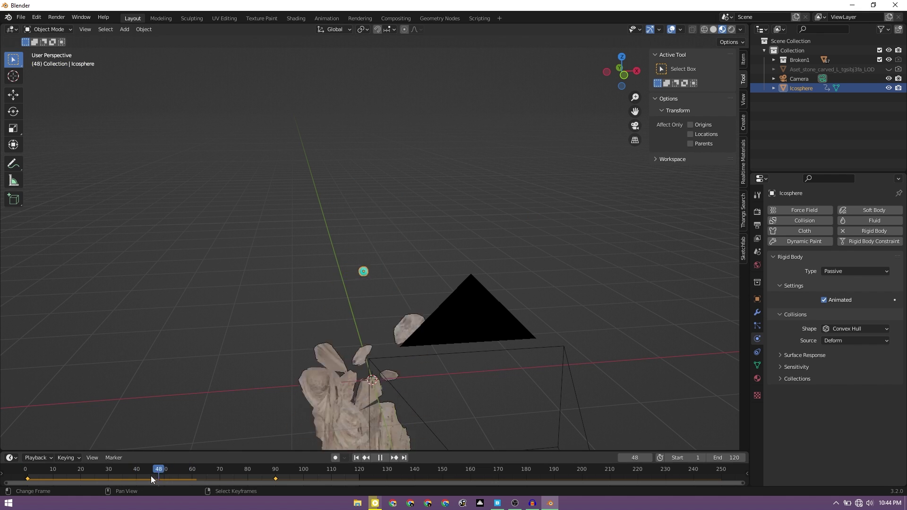
key(space)
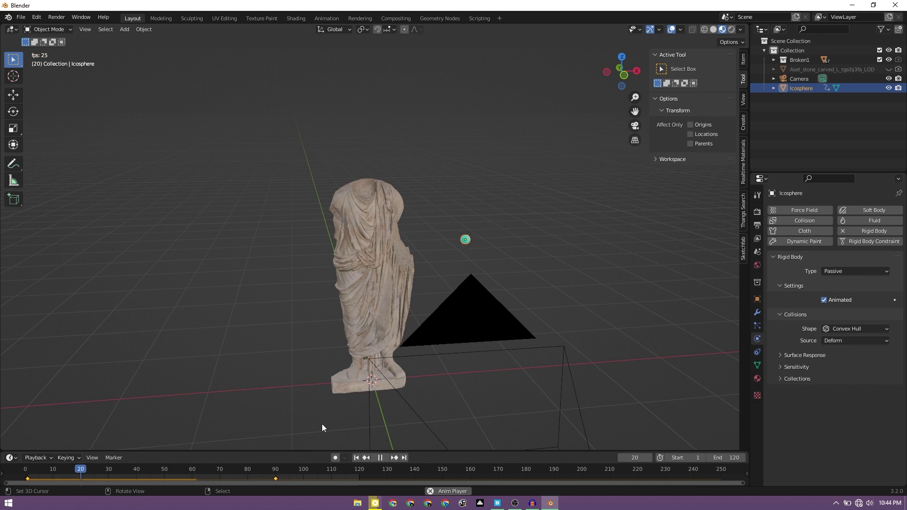
drag(150, 472, 25, 478)
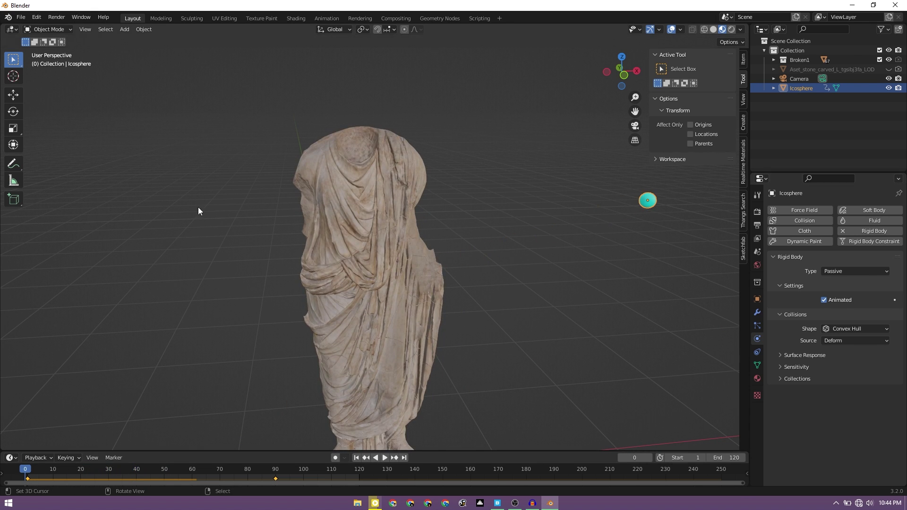
scroll(309, 198, down, 2)
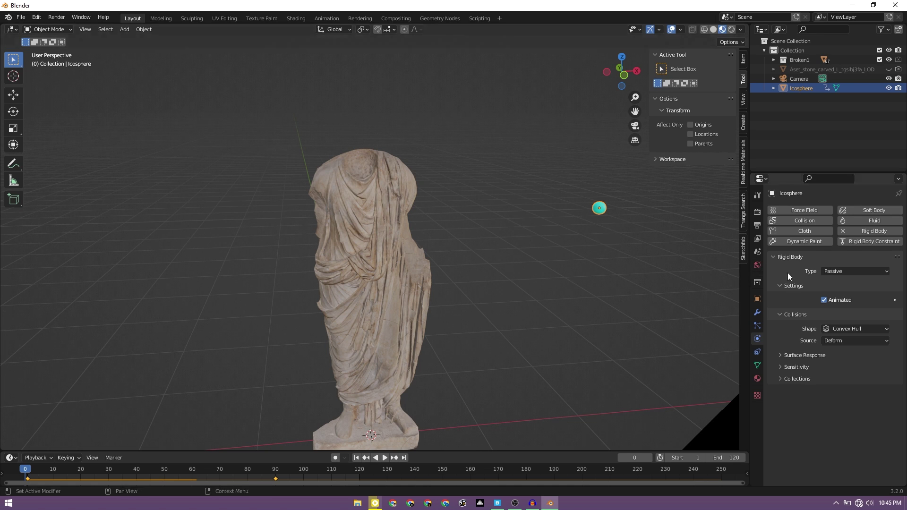
Uncheck Gravity in Scene properties, then reselect the icosphere.
click(570, 231)
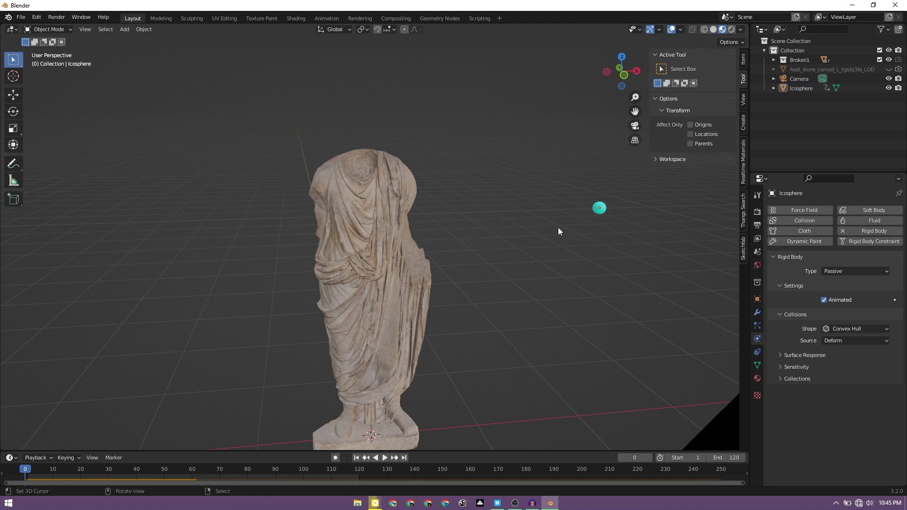
click(757, 252)
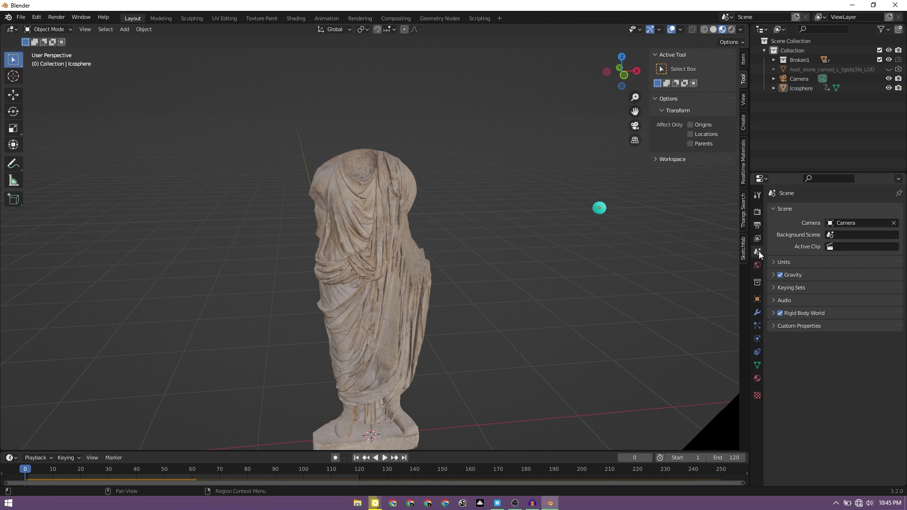
click(773, 277)
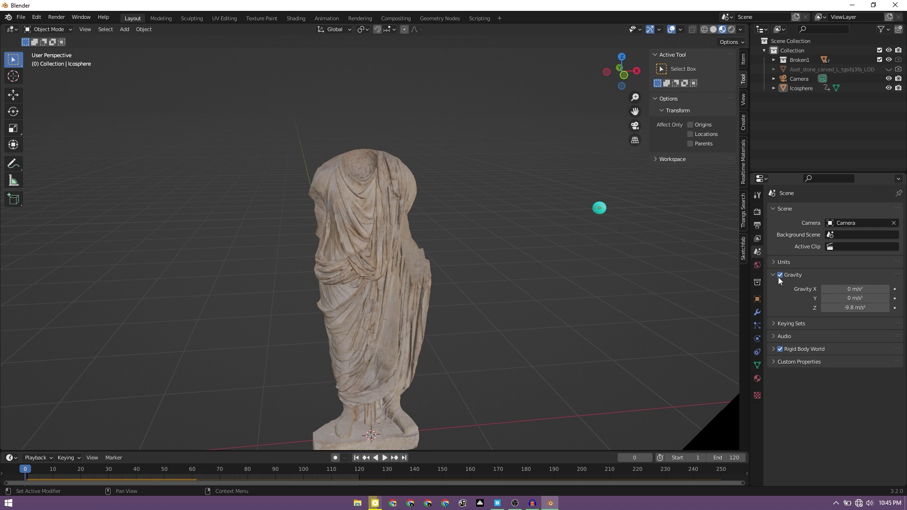
click(780, 275)
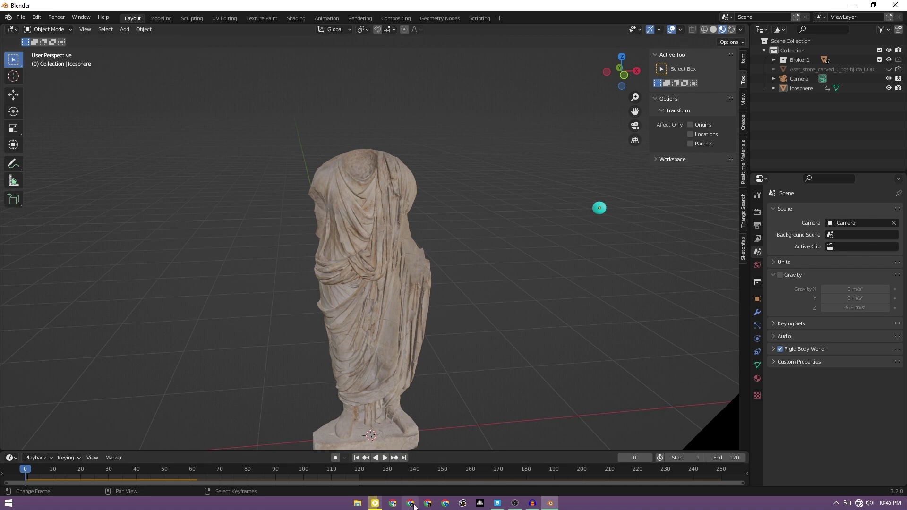
click(599, 208)
Play the zero-gravity shatter, rewind to frame 0, orbit around the statue, and replay it.
key(space)
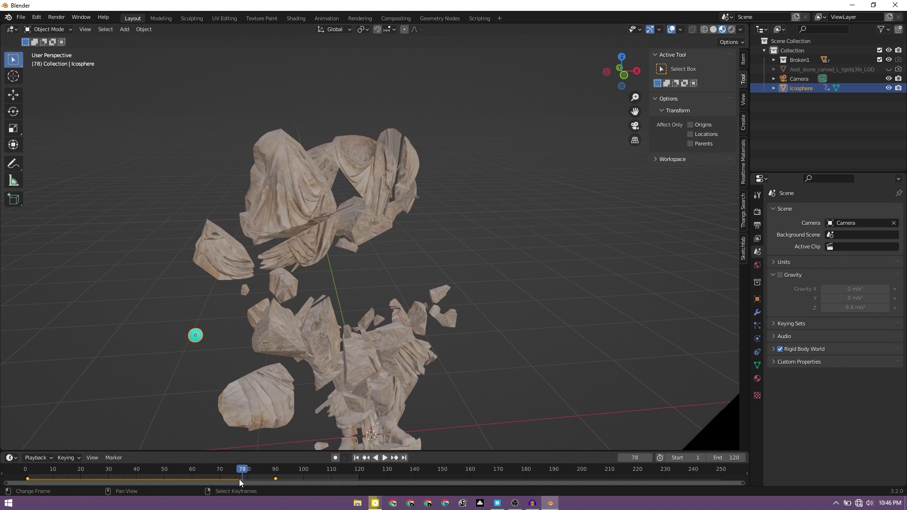
drag(229, 474, 25, 474)
key(space)
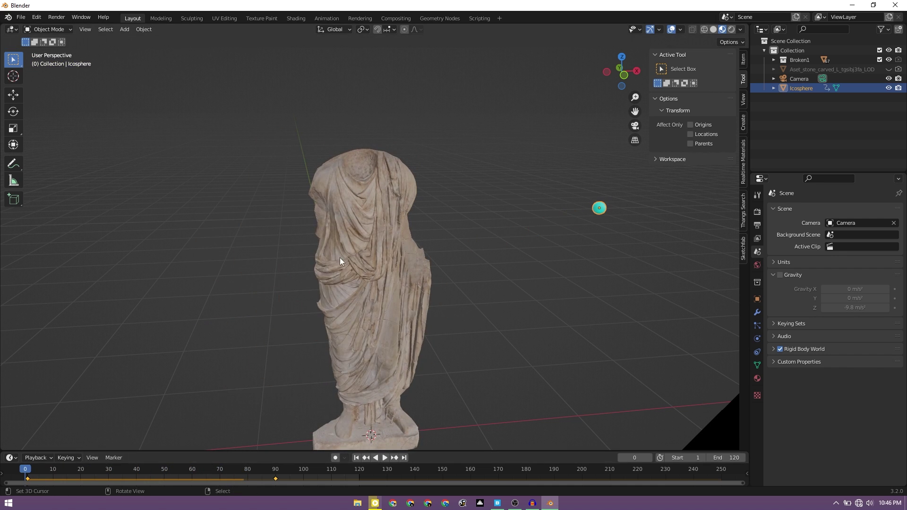
scroll(339, 257, up, 5)
ctrl+middle_drag(520, 318, 417, 263)
middle_drag(562, 277, 465, 299)
key(space)
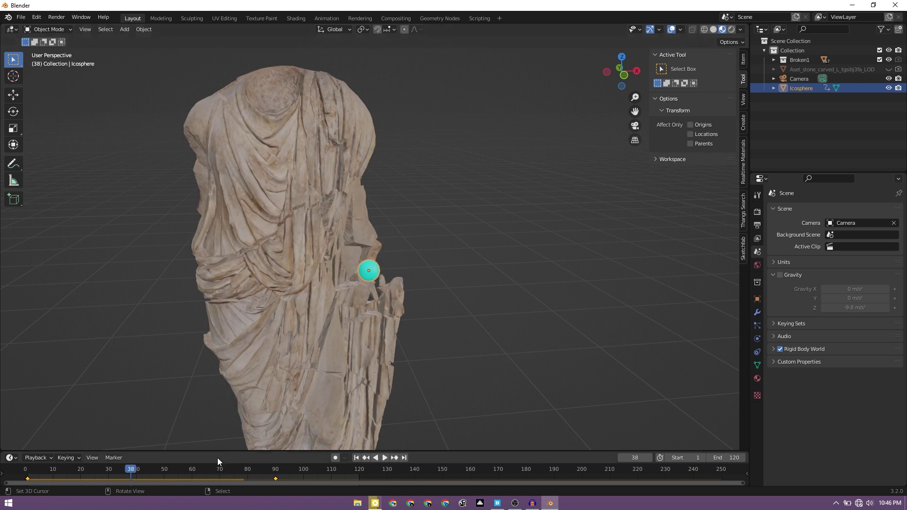
drag(115, 471, 76, 475)
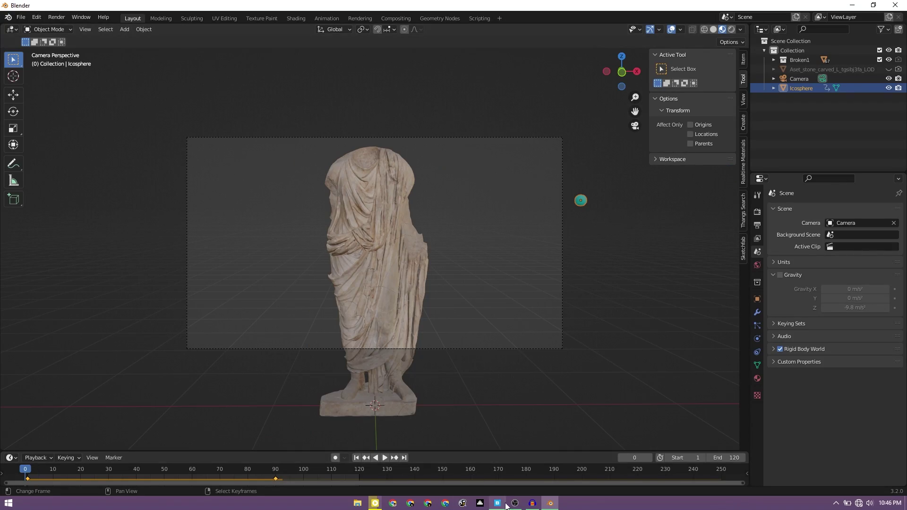
Export the Brushed Aluminum surface from Quixel Bridge at 2K resolution, then minimize Bridge.
click(497, 503)
scroll(371, 287, down, 10)
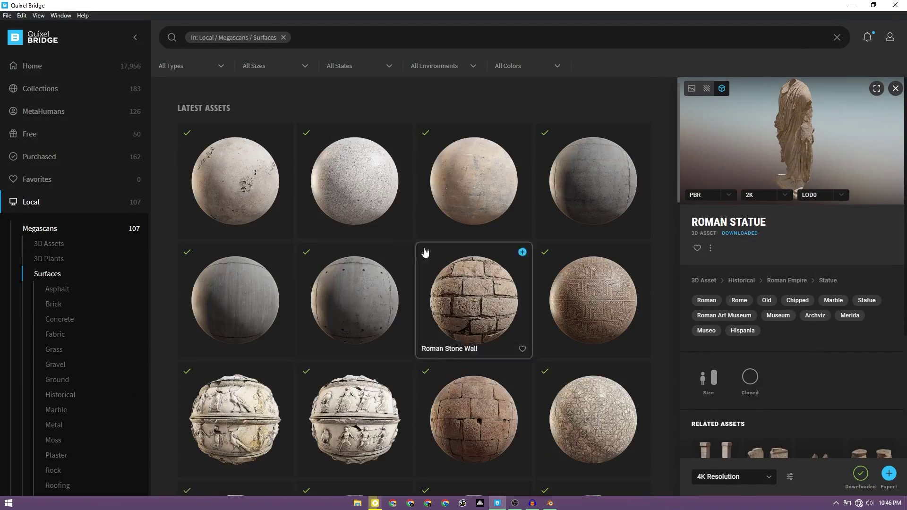
click(203, 279)
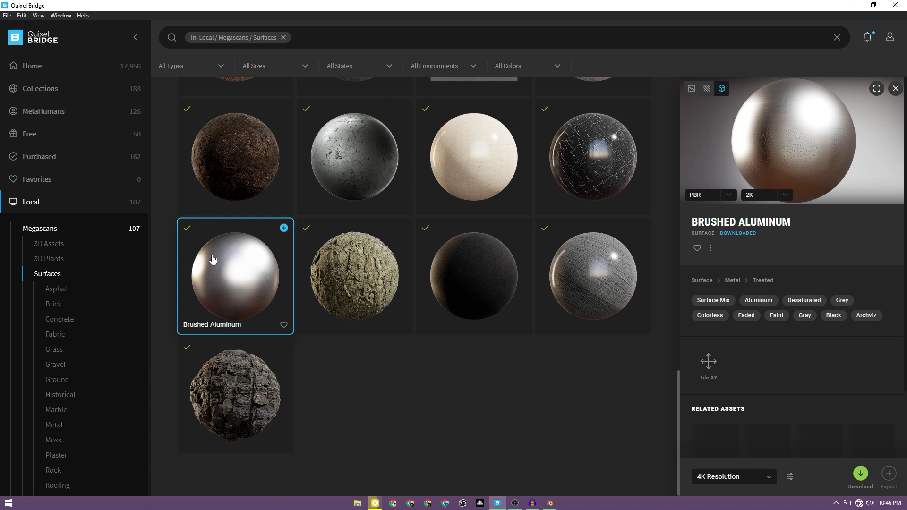
click(732, 476)
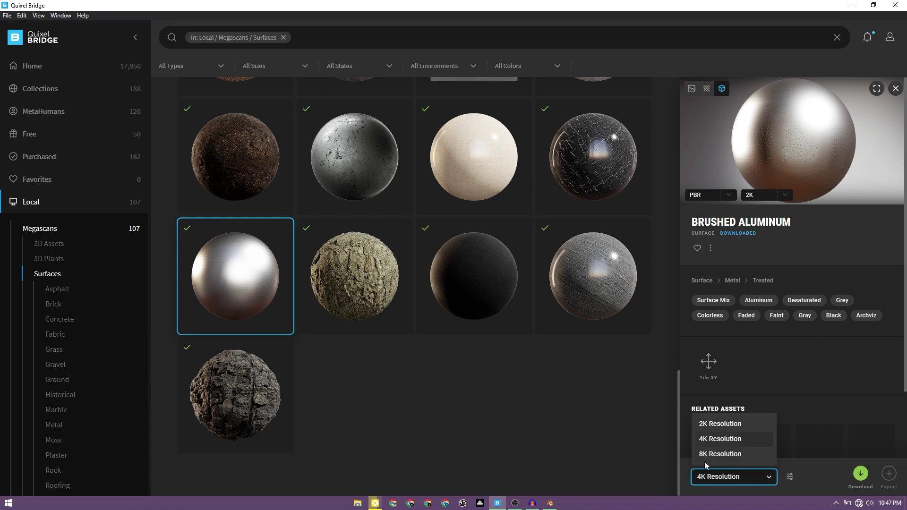
click(728, 421)
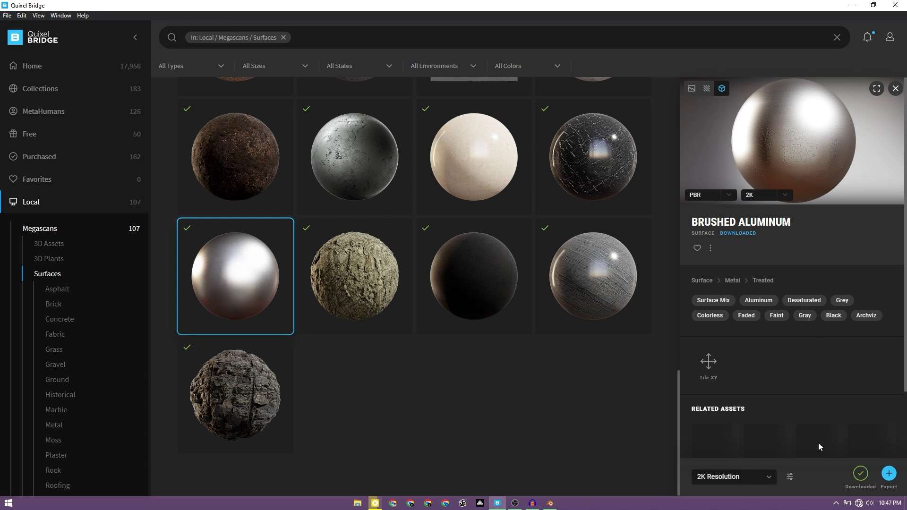
click(895, 477)
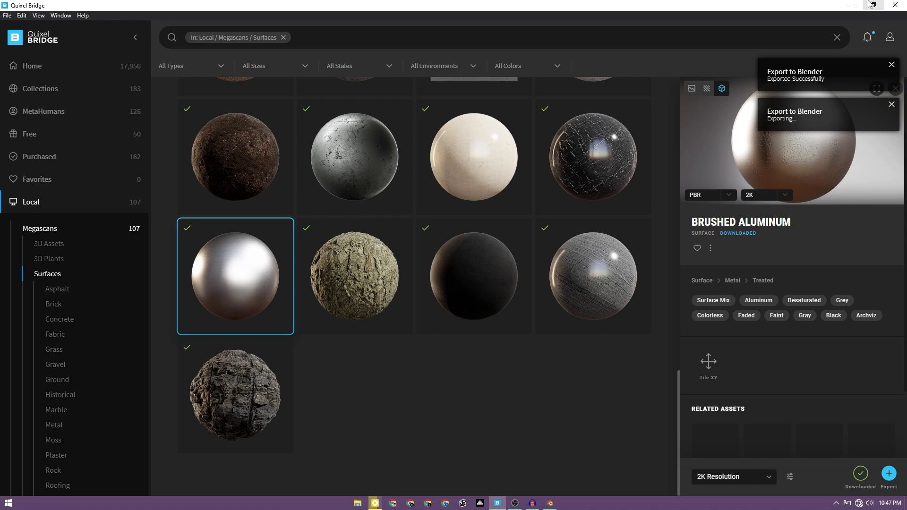
click(852, 5)
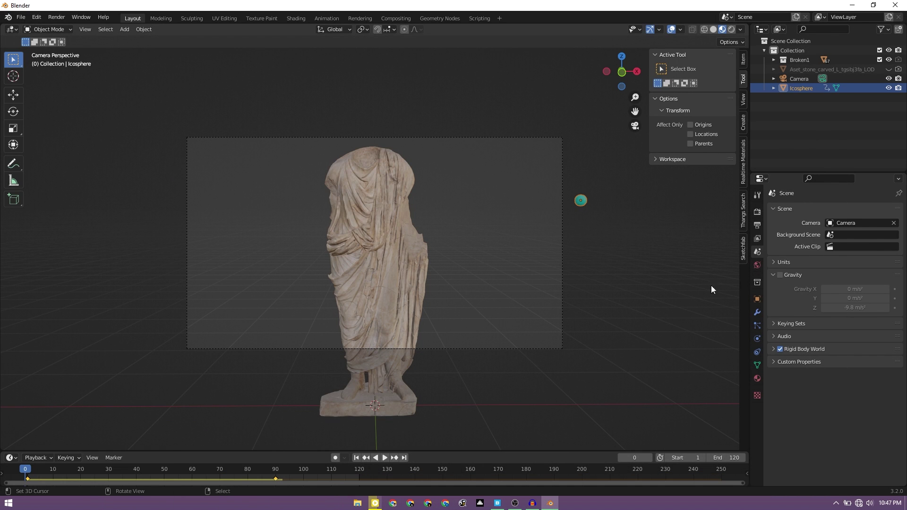
Replace the Icosphere's Material.001 with Brushed_Aluminum_shkaaafc and frame the sphere in view.
click(757, 378)
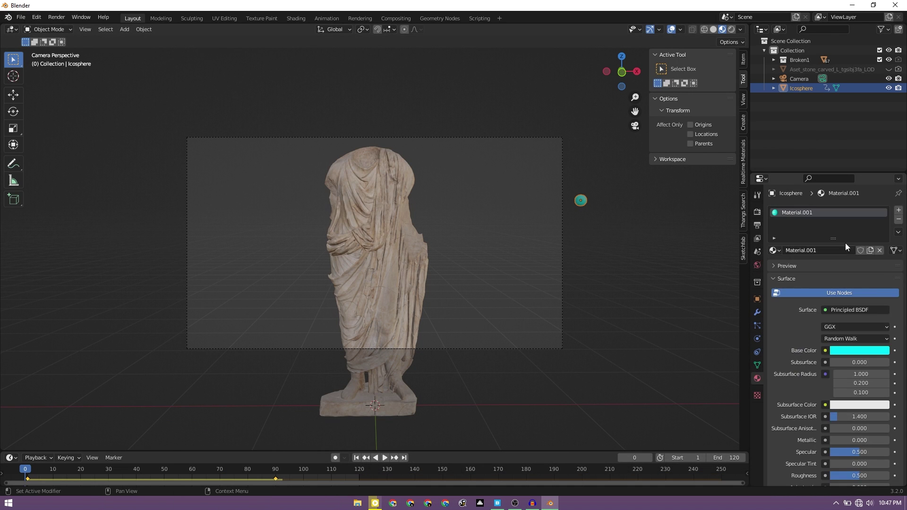
click(898, 220)
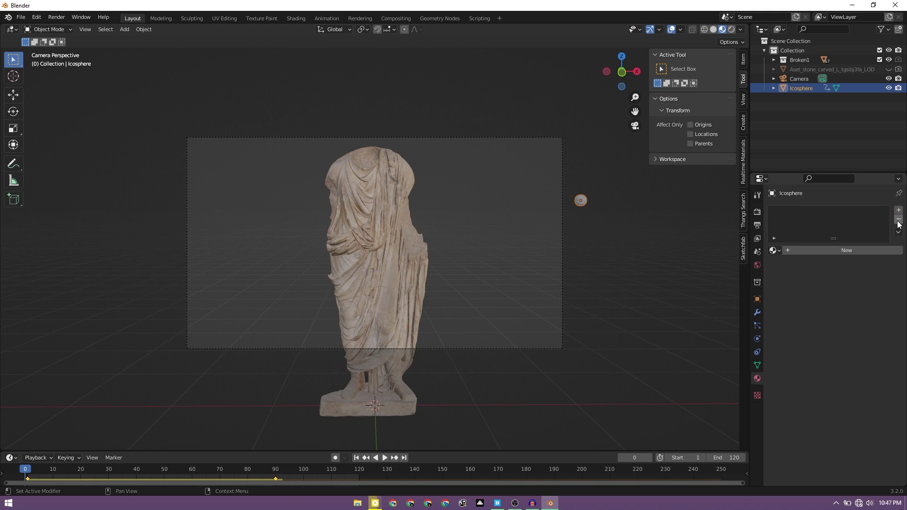
click(778, 248)
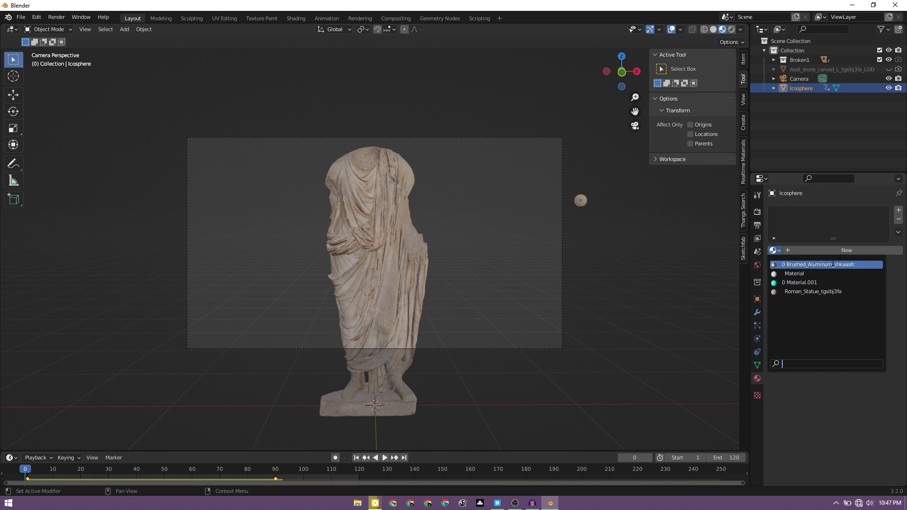
click(822, 265)
scroll(593, 202, up, 4)
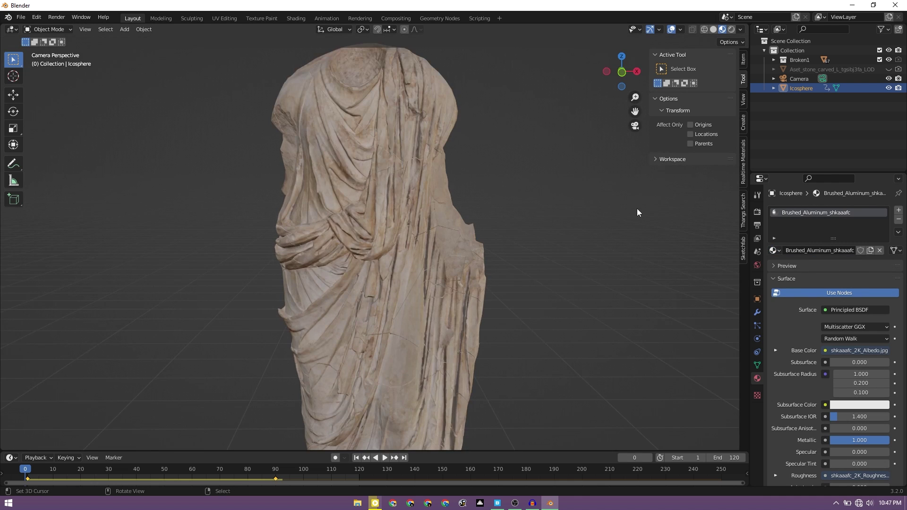
shift+middle_drag(662, 210, 315, 228)
scroll(560, 183, up, 5)
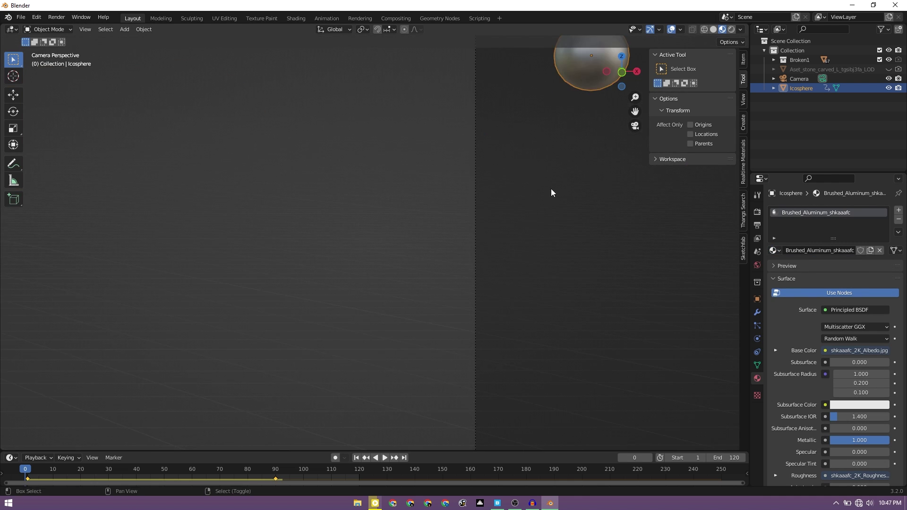
shift+middle_drag(560, 182, 439, 338)
scroll(439, 338, down, 6)
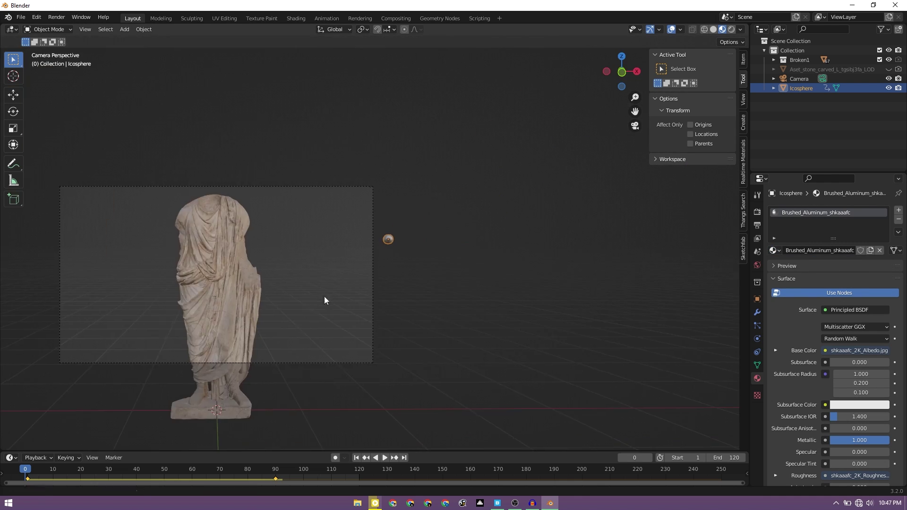
Switch to Rendered shading using Cycles on GPU Compute with viewport Max Samples at 20.
shift+middle_drag(330, 299, 526, 282)
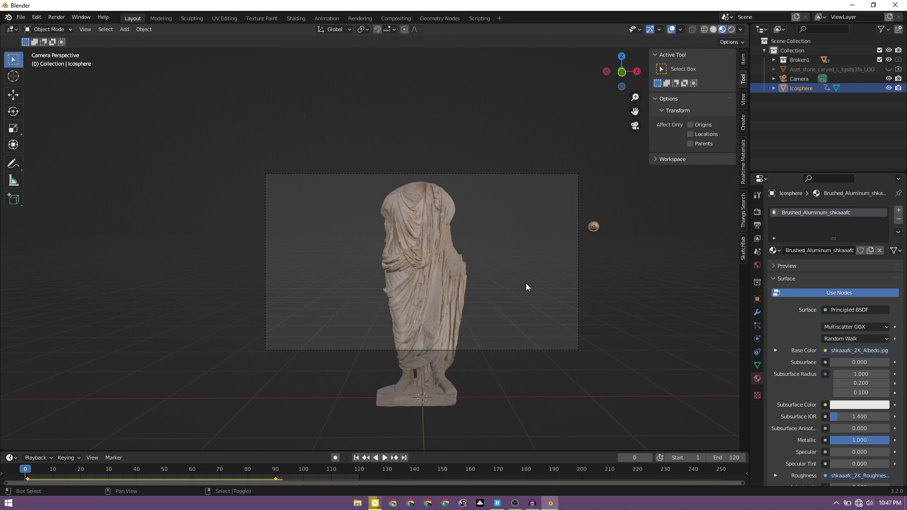
click(731, 29)
click(757, 211)
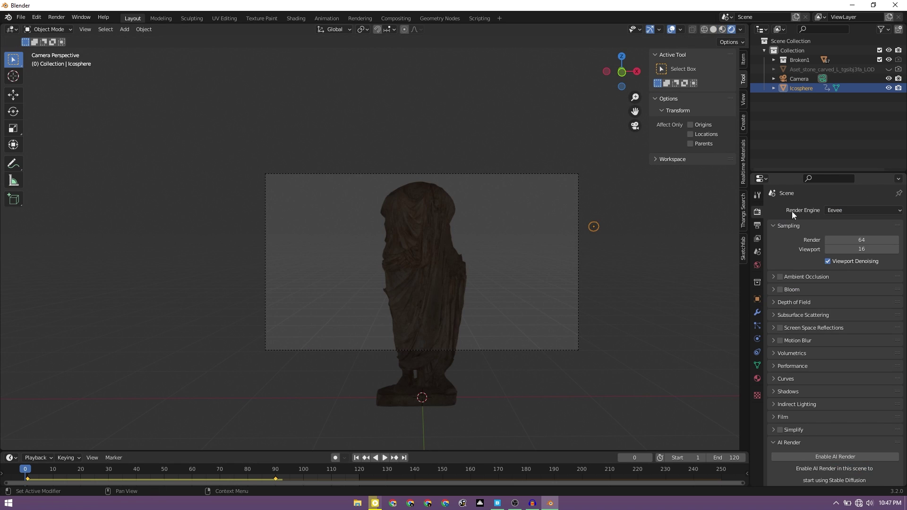
click(842, 213)
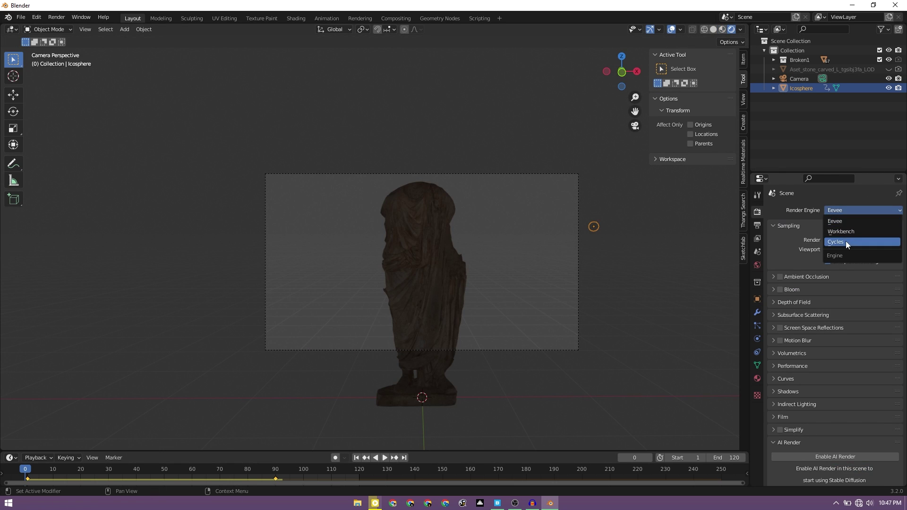
click(845, 241)
click(843, 232)
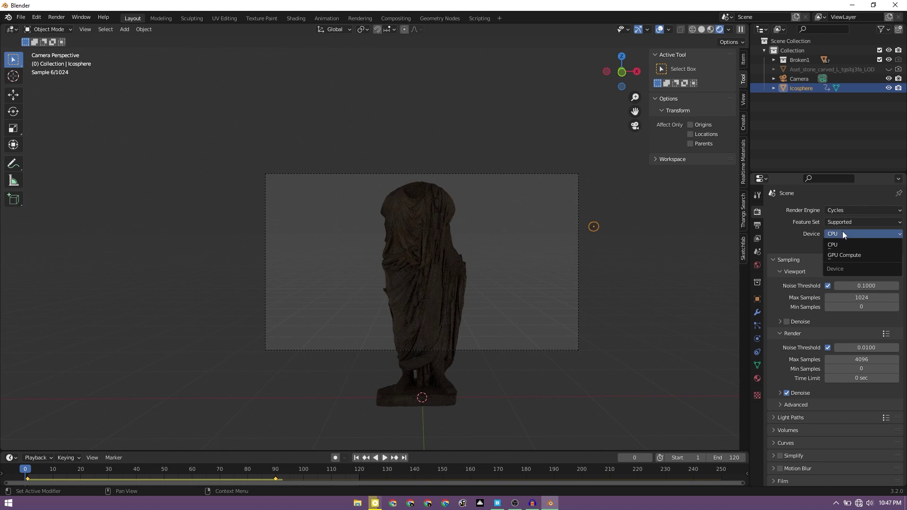
click(843, 256)
click(883, 287)
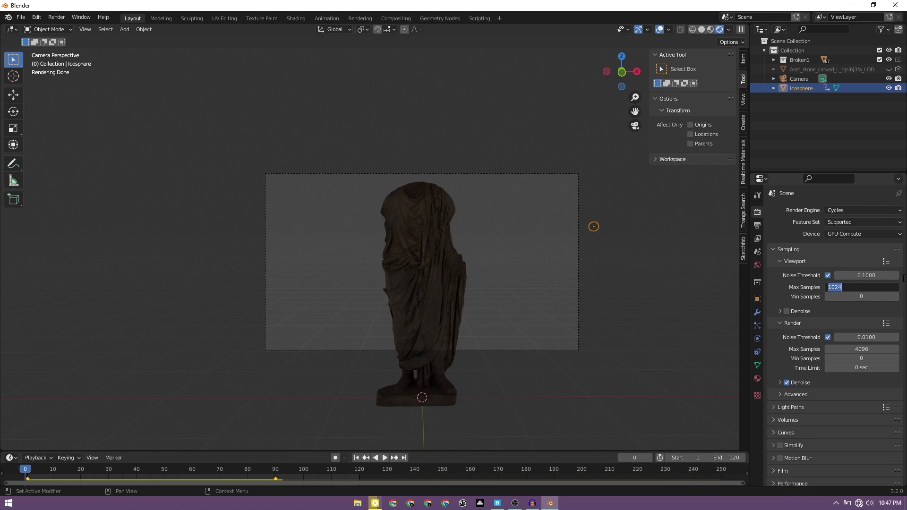
text(20)
key(Return)
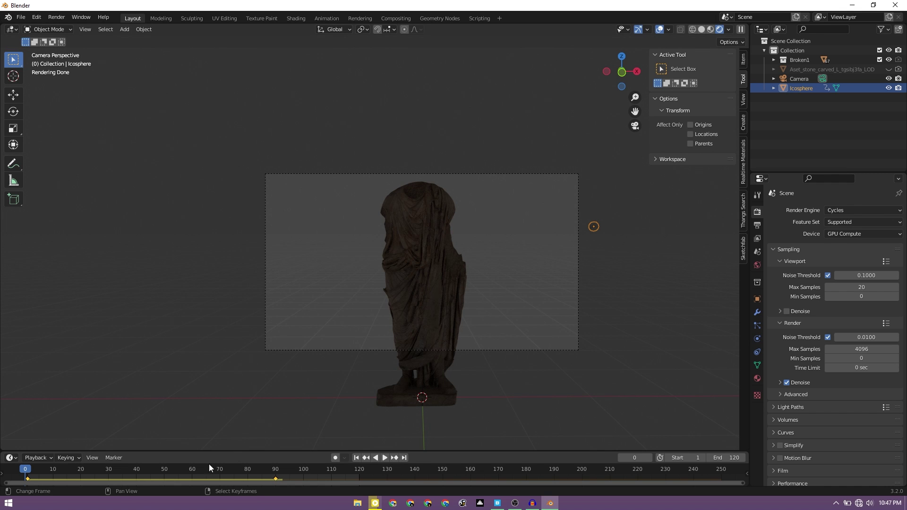
Add a plane under the statue and scale it up to 3.474 as the floor.
scroll(473, 366, down, 4)
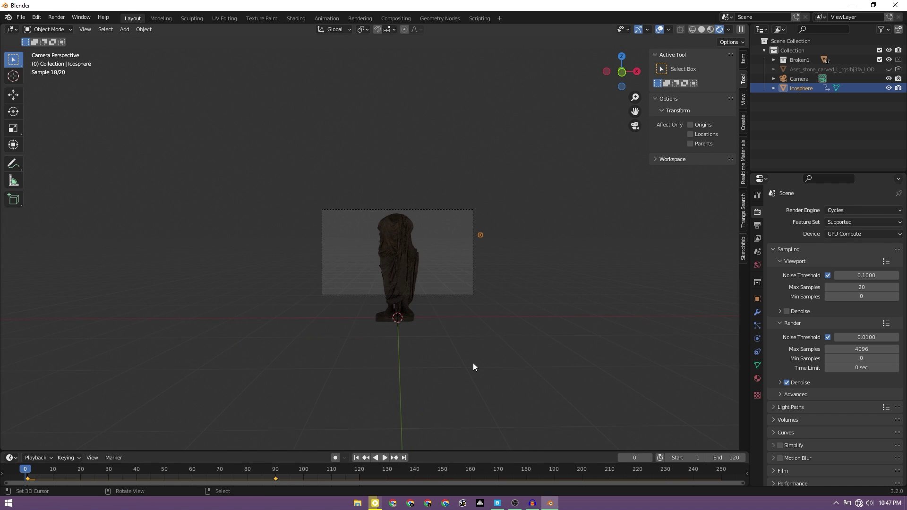
key(shift+a)
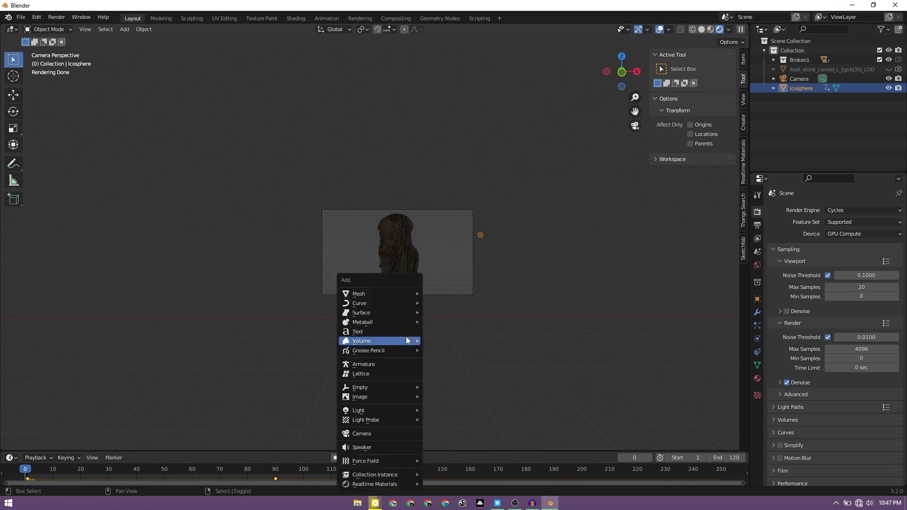
mouse_move(393, 294)
click(466, 297)
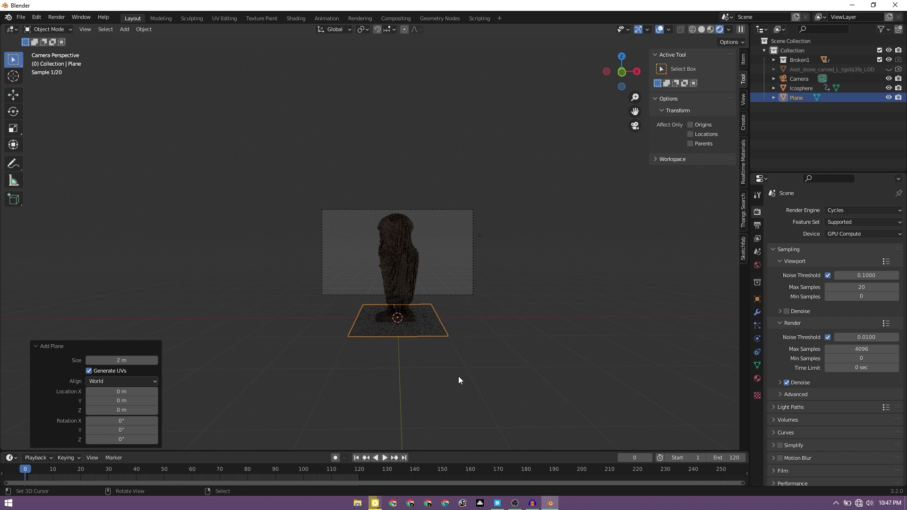
key(s)
click(597, 403)
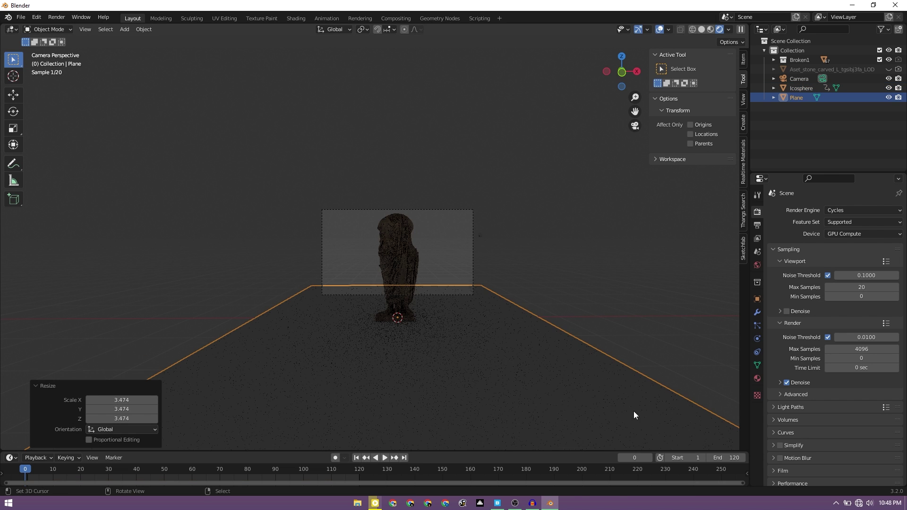
Export the Roman Mosaic surface from Quixel Bridge to Blender.
key(alt+Tab)
click(574, 389)
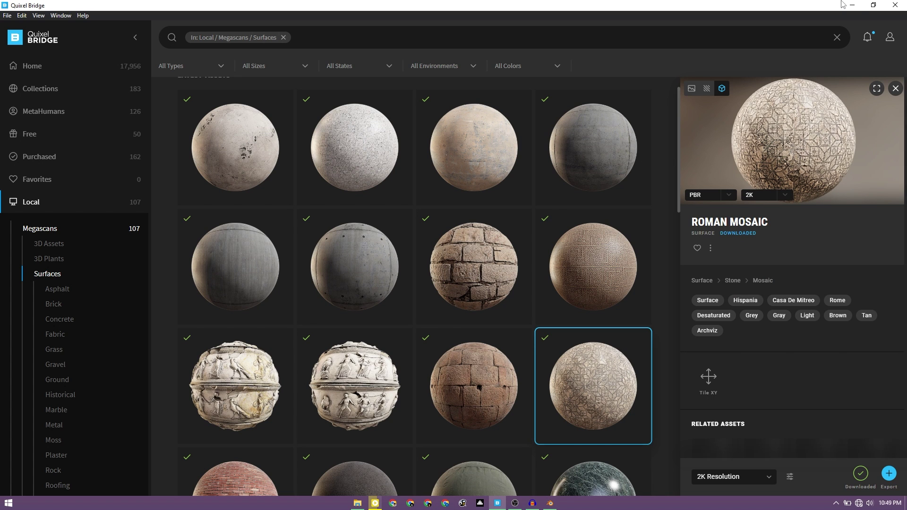
click(891, 475)
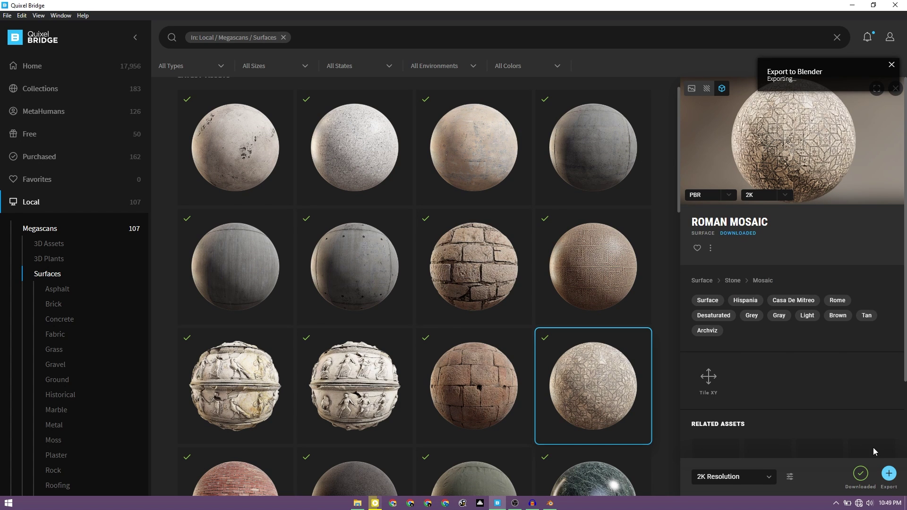
Apply the Roman_Mosaic_thdmfjqo material to the floor plane.
key(alt+Tab)
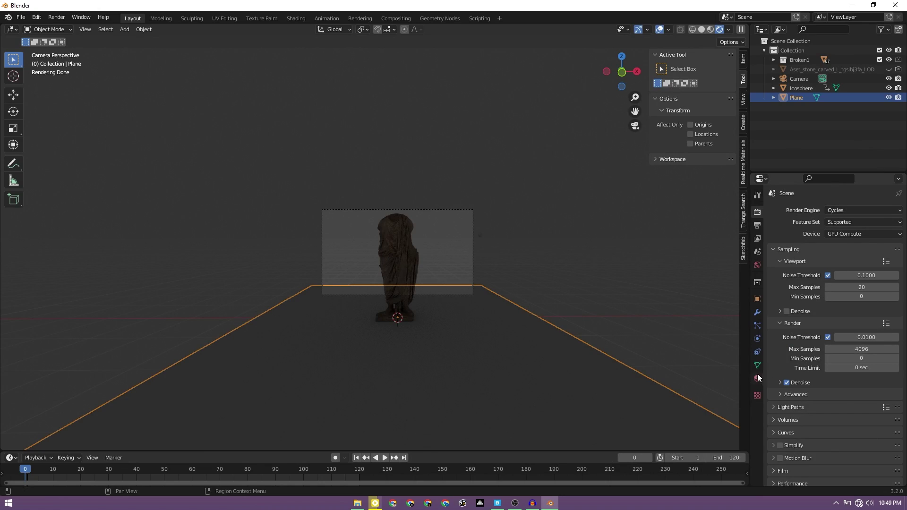
click(757, 378)
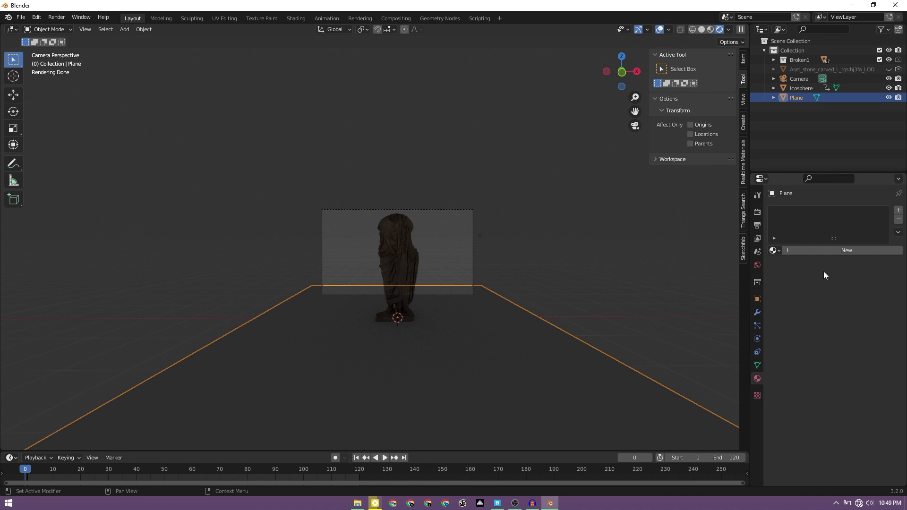
click(774, 251)
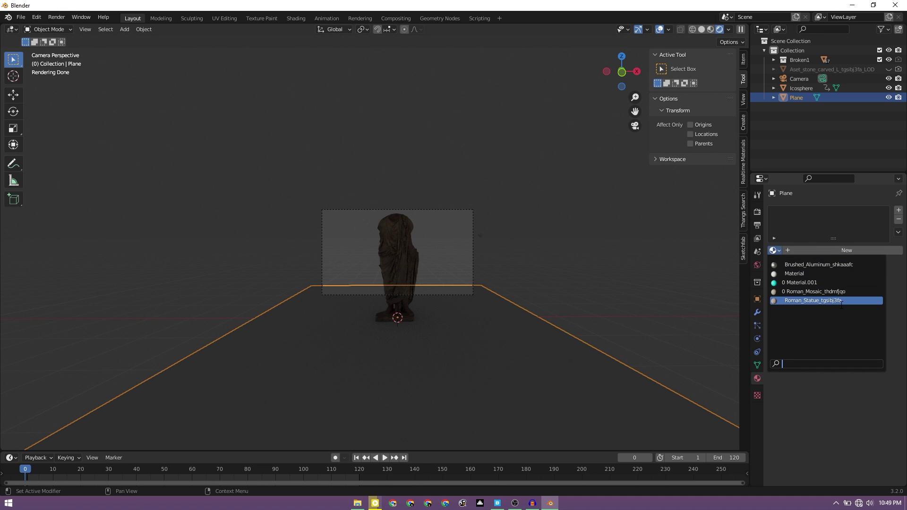
click(822, 292)
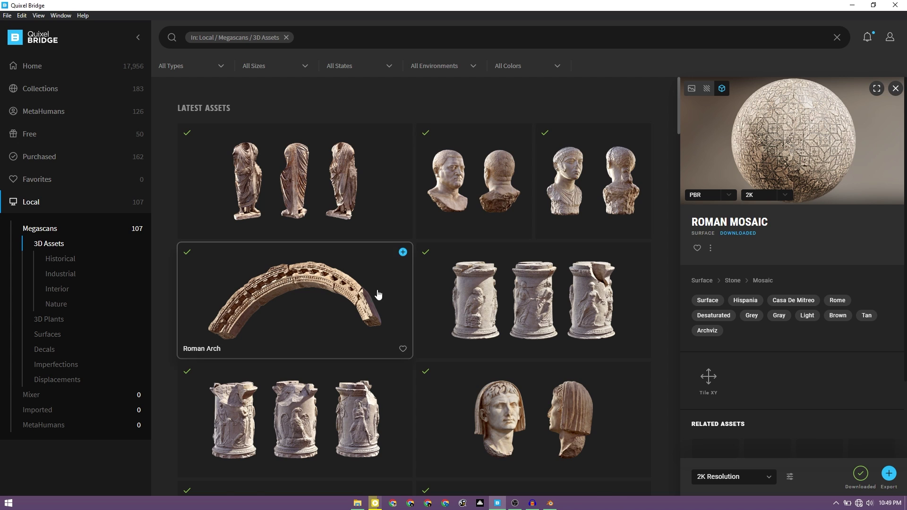
Export the Roman Stone Entablature asset from Quixel Bridge to Blender.
scroll(378, 289, down, 3)
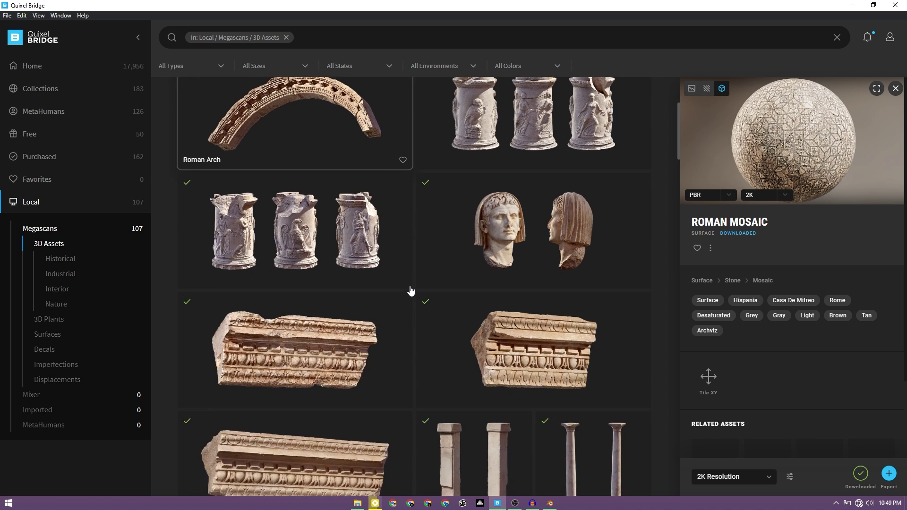
scroll(410, 290, up, 3)
scroll(411, 290, down, 8)
click(554, 312)
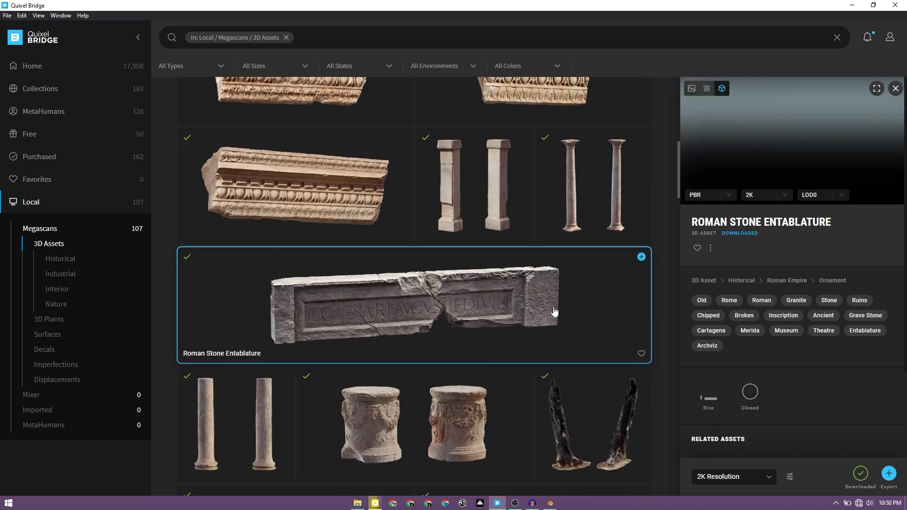
click(888, 474)
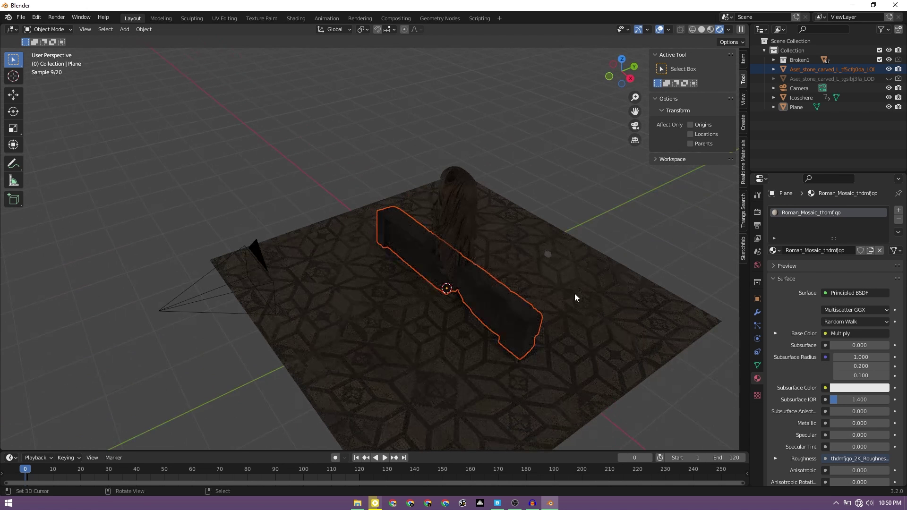
Add a second plane, scale it to 3.390, and rotate it 90° on X to stand upright.
key(shift+a)
mouse_move(375, 294)
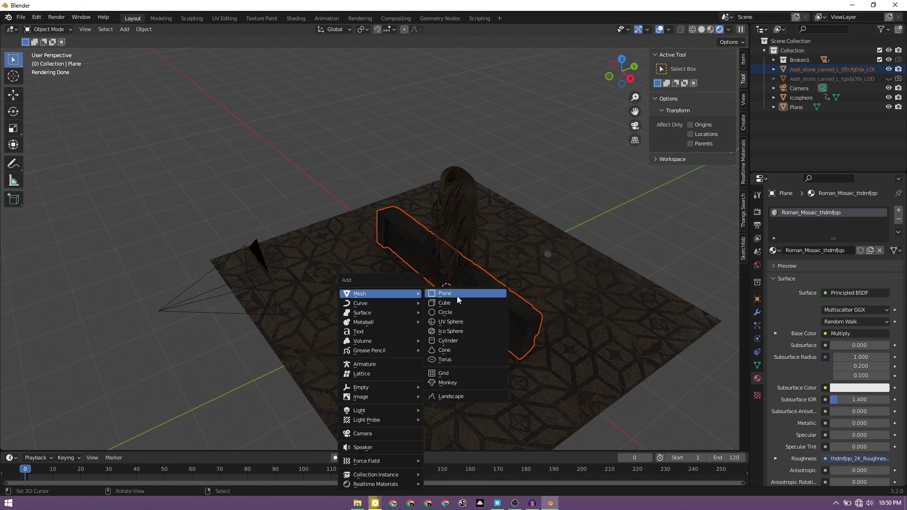
click(457, 293)
key(s)
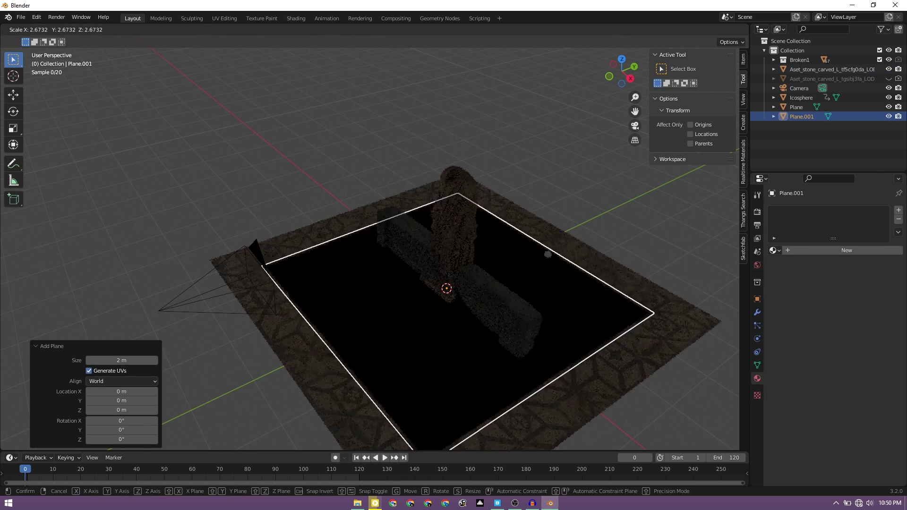
click(607, 344)
key(r)
text(x)
text(90)
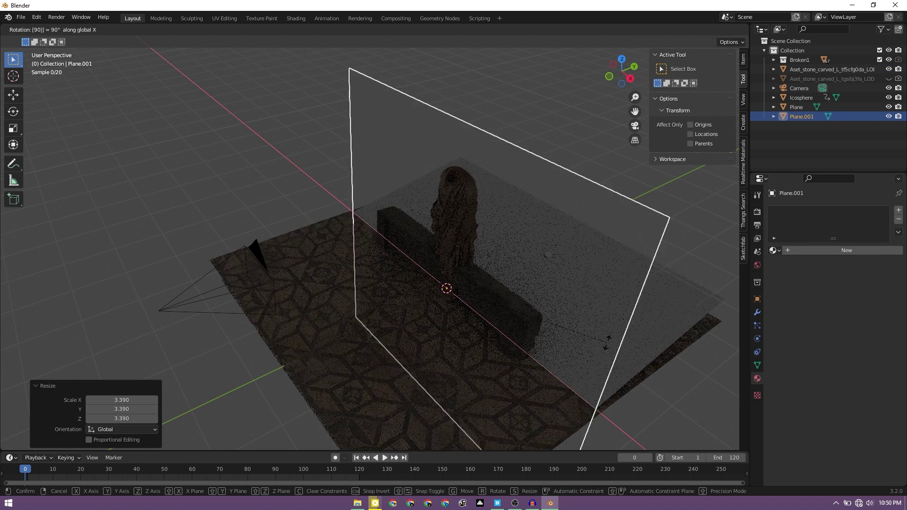
key(Return)
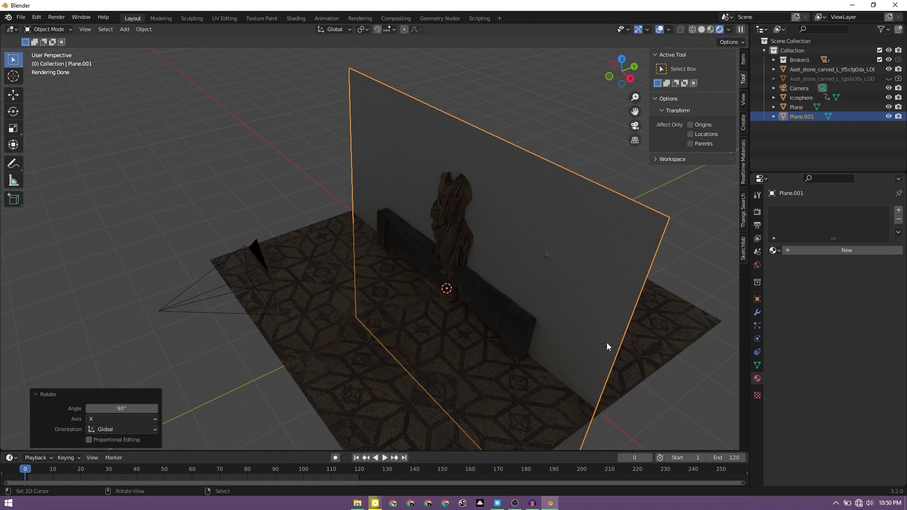
Move the wall back along Y, then view the Roman Stone Wall surface details in Quixel Bridge.
key(g)
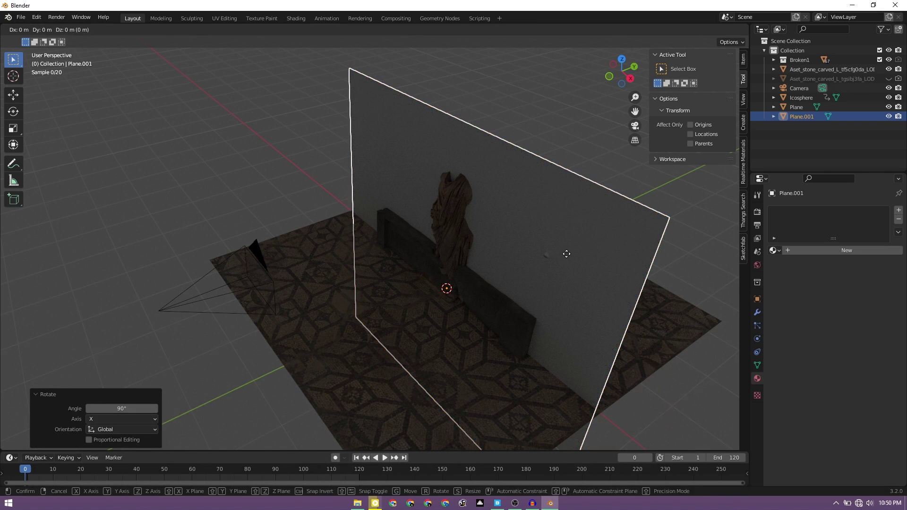
key(y)
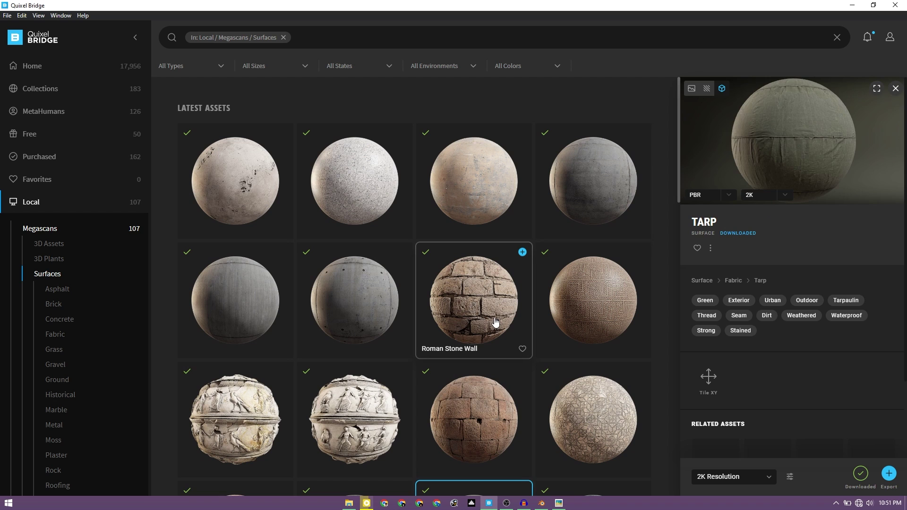
click(495, 325)
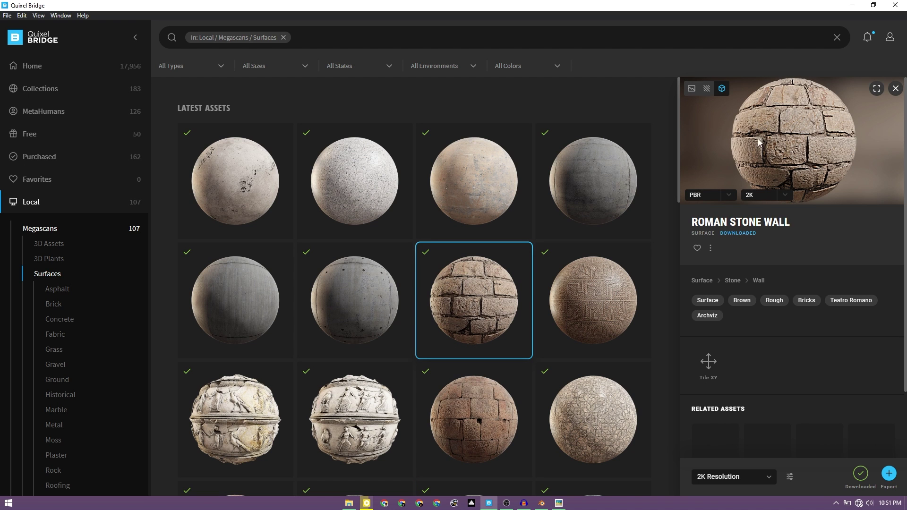
click(852, 5)
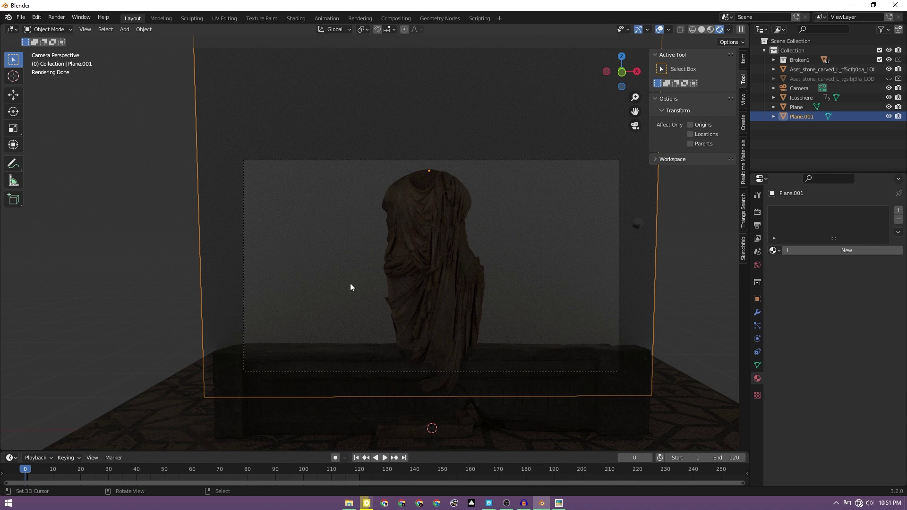
click(488, 503)
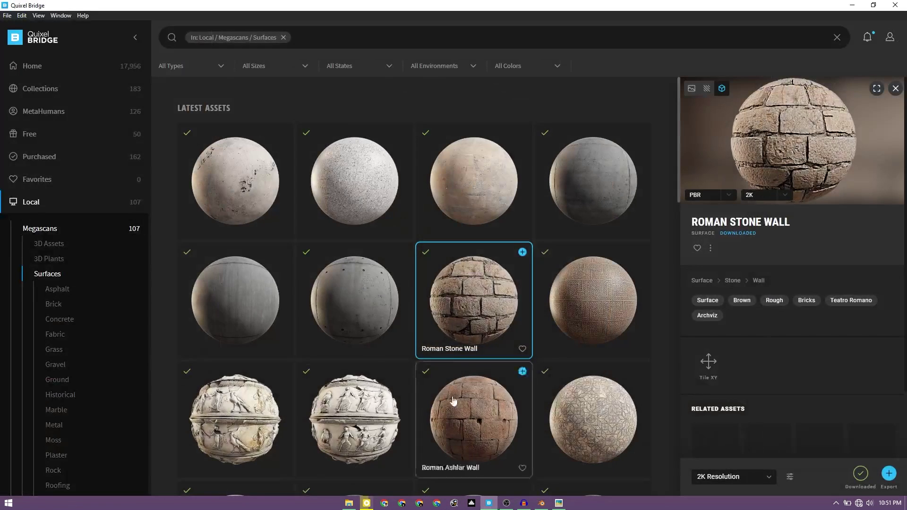
Create Material.002 on the wall plane and bring its Principled BSDF nodes into view.
click(852, 5)
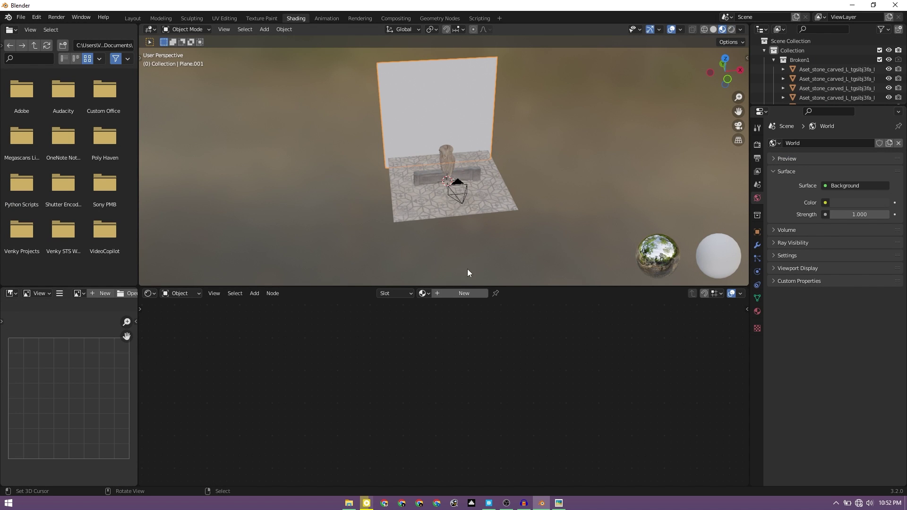
click(449, 296)
middle_drag(516, 417, 645, 454)
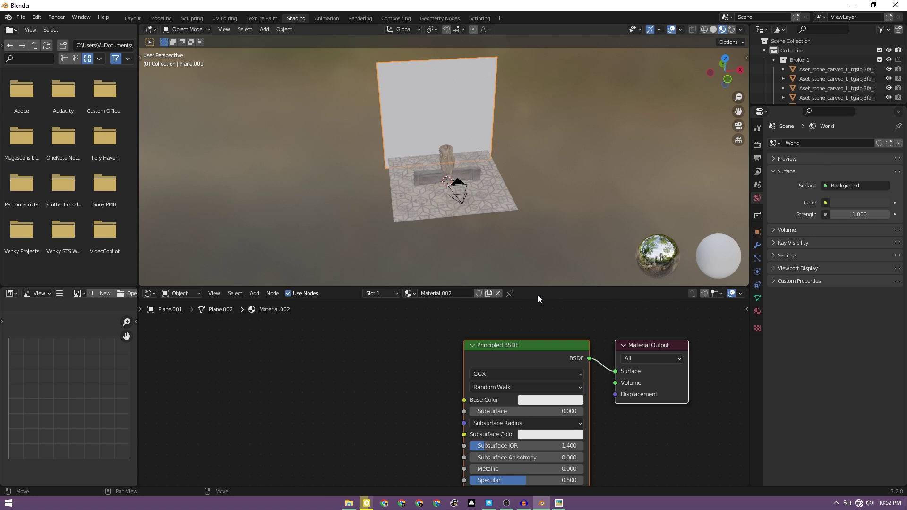
key(alt+Tab)
drag(649, 181, 618, 179)
double_click(618, 180)
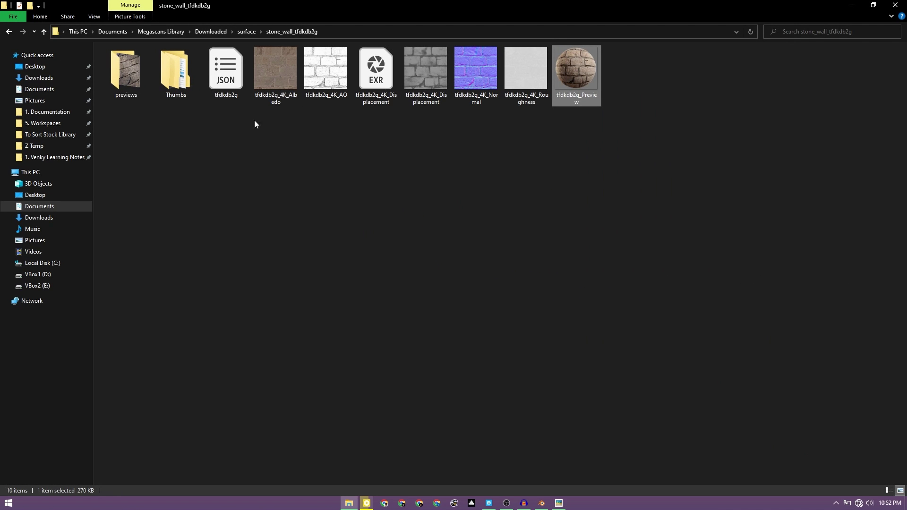
drag(263, 124, 394, 95)
click(369, 97)
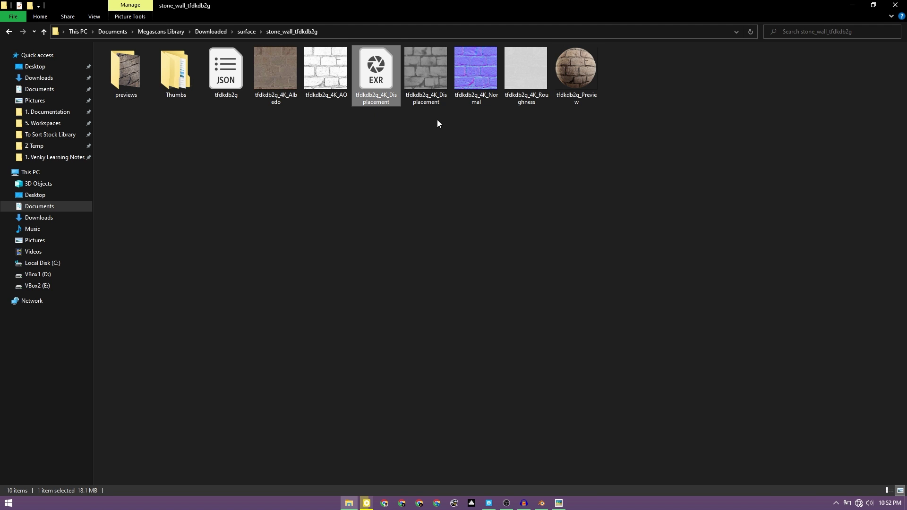
click(518, 95)
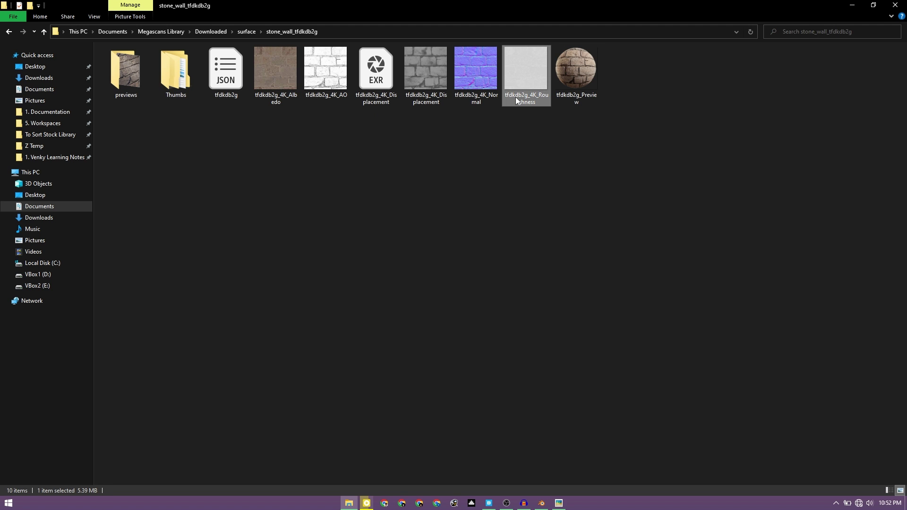
key(alt+Tab)
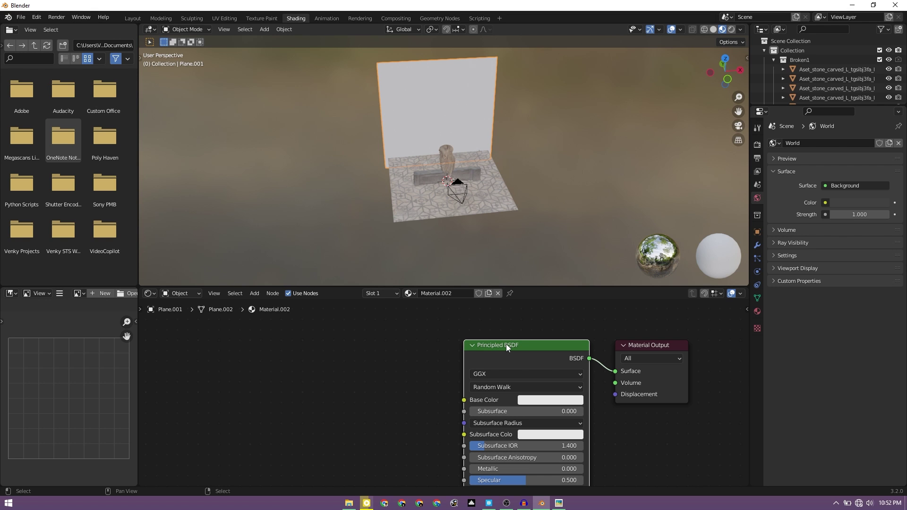
Enable the Node Wrangler add-on by searching 'node' in Preferences > Add-ons.
click(36, 17)
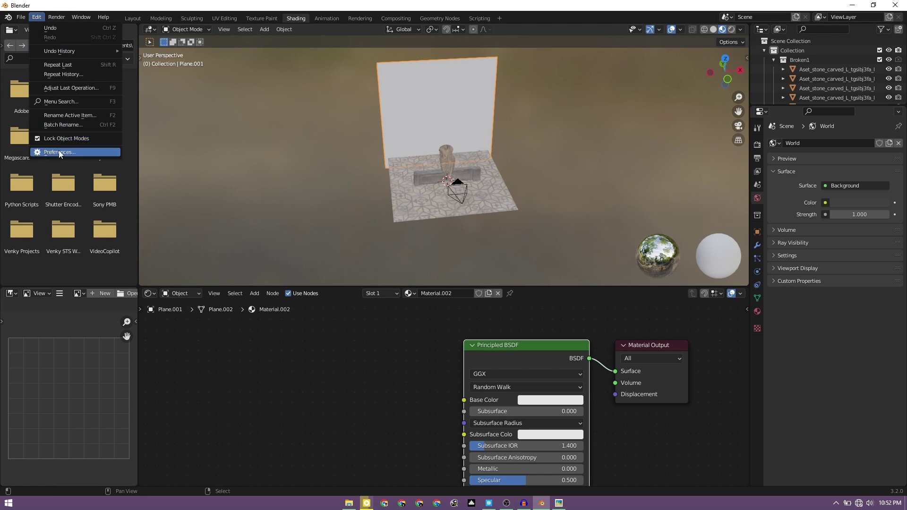
click(60, 152)
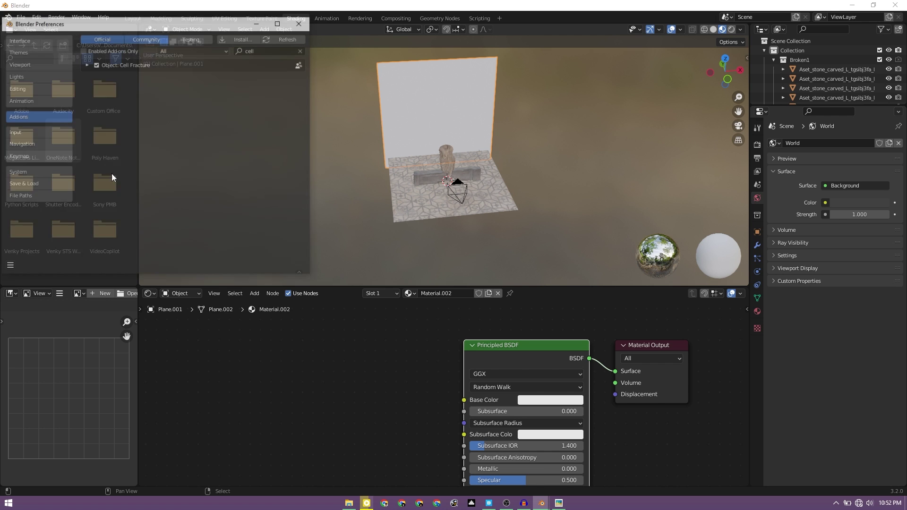
click(281, 51)
text(node)
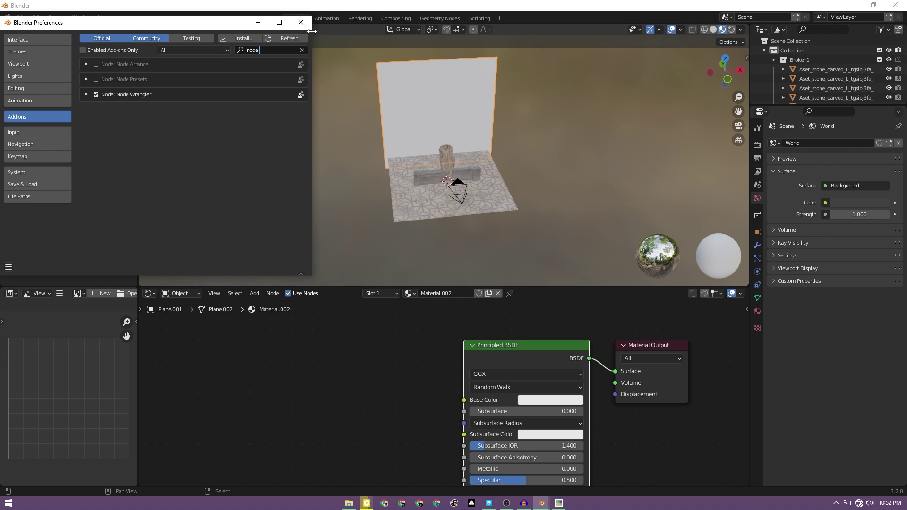
click(301, 22)
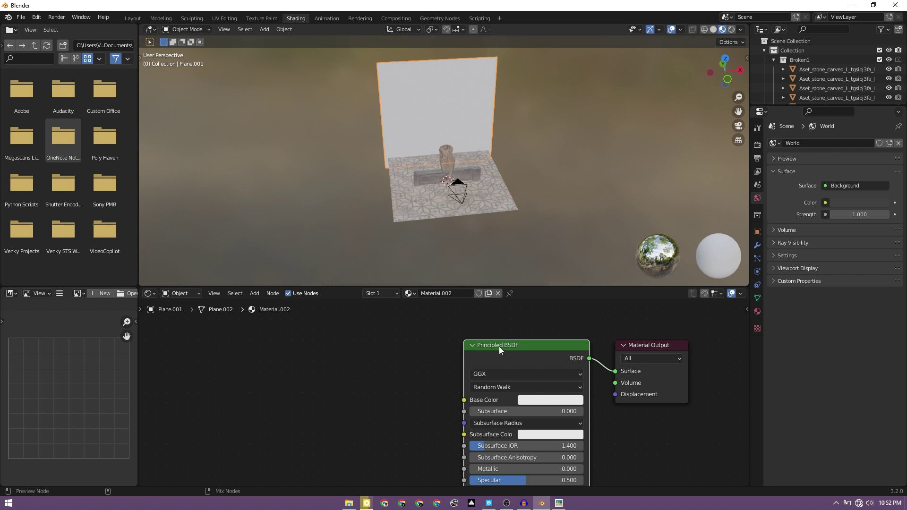
Start a Ctrl+Shift+T principled texture setup and select all stone_wall_tfdkdb2g texture maps.
key(ctrl+shift+t)
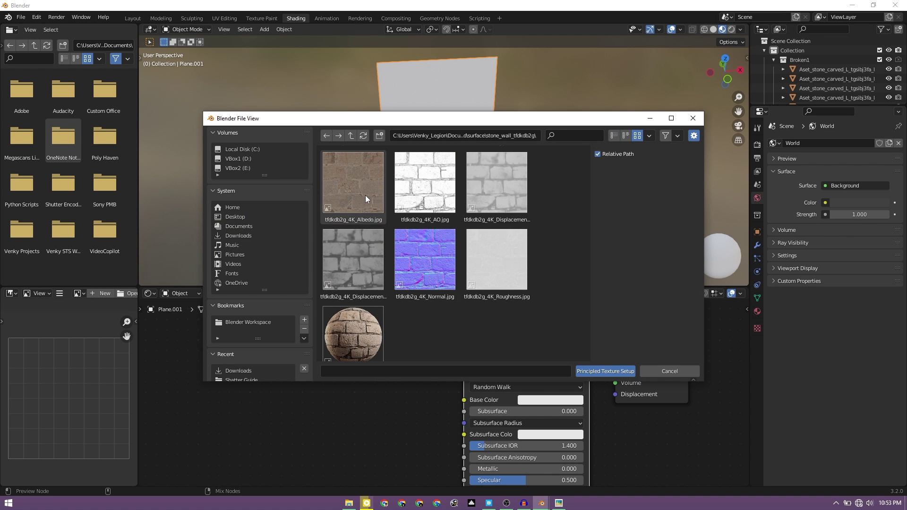
click(365, 195)
key(a)
scroll(482, 257, up, 3)
scroll(432, 330, down, 3)
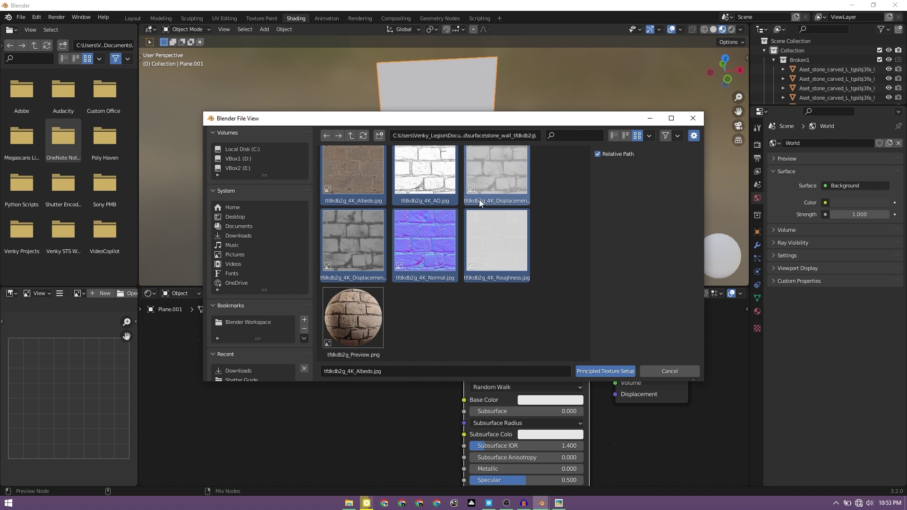
Build the stone wall texture nodes and adjust the Mapping X scale from 0.1 upward.
click(597, 371)
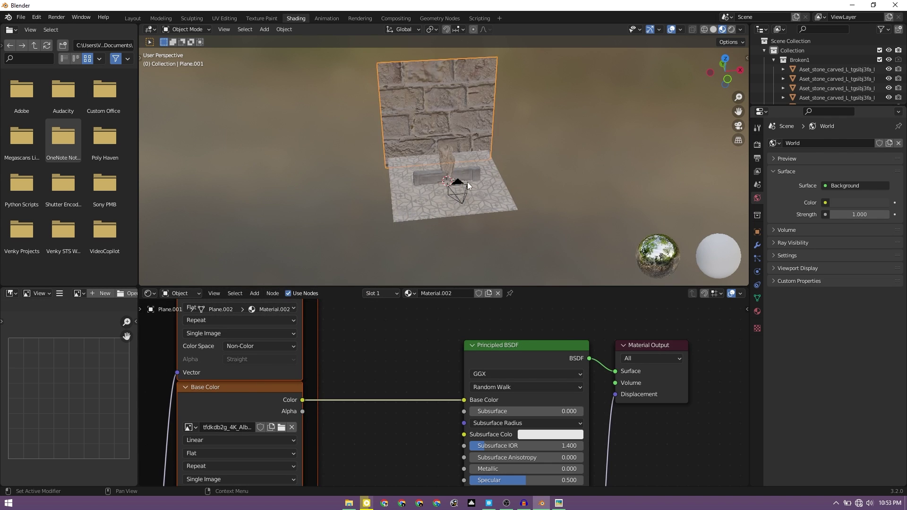
scroll(462, 83, up, 8)
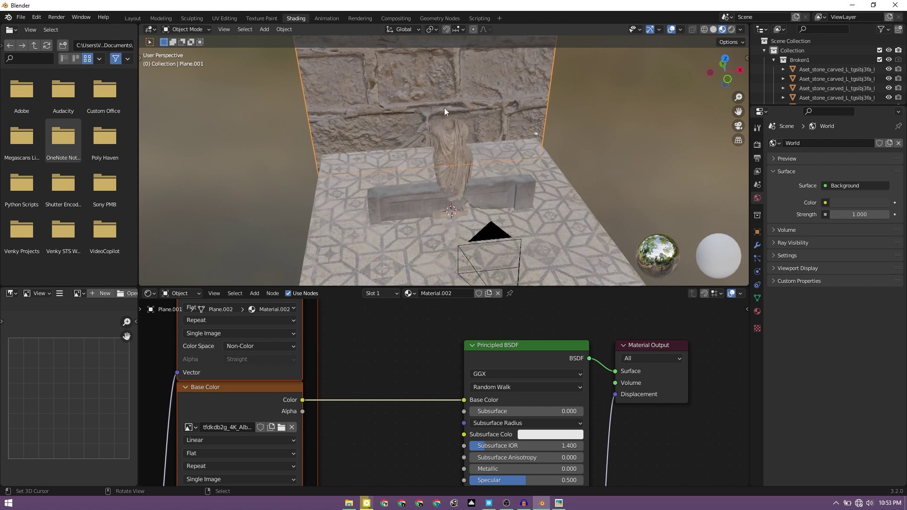
scroll(446, 163, down, 6)
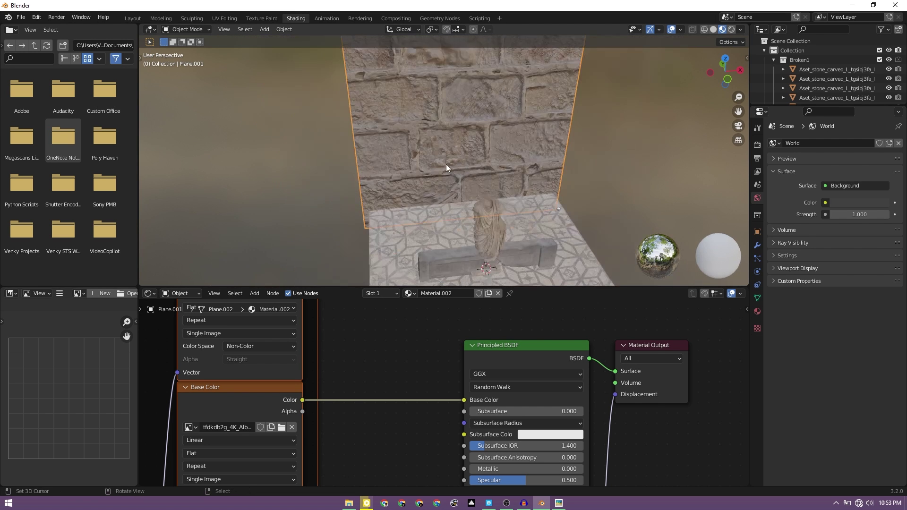
middle_drag(366, 378, 647, 310)
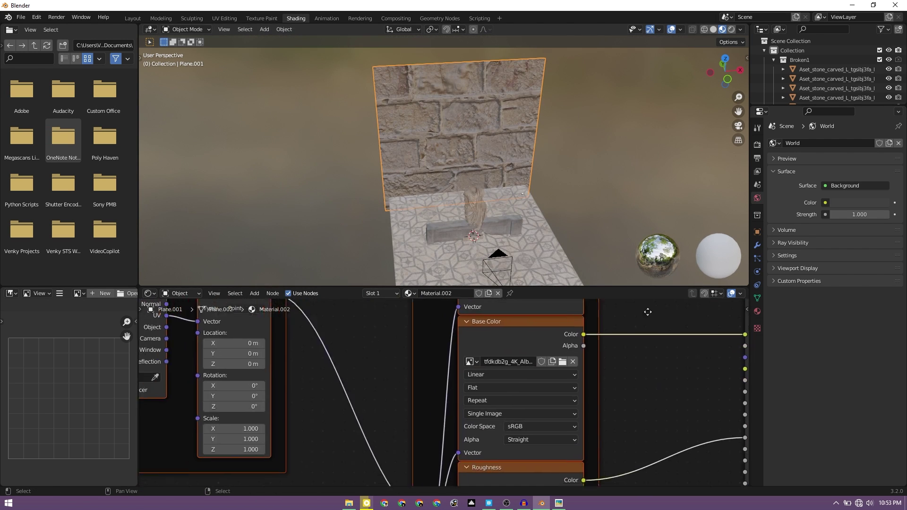
mouse_move(340, 328)
middle_down()
mouse_move(485, 415)
mouse_move(516, 417)
middle_up()
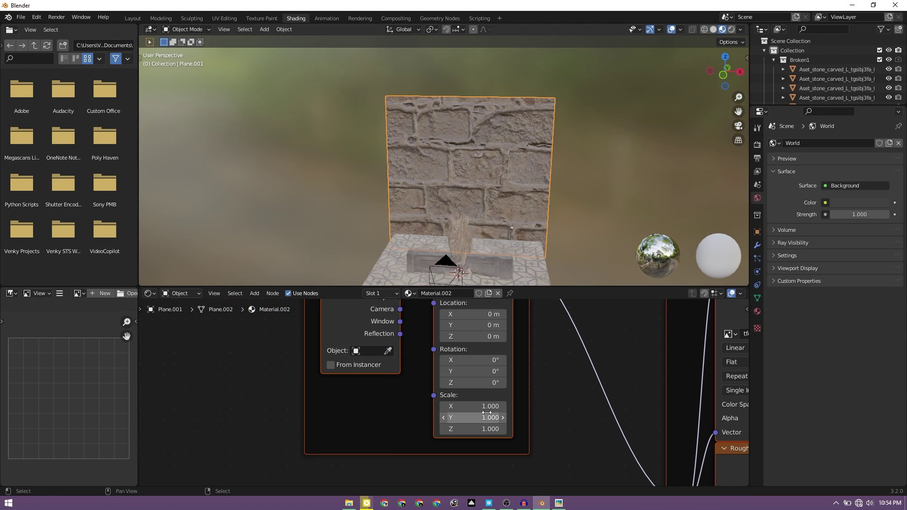
click(472, 406)
text(0.1)
key(Return)
drag(472, 407, 495, 406)
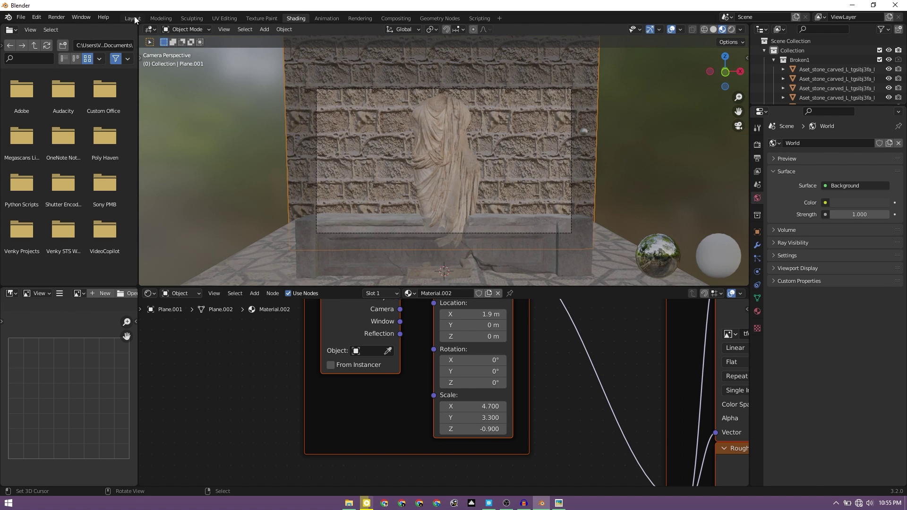
Back in Layout, export the Roman Marble Ornate Plinth from Quixel Bridge into the scene.
click(134, 18)
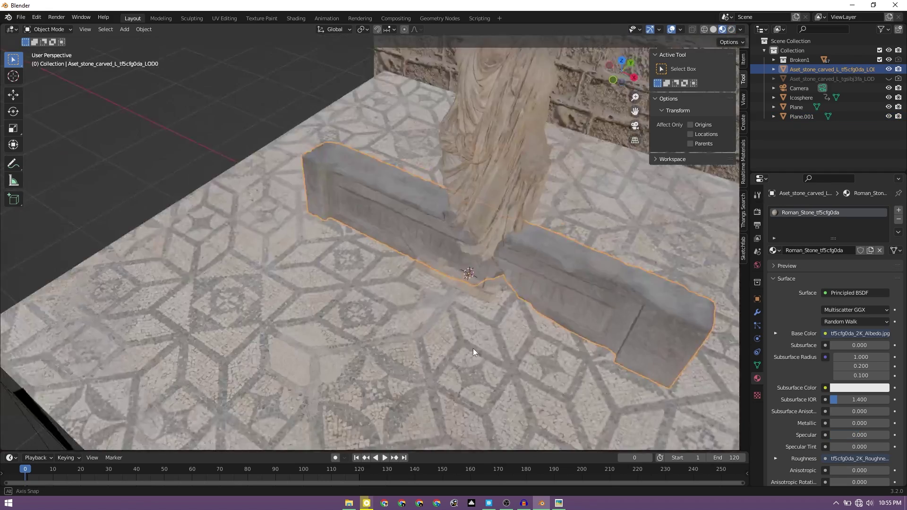
middle_drag(473, 348, 487, 308)
middle_drag(468, 267, 495, 233)
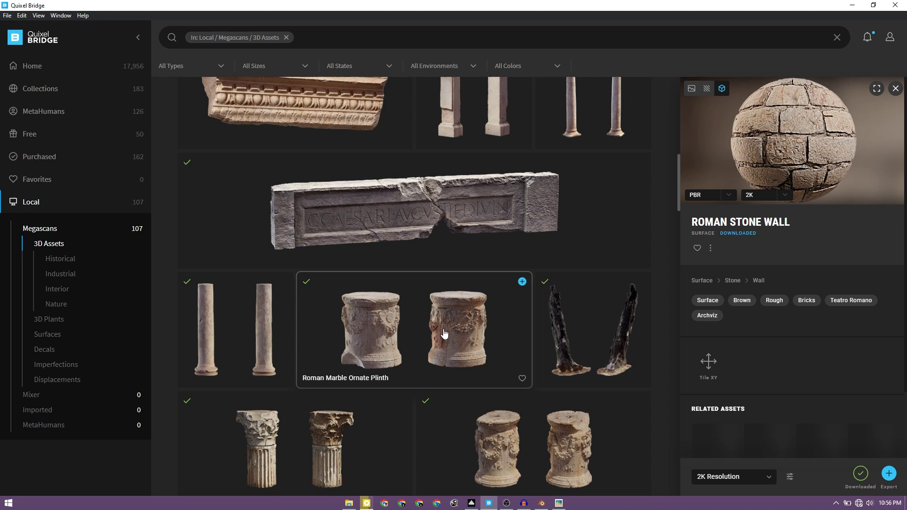
click(444, 334)
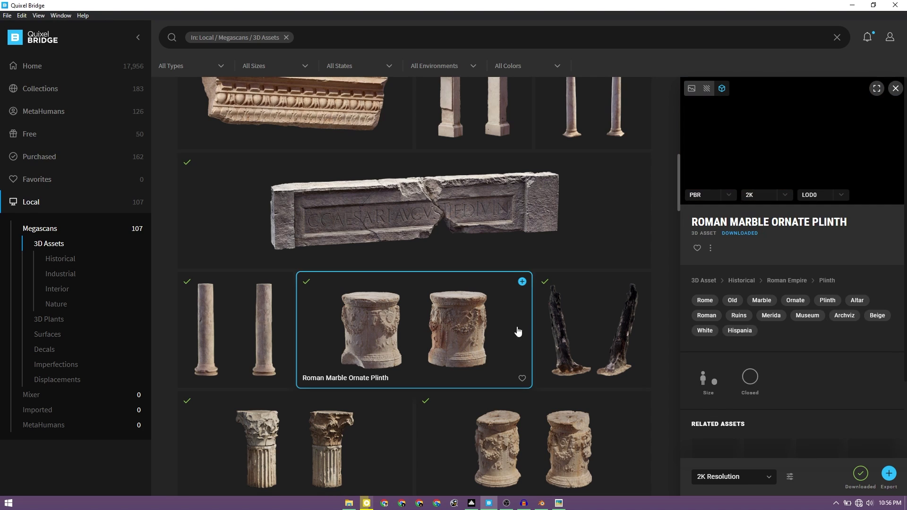
click(889, 473)
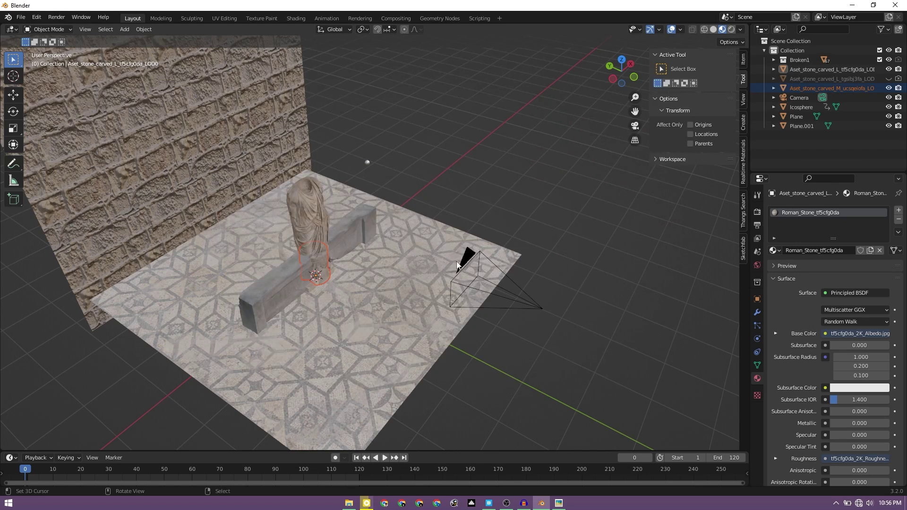
Scale up the plinth and move it along the Y axis.
middle_drag(393, 285, 362, 261)
key(s)
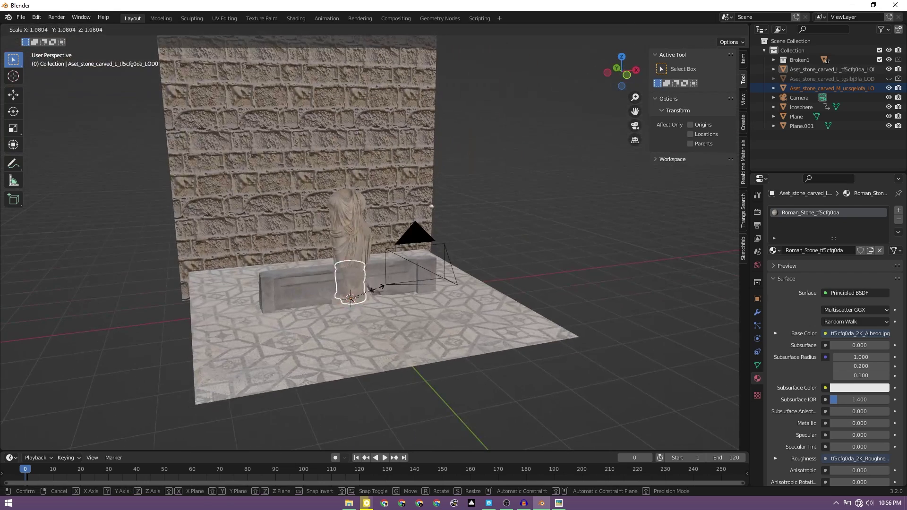
click(386, 282)
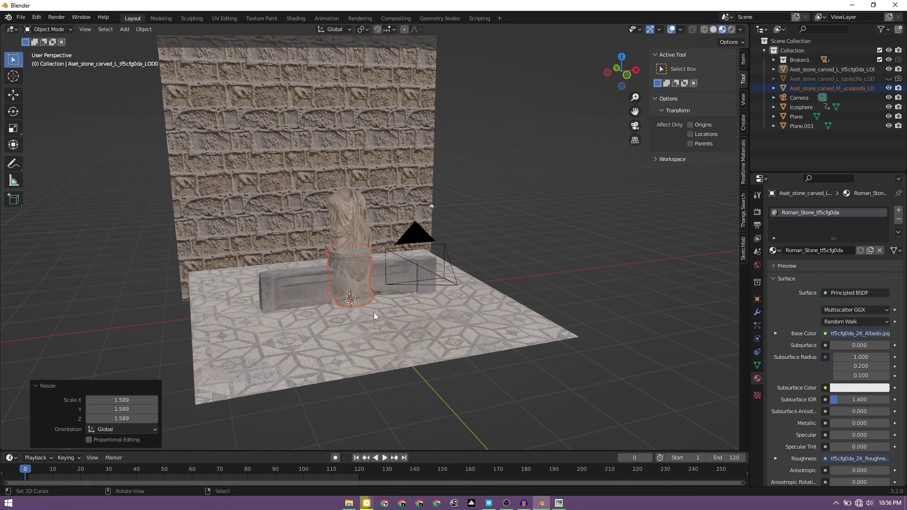
middle_drag(362, 313, 416, 283)
click(744, 60)
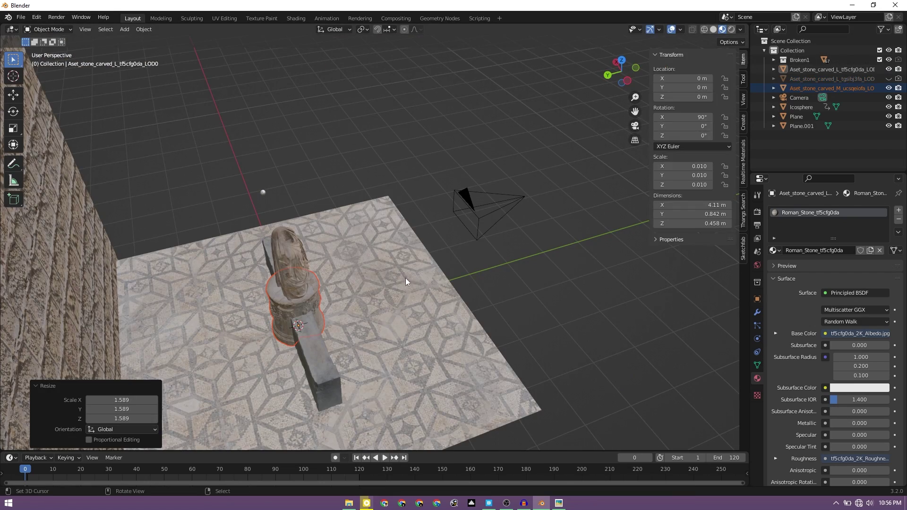
key(g)
key(x)
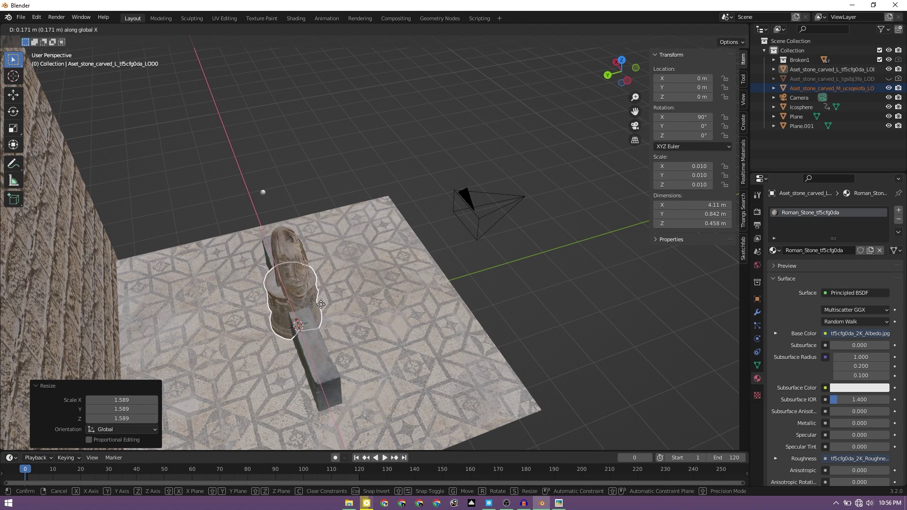
key(y)
click(321, 304)
Tilt the slab to -21.1° on Y, place it at Y 1.76 m, Z 0.83 m, and preview Rendered.
key(KP_0)
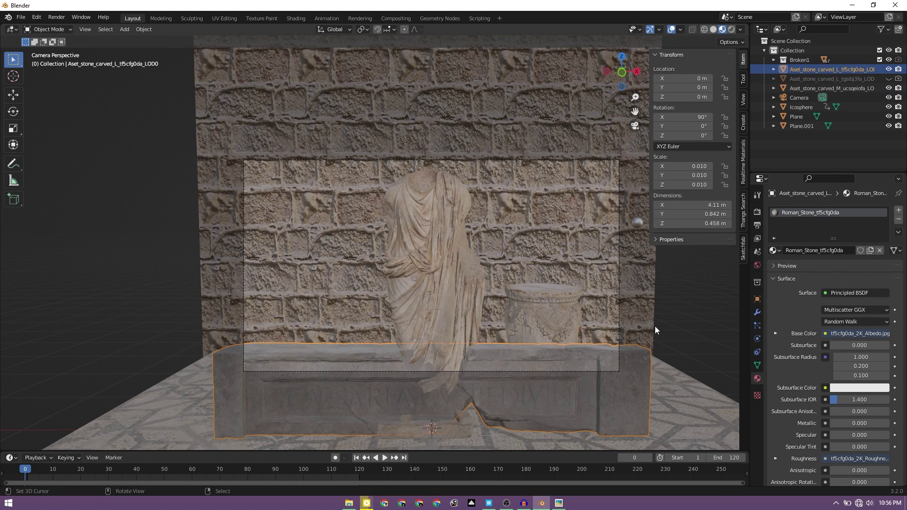
drag(684, 126, 657, 125)
key(g)
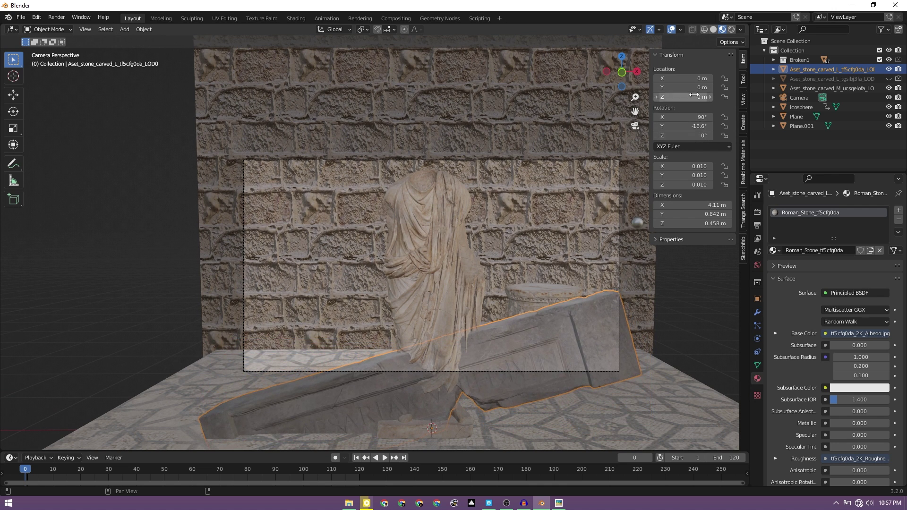
click(642, 231)
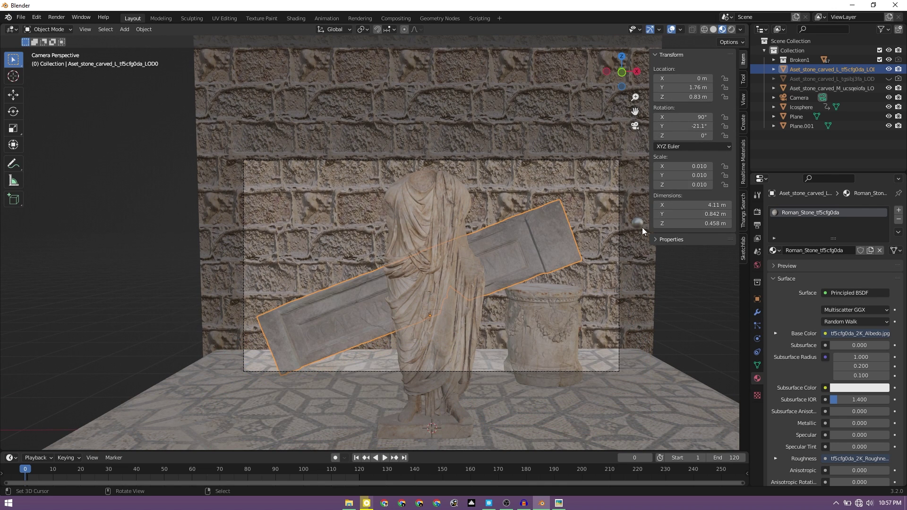
click(732, 30)
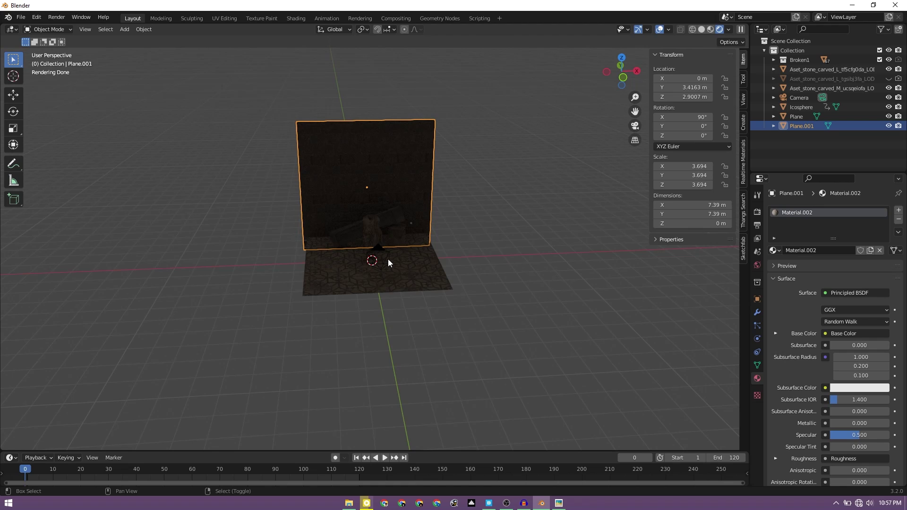
Add a cube and scale it to 7.977 so it encloses the whole scene.
key(shift+a)
mouse_move(387, 258)
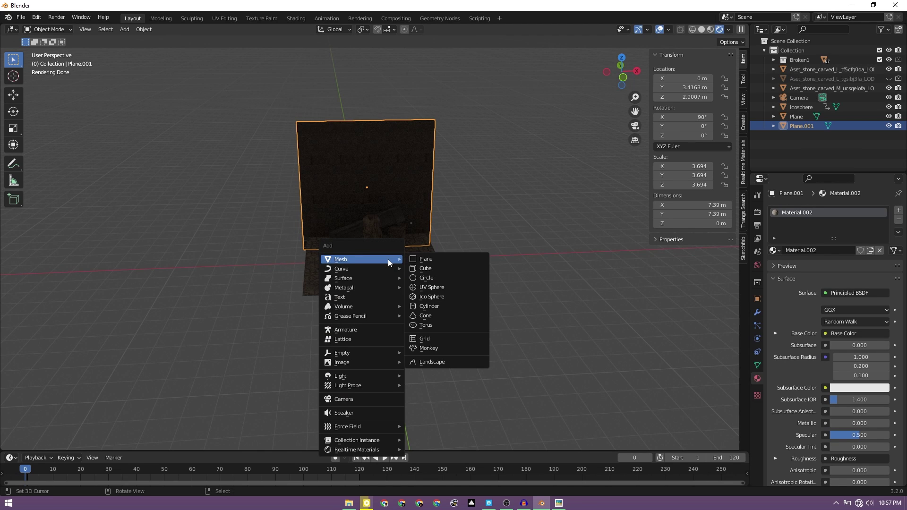
click(433, 274)
key(s)
click(146, 353)
scroll(370, 279, up, 4)
Give the cube a new material in the Shading workspace and delete its Principled BSDF.
click(296, 18)
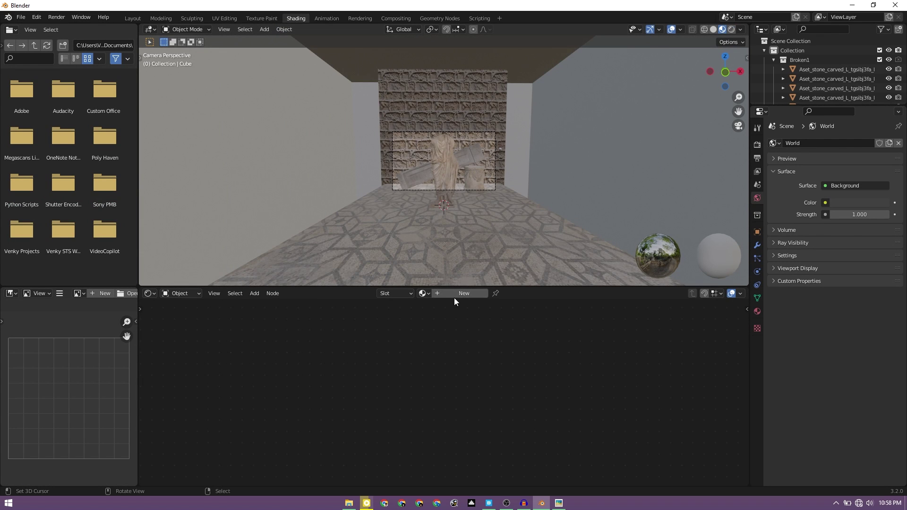
click(454, 296)
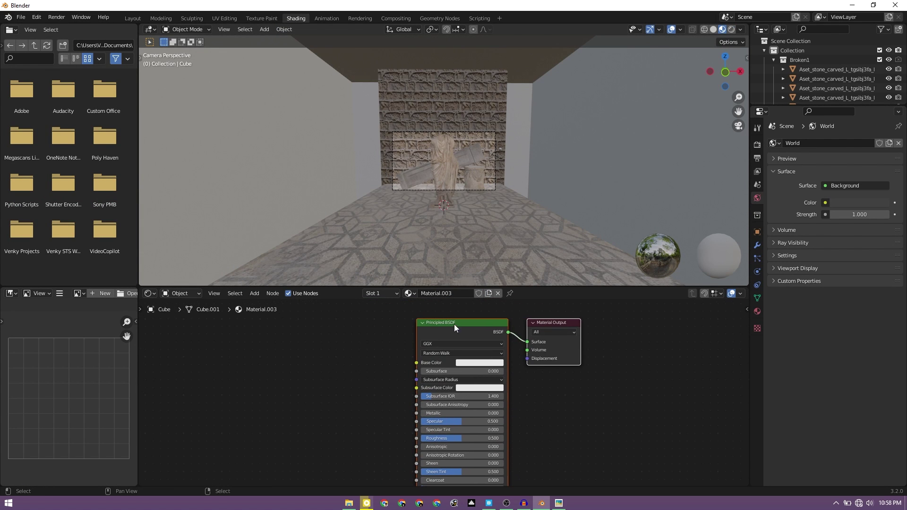
click(448, 317)
key(Delete)
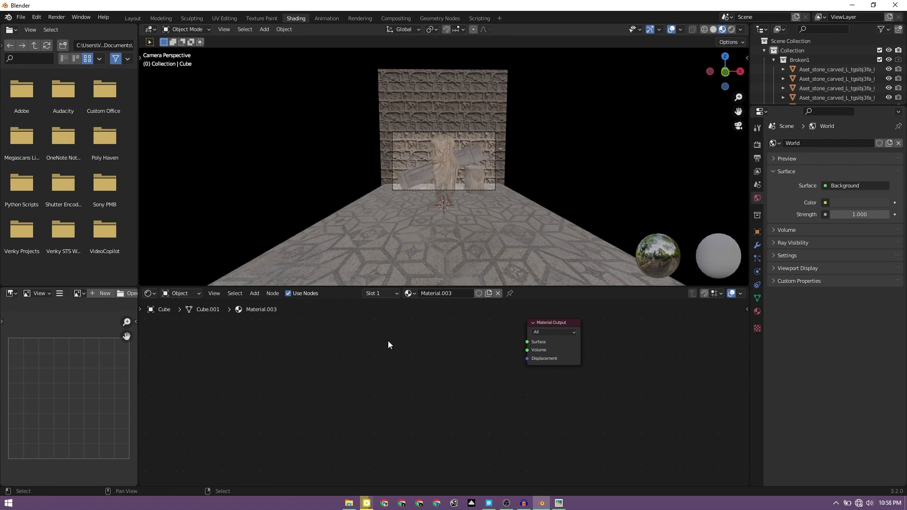
Connect a Volume Scatter node to the Volume output with density 0.010.
key(shift+a)
click(388, 341)
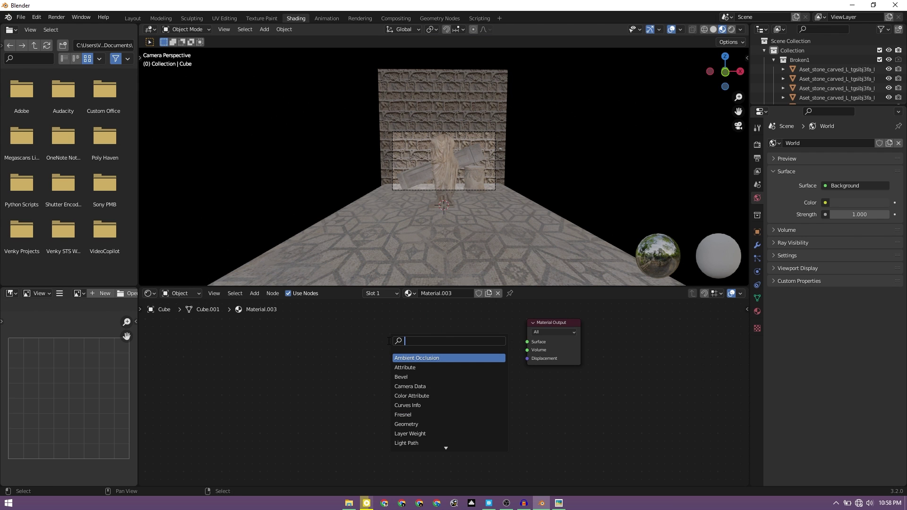
text(volume)
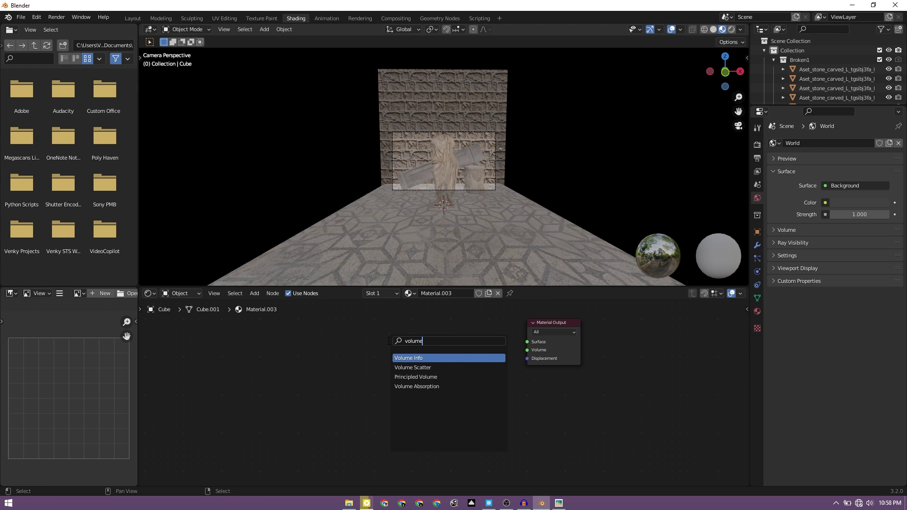
click(412, 367)
click(454, 366)
drag(480, 352, 527, 349)
click(453, 370)
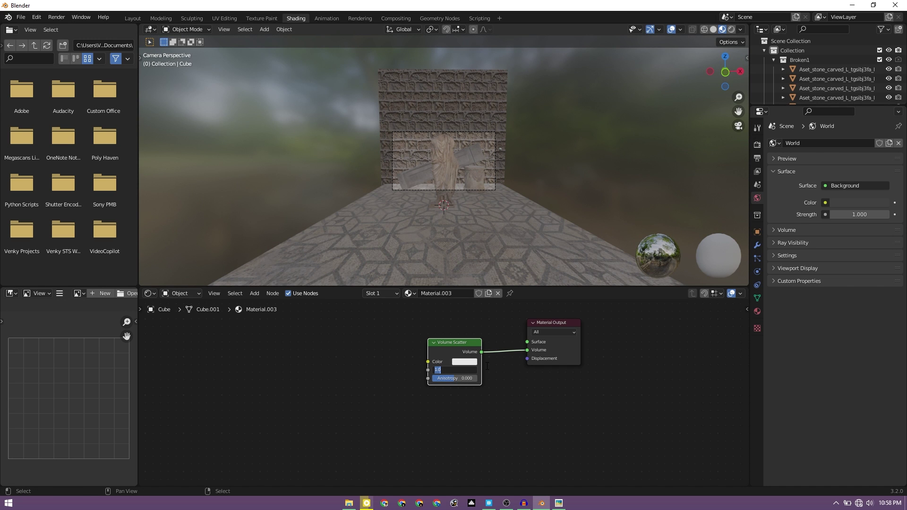
key(Return)
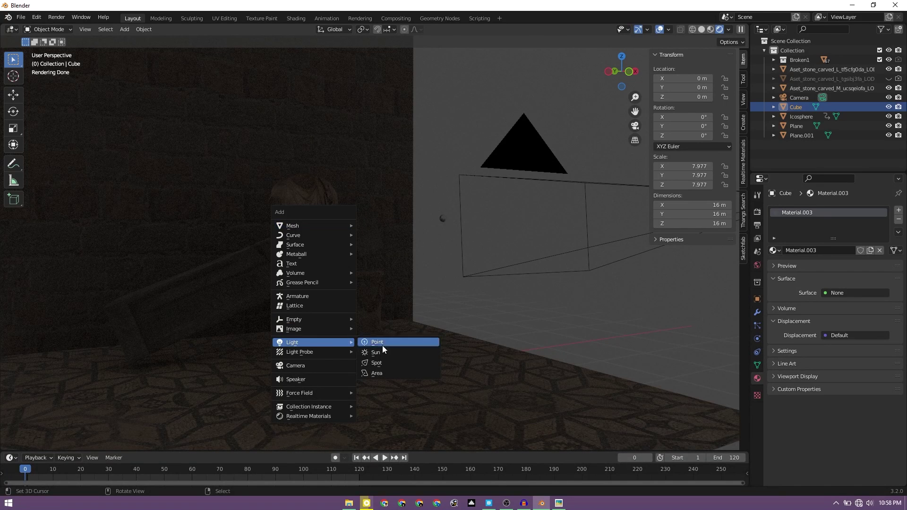
Add a spot light and raise it along Z to 4.2243 m.
click(377, 363)
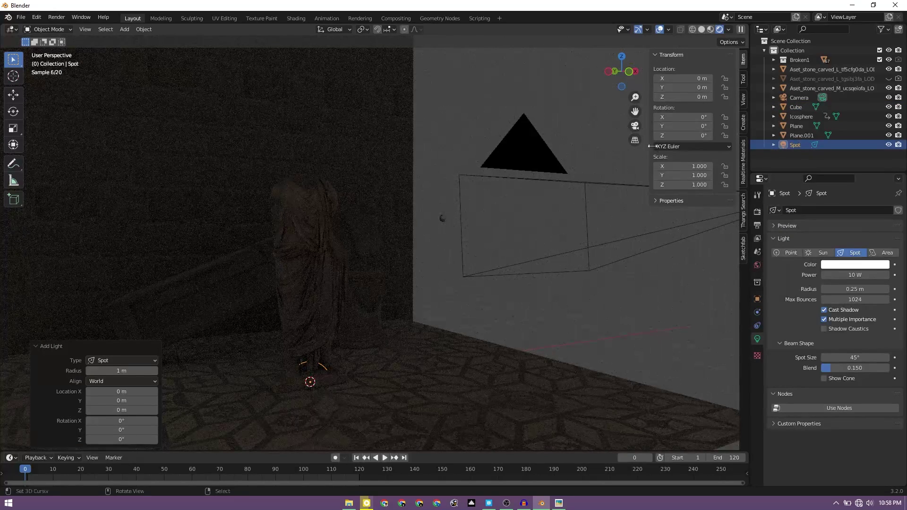
click(692, 30)
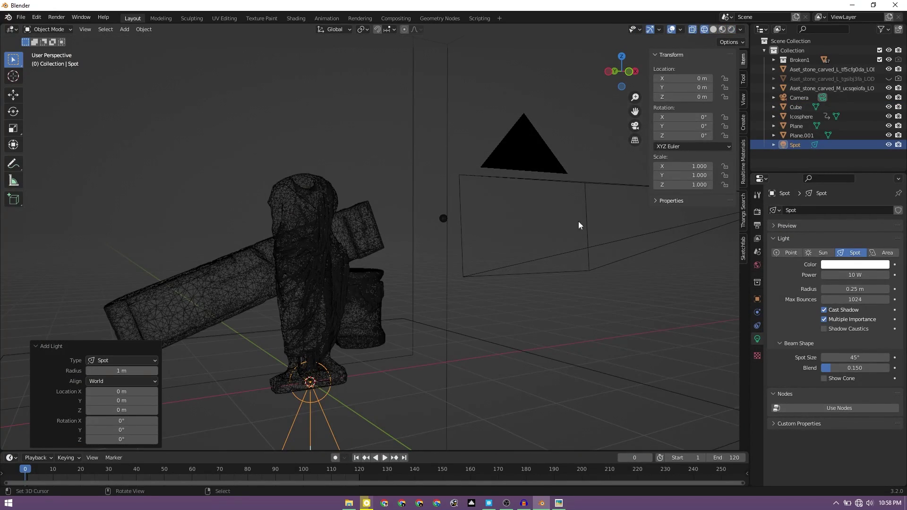
key(g)
key(x)
key(z)
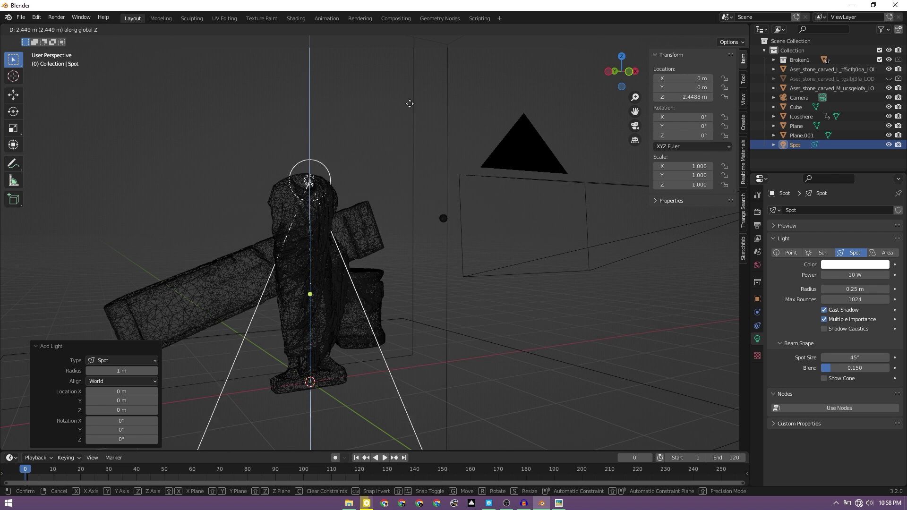
click(410, 57)
Narrow the spot cone to 4.9° and preview the camera view with Rendered shading.
scroll(411, 142, down, 5)
drag(857, 358, 802, 376)
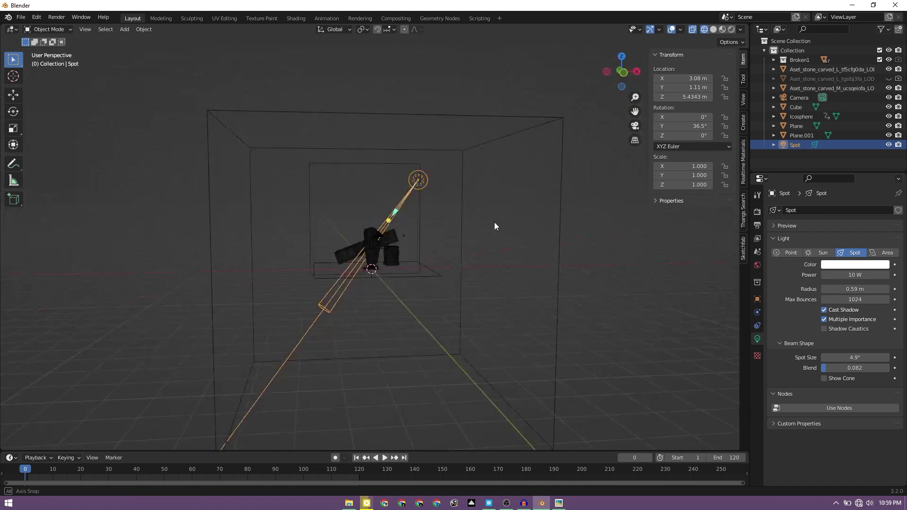
middle_drag(494, 226, 502, 206)
click(634, 126)
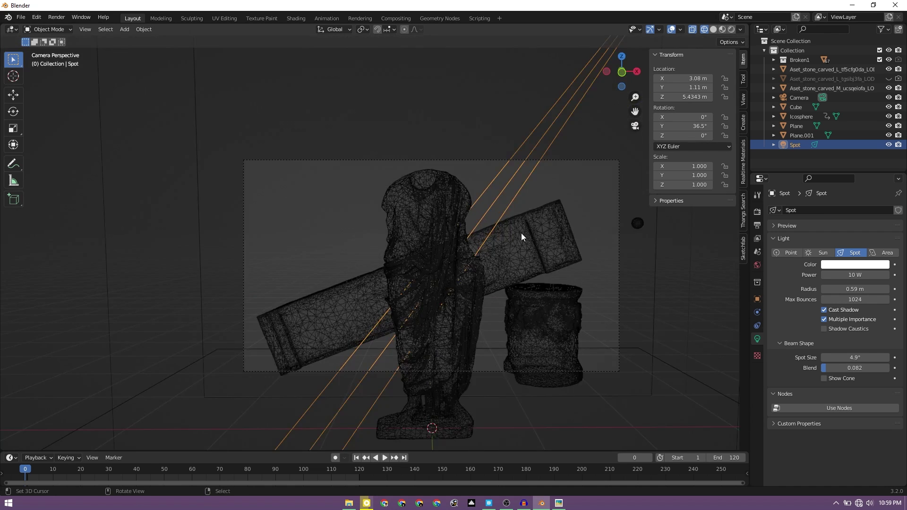
click(731, 30)
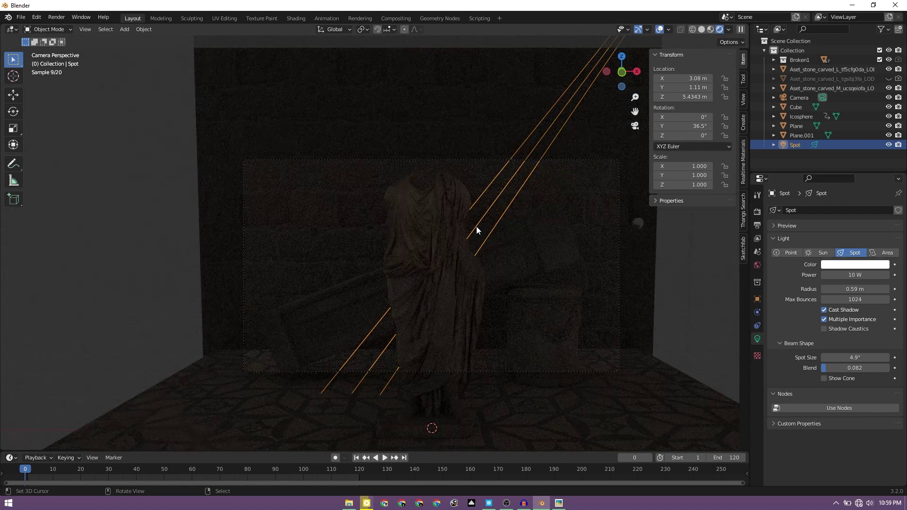
scroll(503, 204, down, 4)
Raise the Spot light's power to 1952.7 W and widen its cone to 25.8°.
click(545, 87)
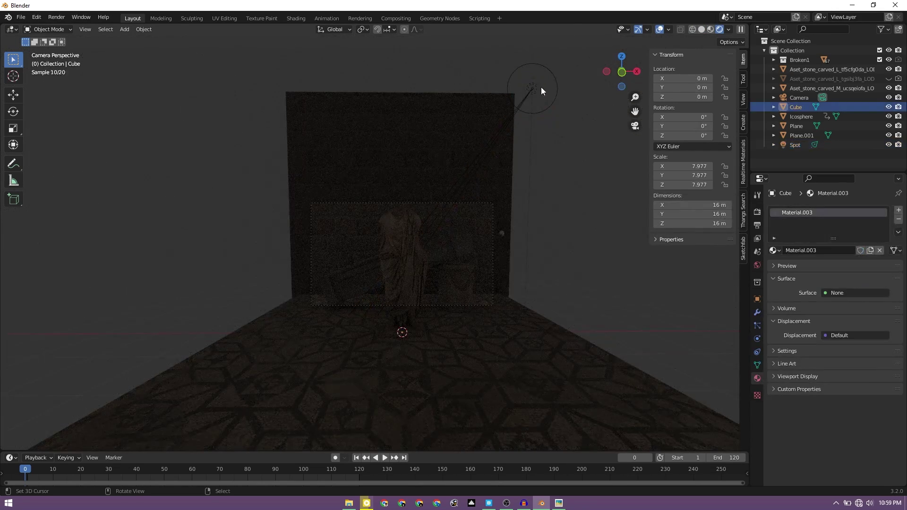
click(533, 88)
click(853, 273)
key(Escape)
drag(842, 277, 888, 277)
scroll(449, 202, up, 5)
scroll(449, 202, down, 3)
drag(850, 358, 902, 358)
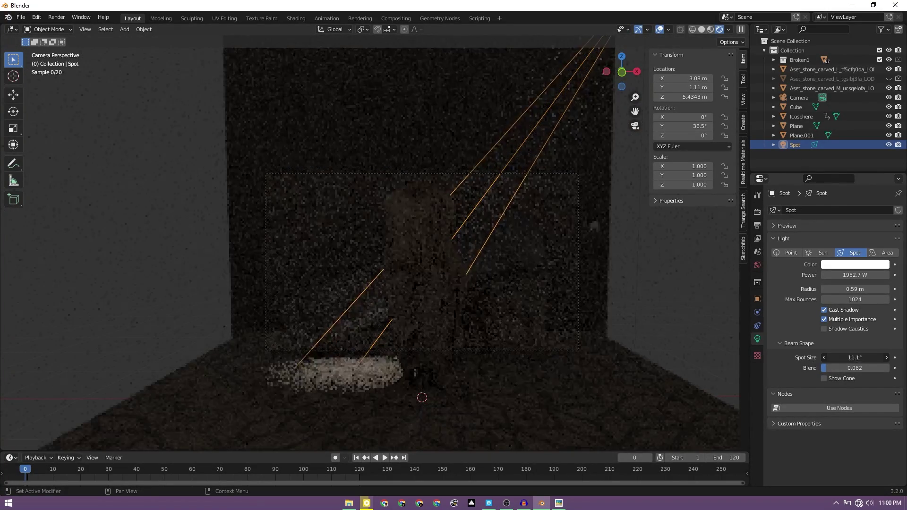
Set the world background colour to black, then play and stop the fracture animation.
key(KP_0)
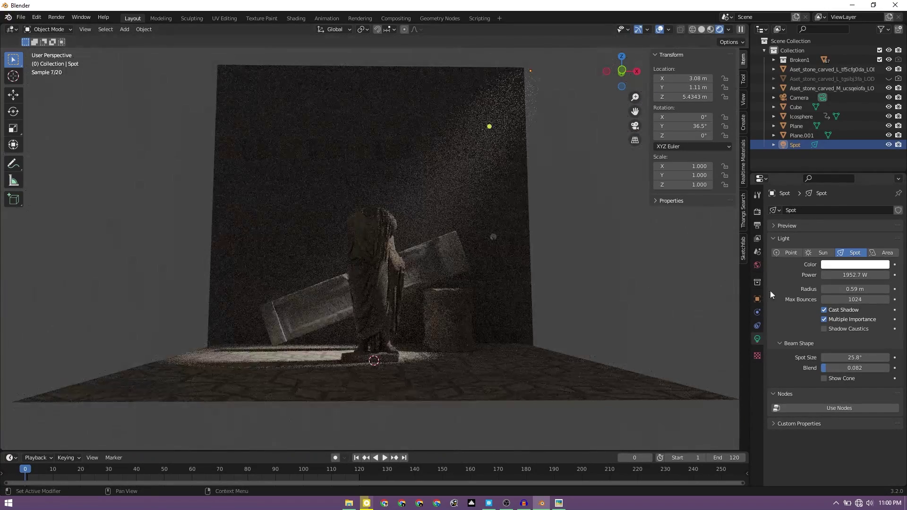
click(757, 265)
click(840, 272)
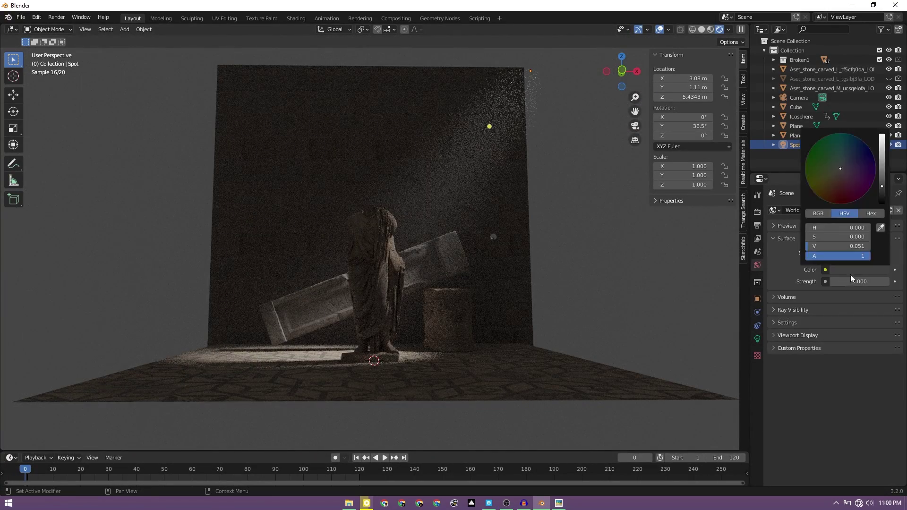
drag(886, 141, 885, 196)
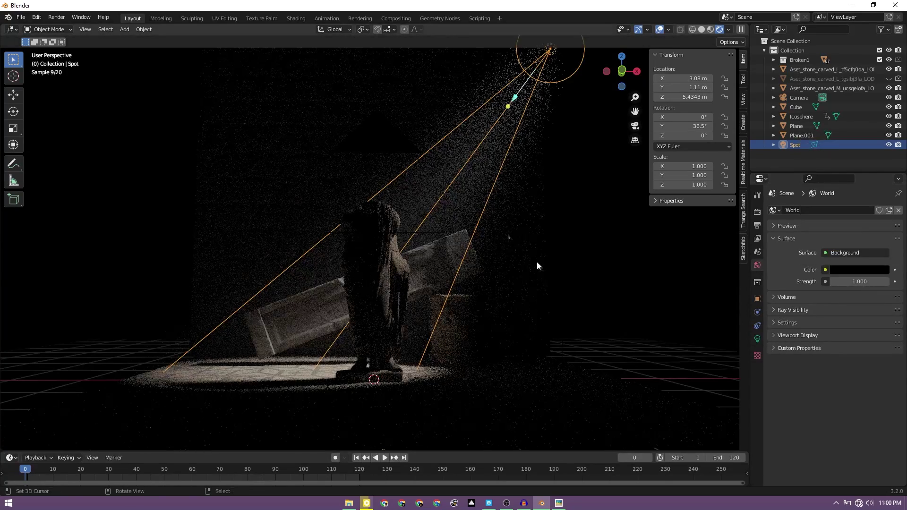
scroll(411, 297, down, 1)
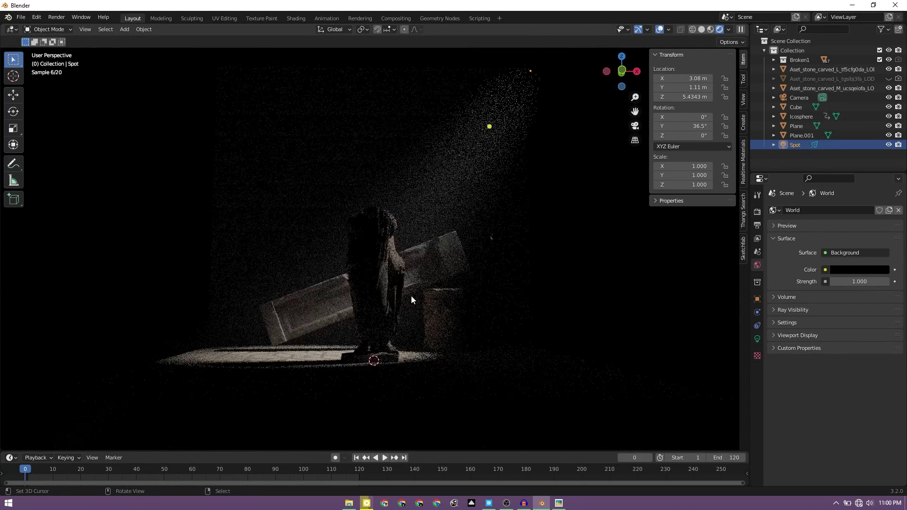
key(space)
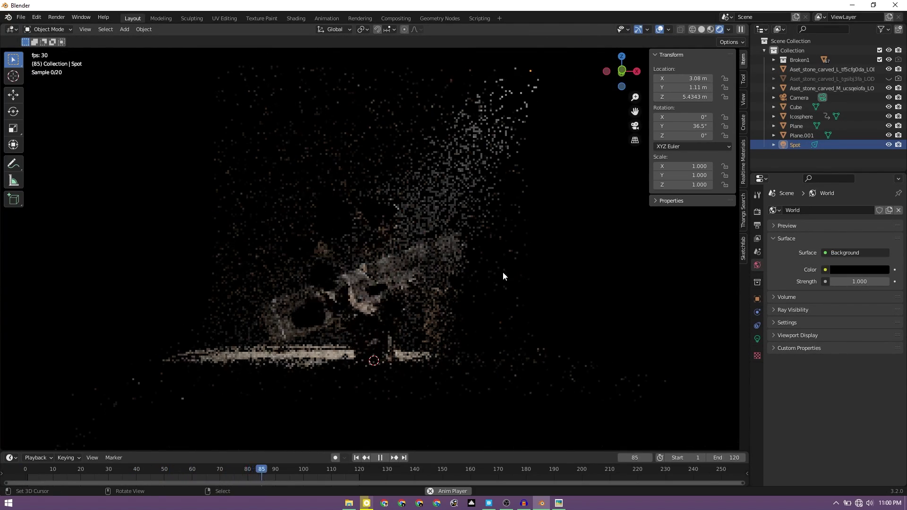
key(space)
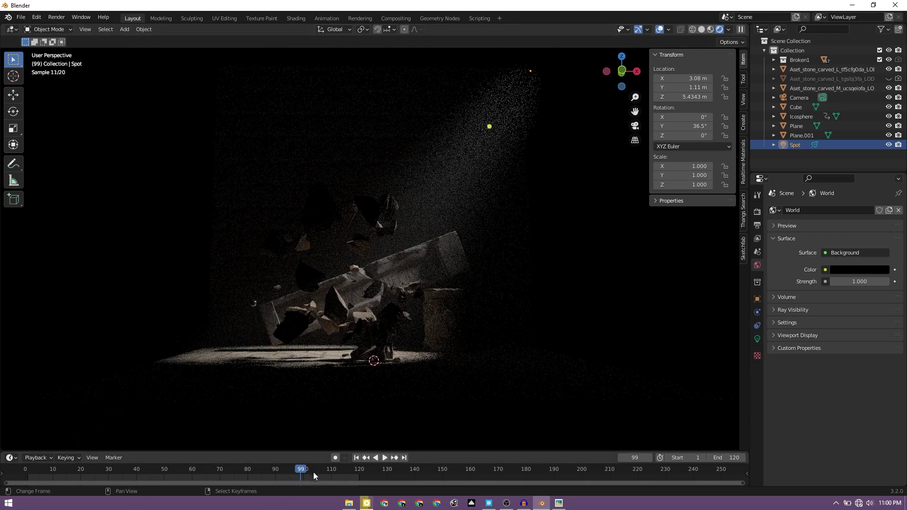